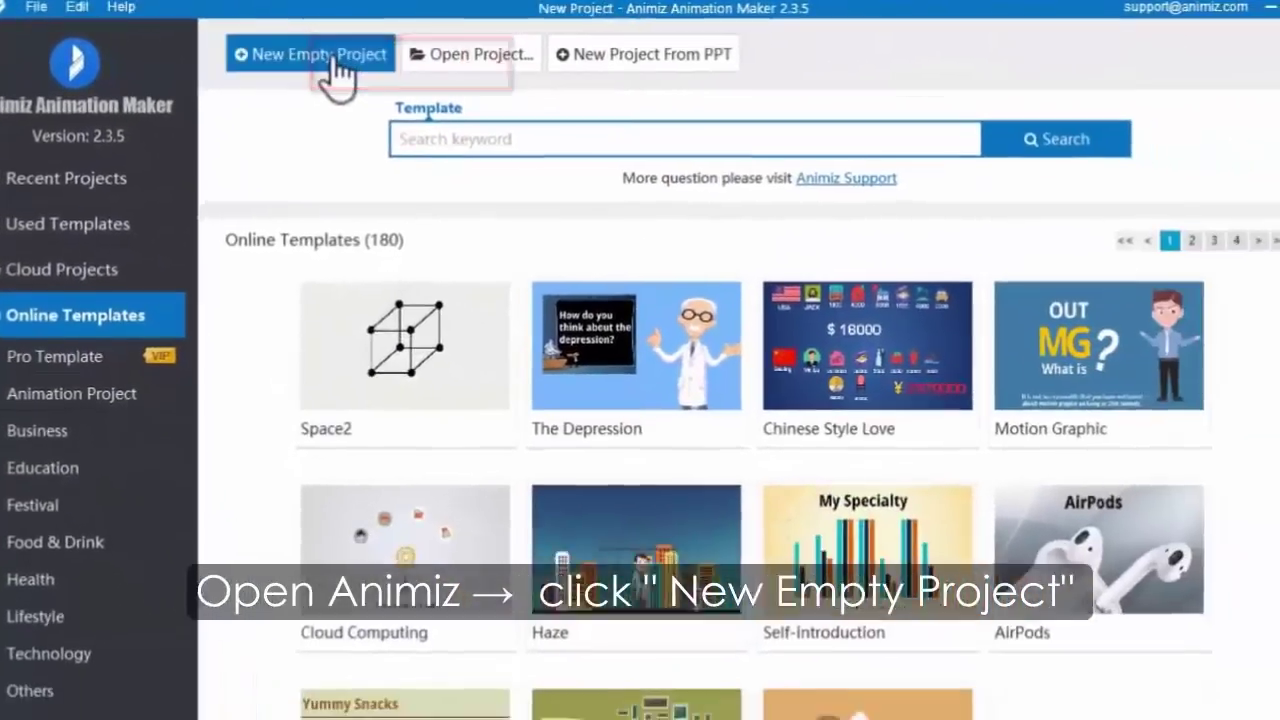
- Create a new empty project from the start screen
{"action": "left_click", "coordinate": [380, 63]}
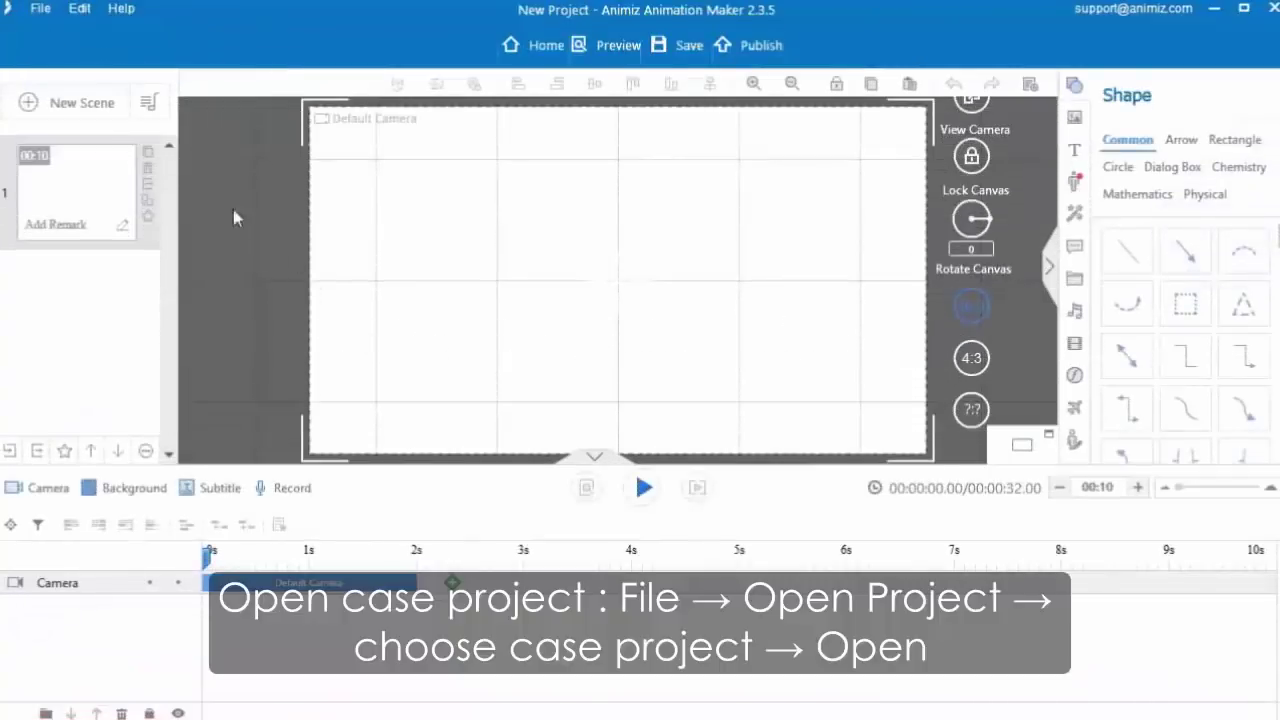
{"action": "left_click", "coordinate": [41, 9]}
{"action": "left_click", "coordinate": [60, 54]}
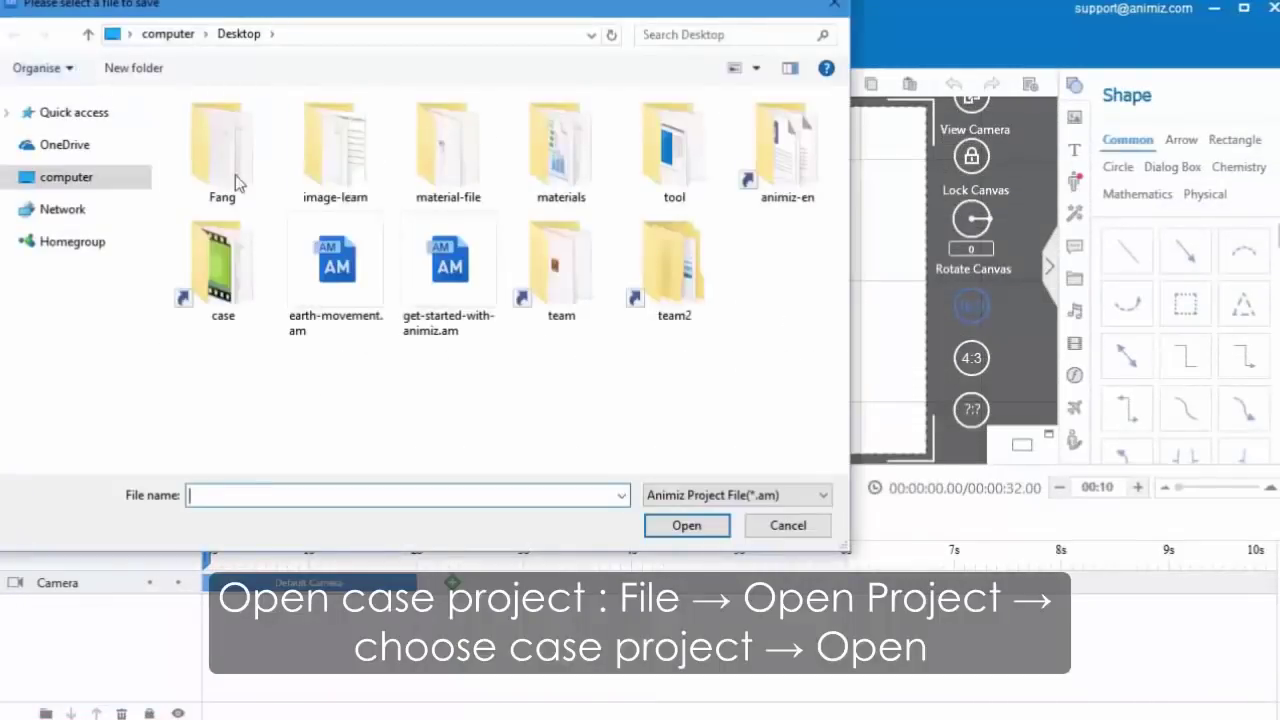
{"action": "left_click", "coordinate": [336, 268]}
{"action": "left_click", "coordinate": [680, 528]}
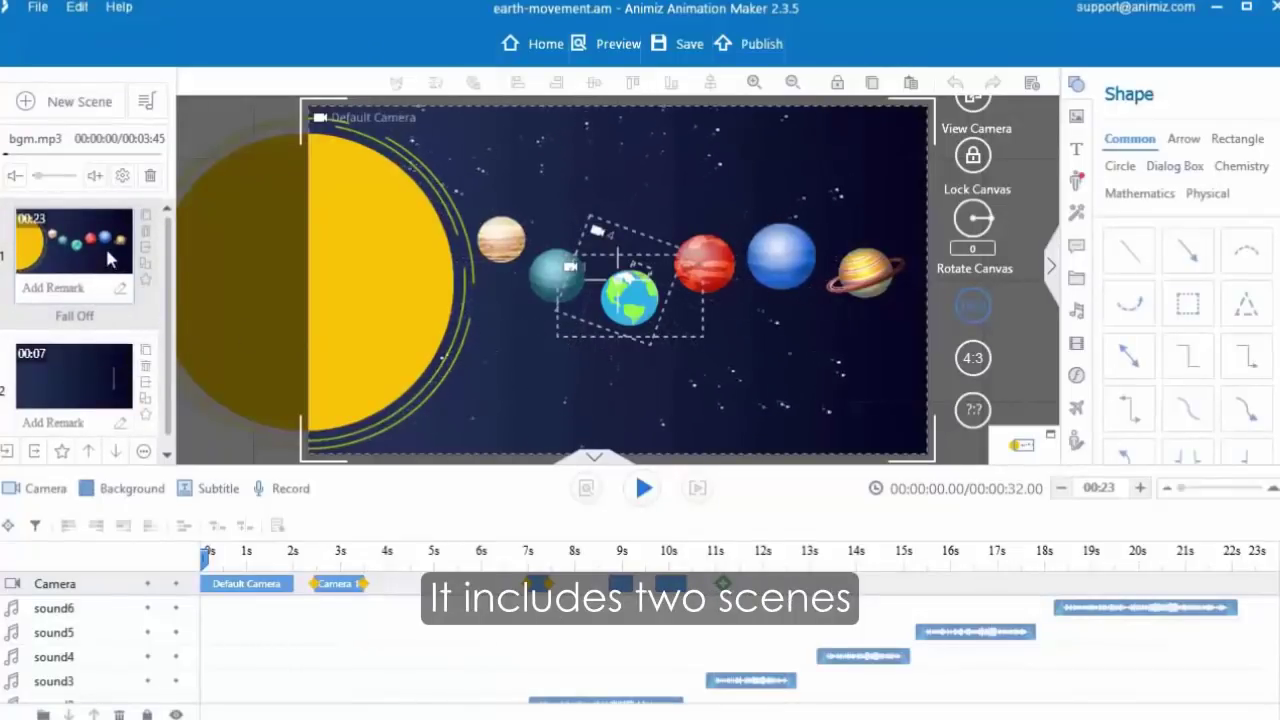
{"action": "left_click", "coordinate": [643, 487]}
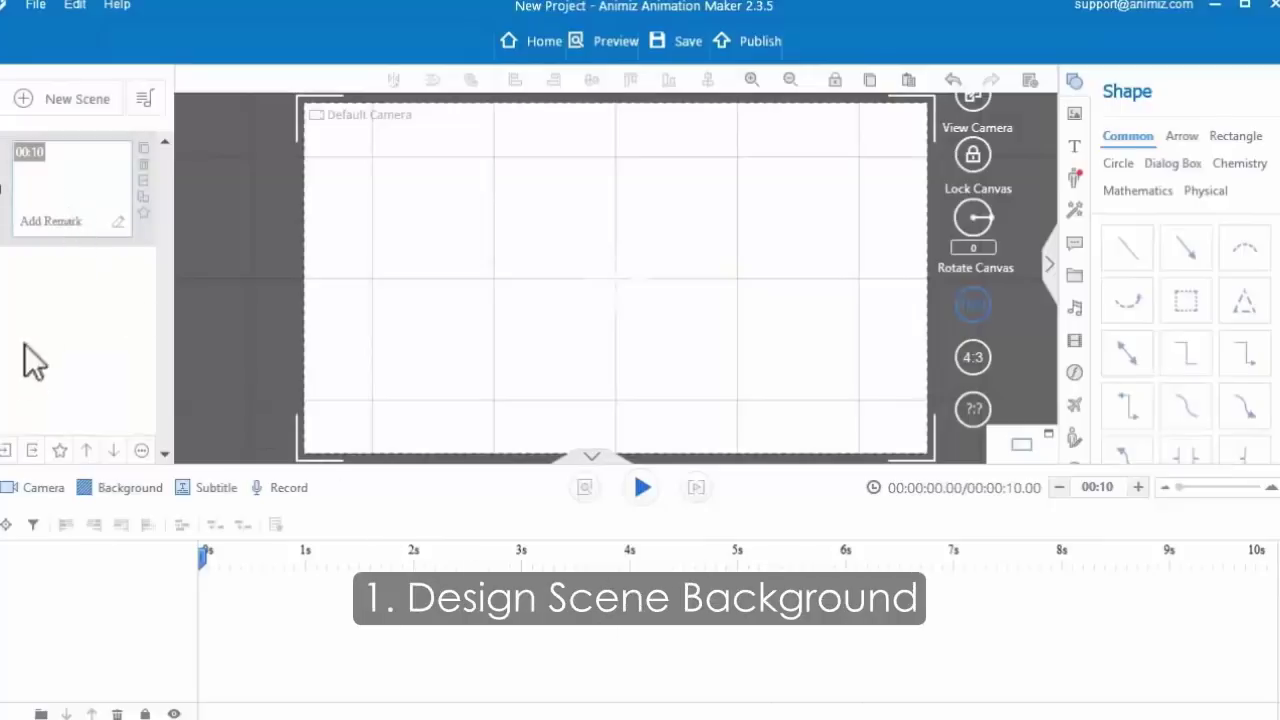
- Add a background layer and fill it with the dark navy preset colour
{"action": "left_click", "coordinate": [118, 488]}
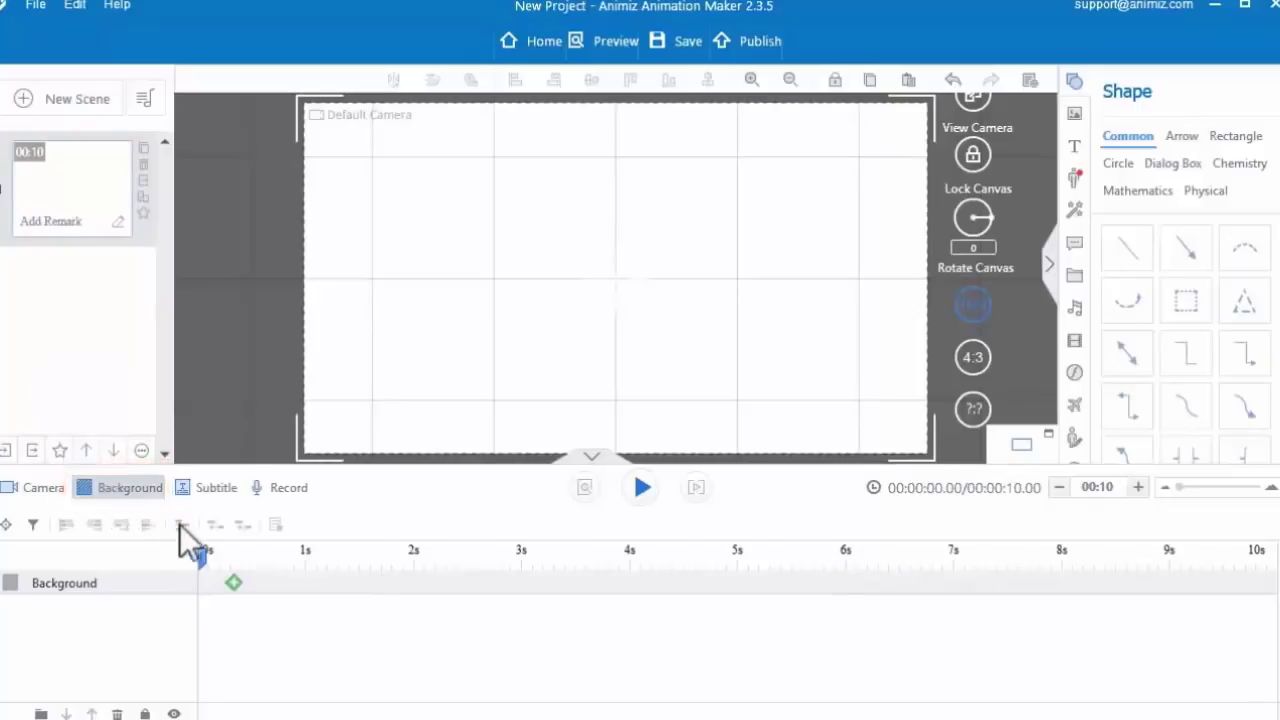
{"action": "double_click", "coordinate": [232, 584]}
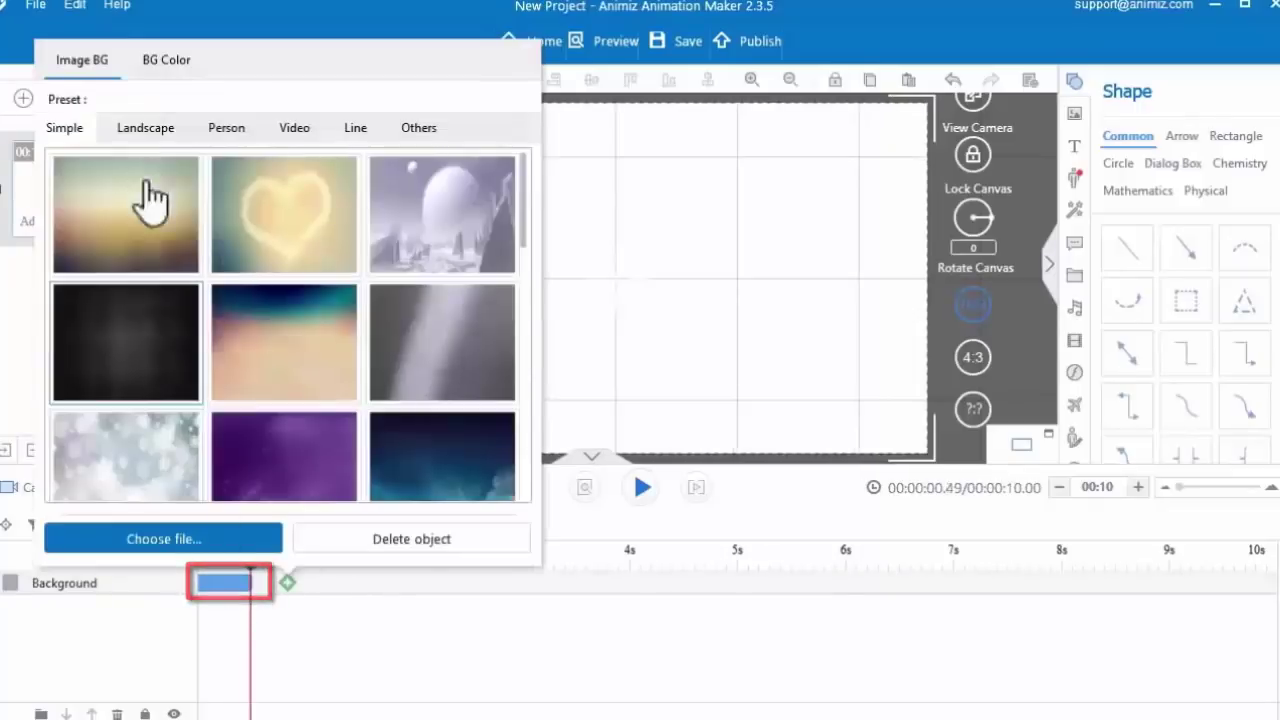
{"action": "left_click", "coordinate": [166, 64]}
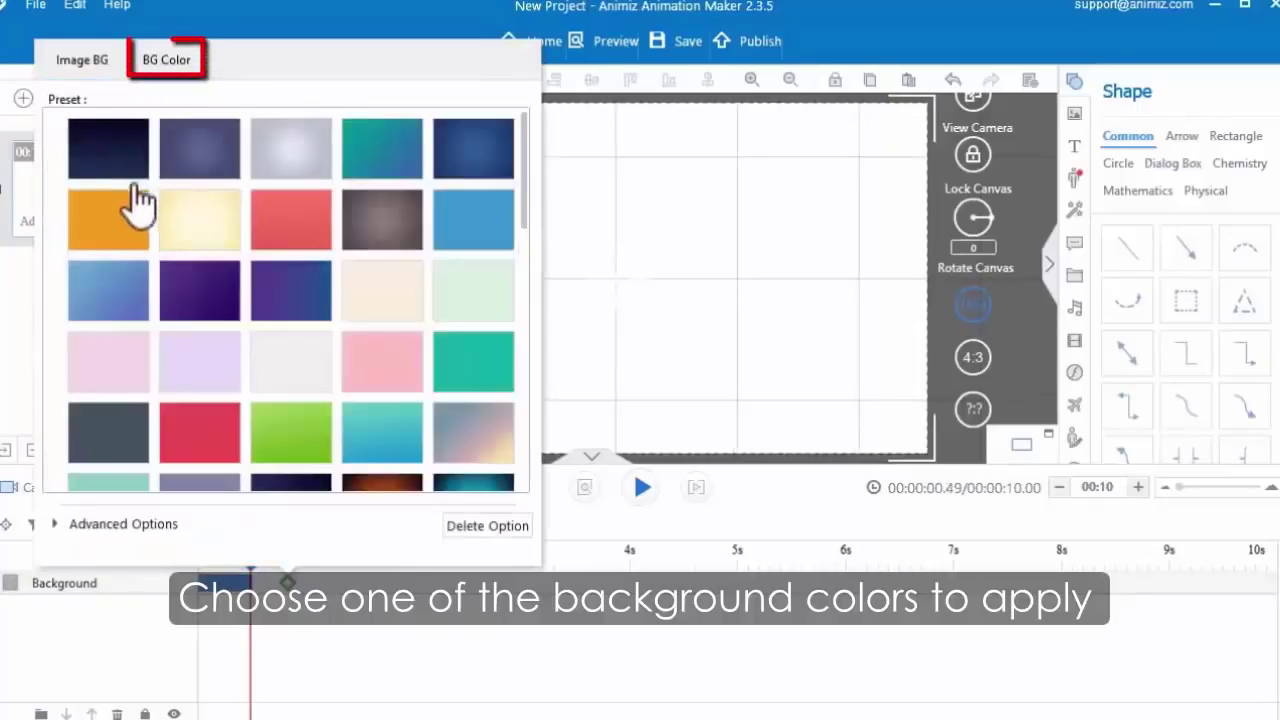
{"action": "scroll", "coordinate": [120, 320], "scroll_direction": "down", "scroll_amount": 5}
{"action": "scroll", "coordinate": [120, 320], "scroll_direction": "down", "scroll_amount": 4}
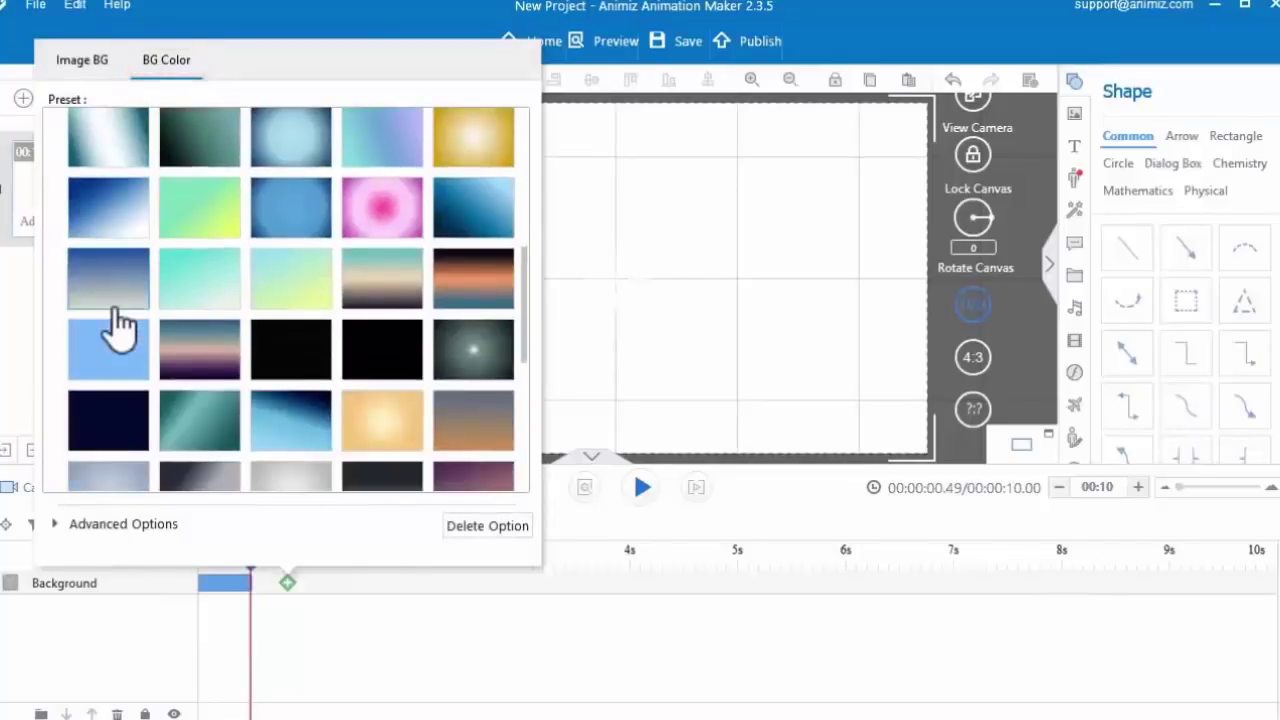
{"action": "left_click", "coordinate": [110, 288]}
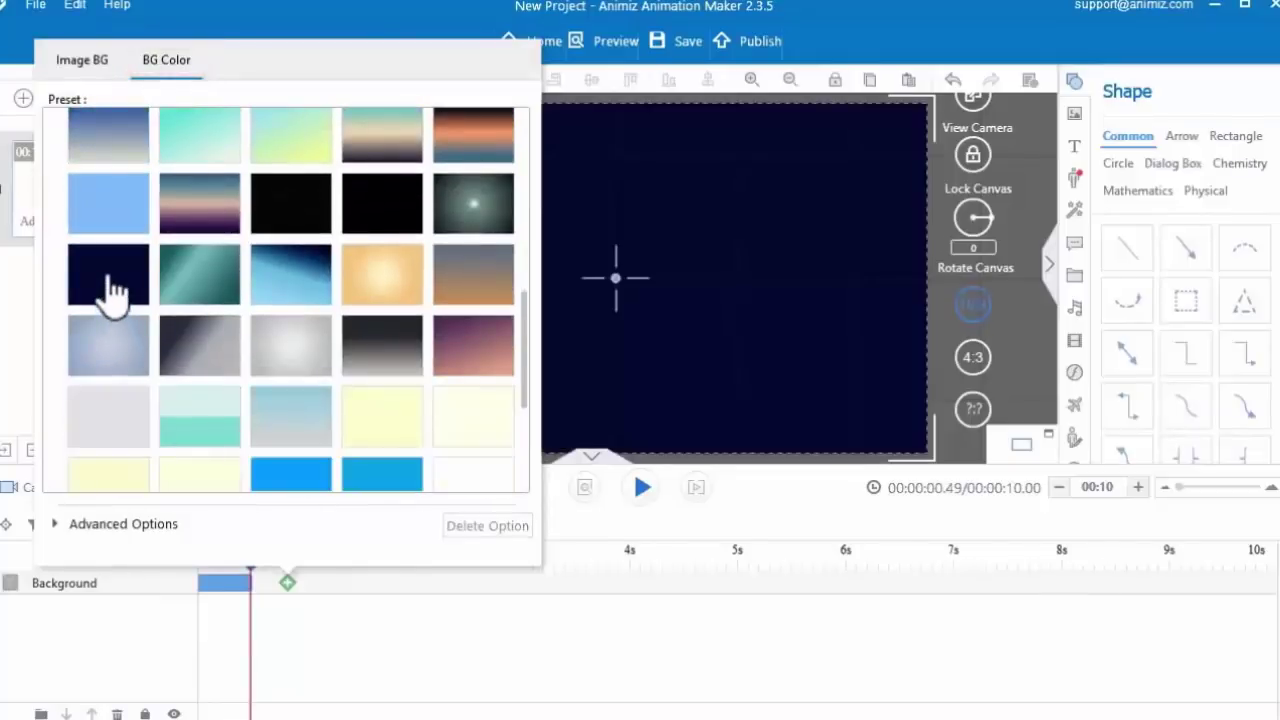
{"action": "left_click", "coordinate": [340, 630]}
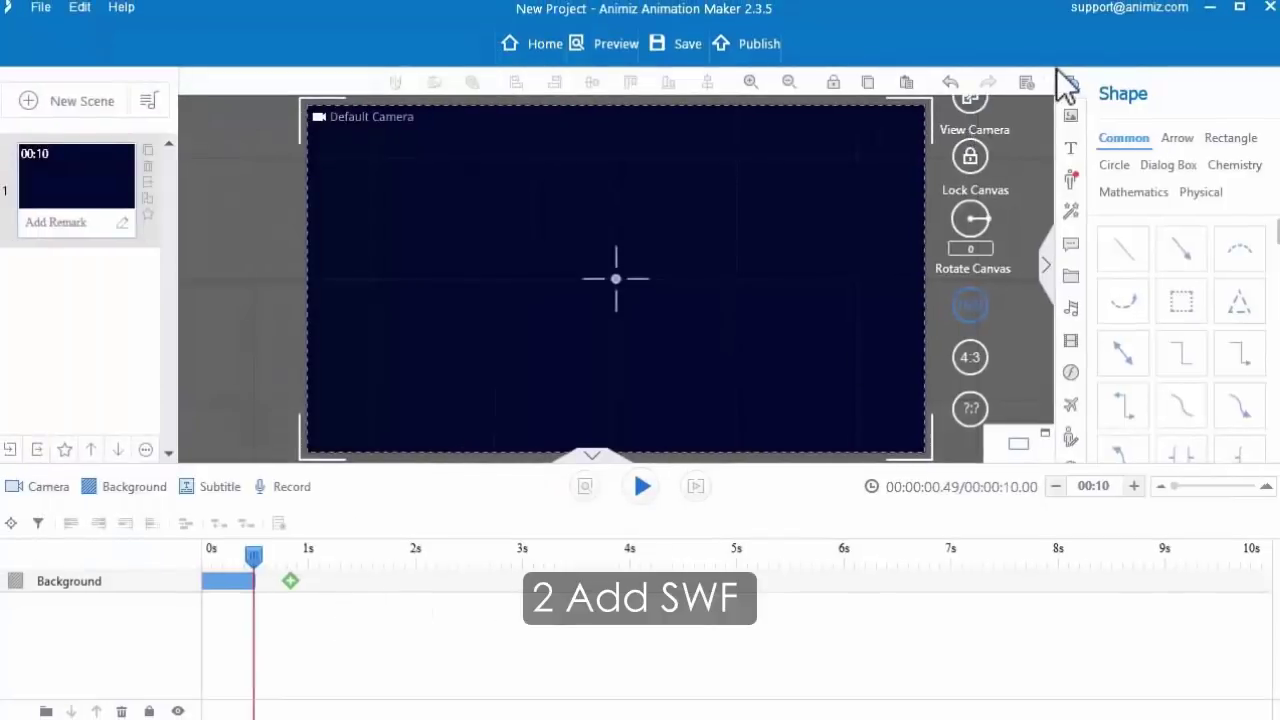
- Place a Star-category SWF animation on the canvas, shrunk and centred in the frame
{"action": "left_click", "coordinate": [1068, 372]}
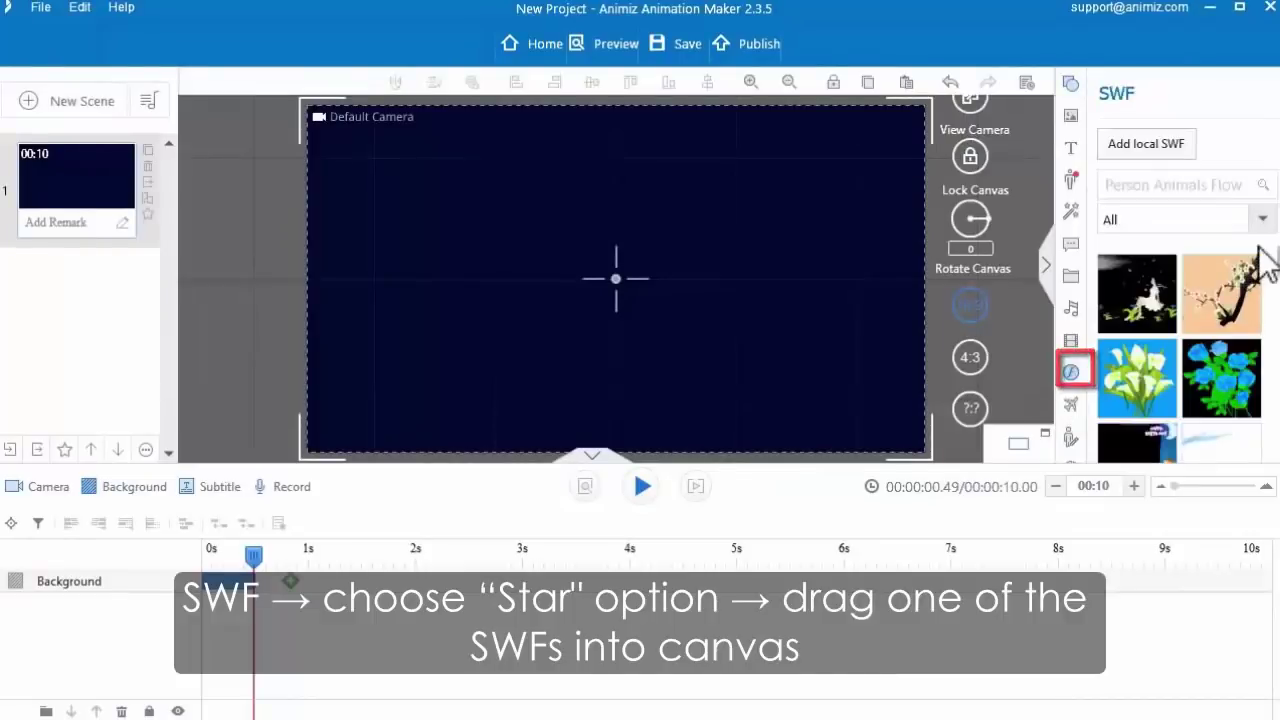
{"action": "left_click", "coordinate": [1262, 219]}
{"action": "scroll", "coordinate": [1164, 355], "scroll_direction": "down", "scroll_amount": 3}
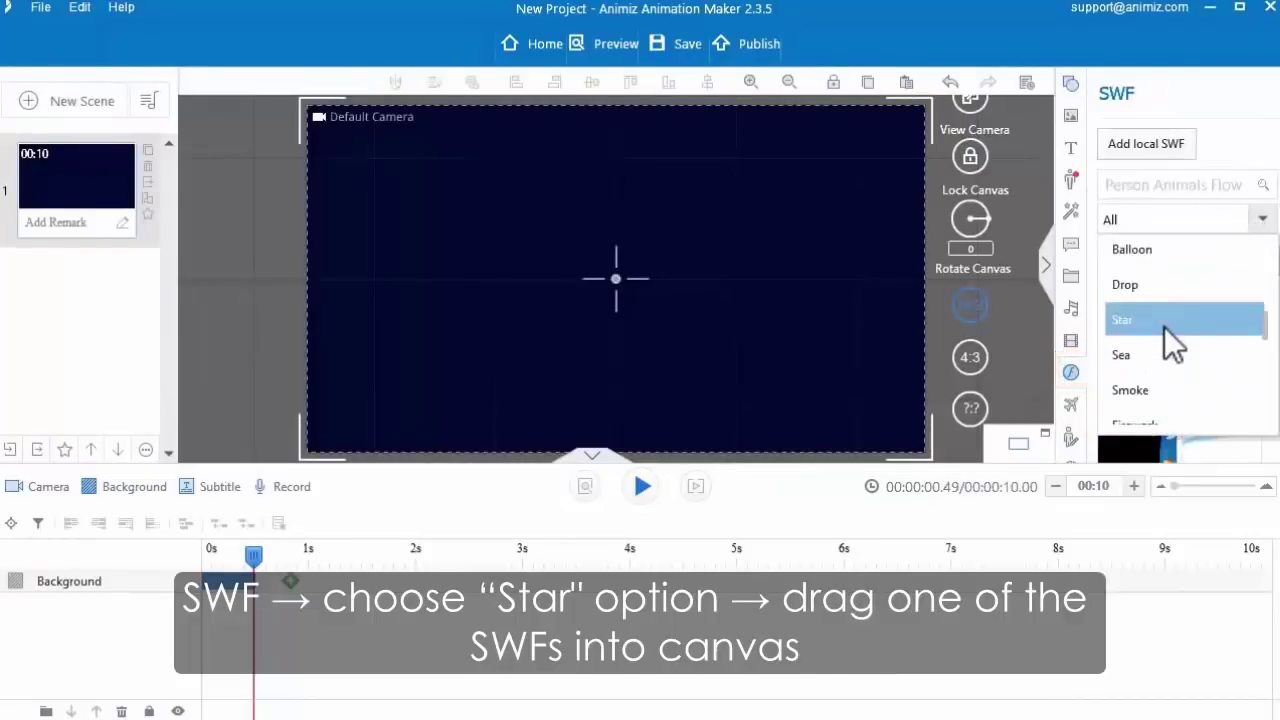
{"action": "left_click", "coordinate": [1164, 324]}
{"action": "left_click_drag", "start_coordinate": [1137, 372], "coordinate": [780, 392]}
{"action": "left_click_drag", "start_coordinate": [636, 305], "coordinate": [685, 300]}
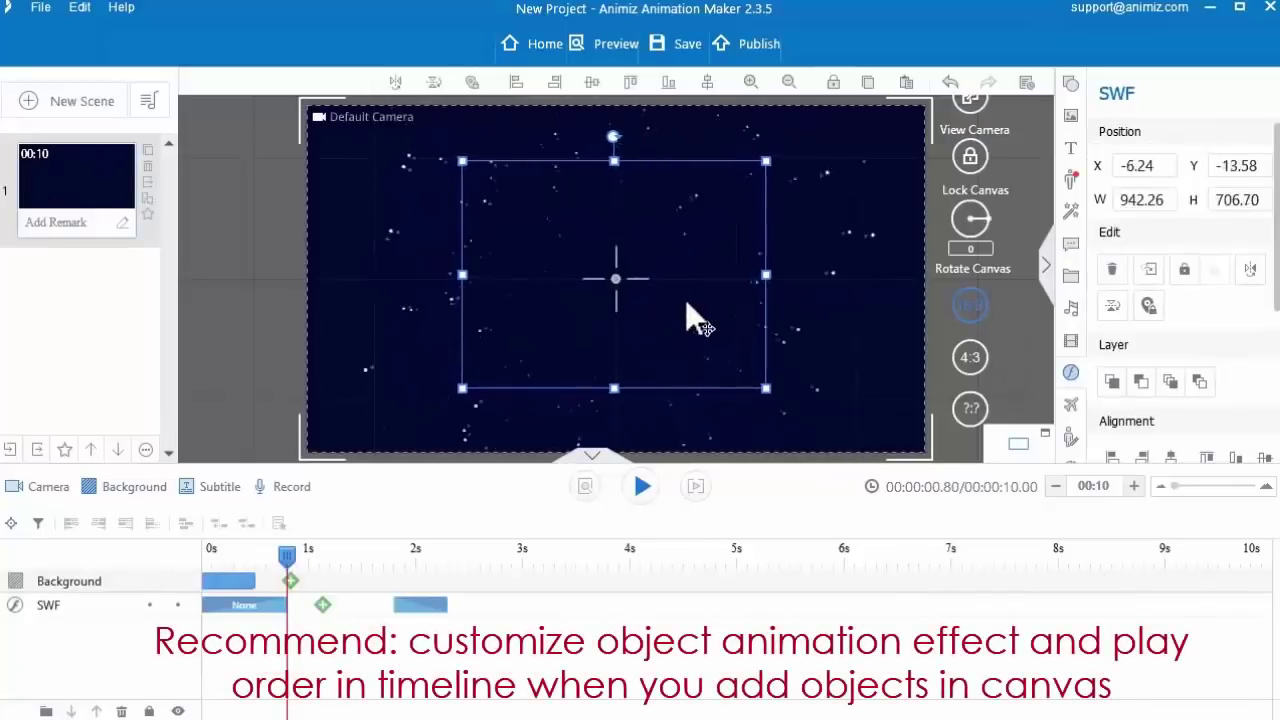
{"action": "left_click", "coordinate": [854, 296]}
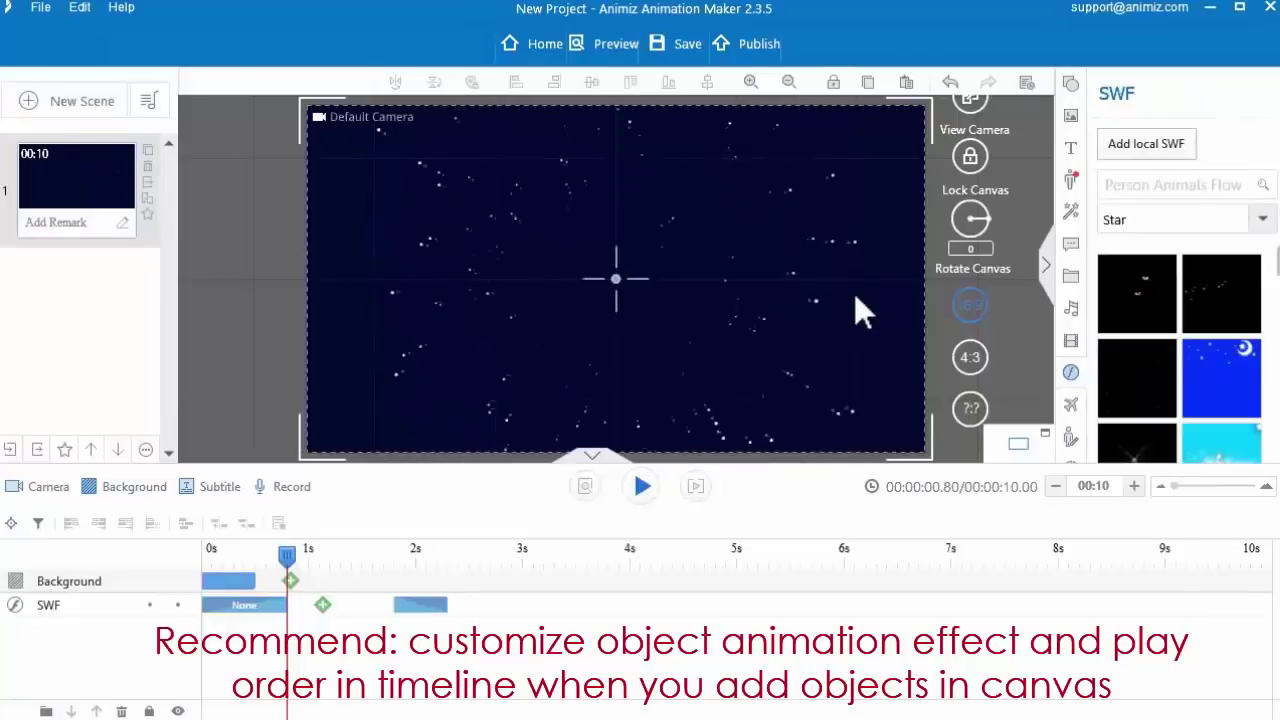
- Review the star animation's entrance and exit effects, leaving both unset
{"action": "double_click", "coordinate": [266, 612]}
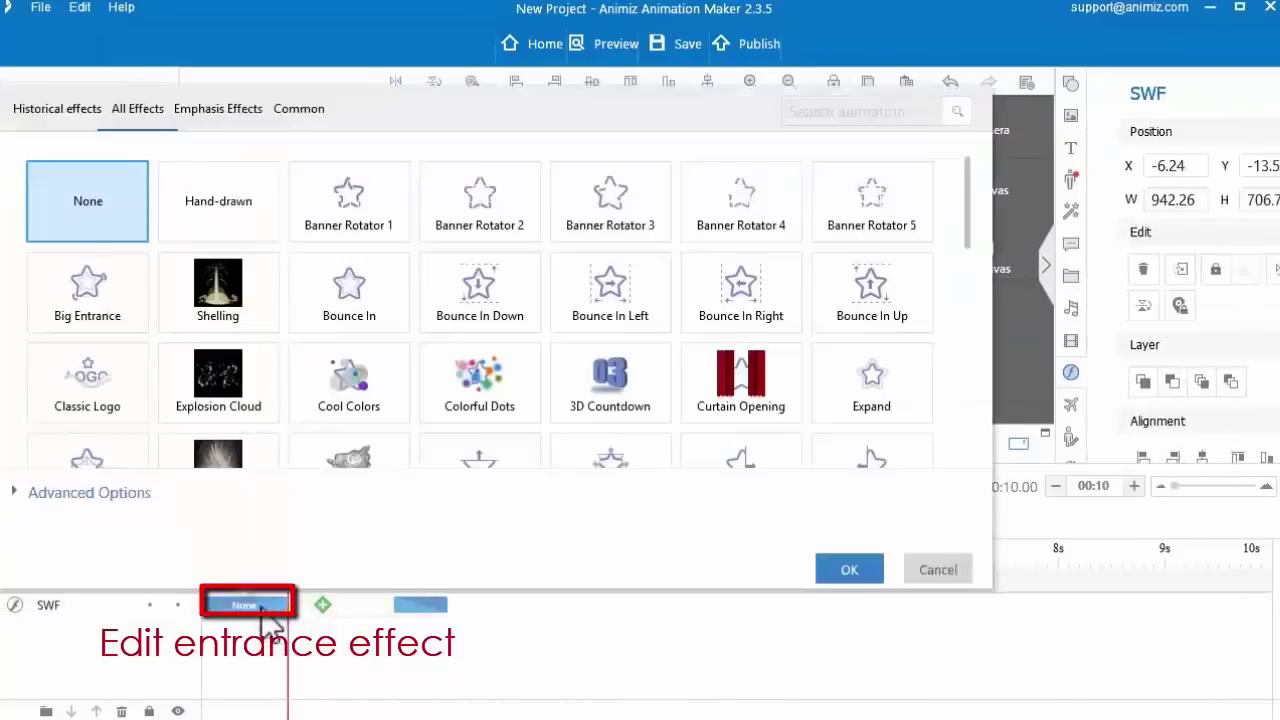
{"action": "left_click", "coordinate": [845, 568]}
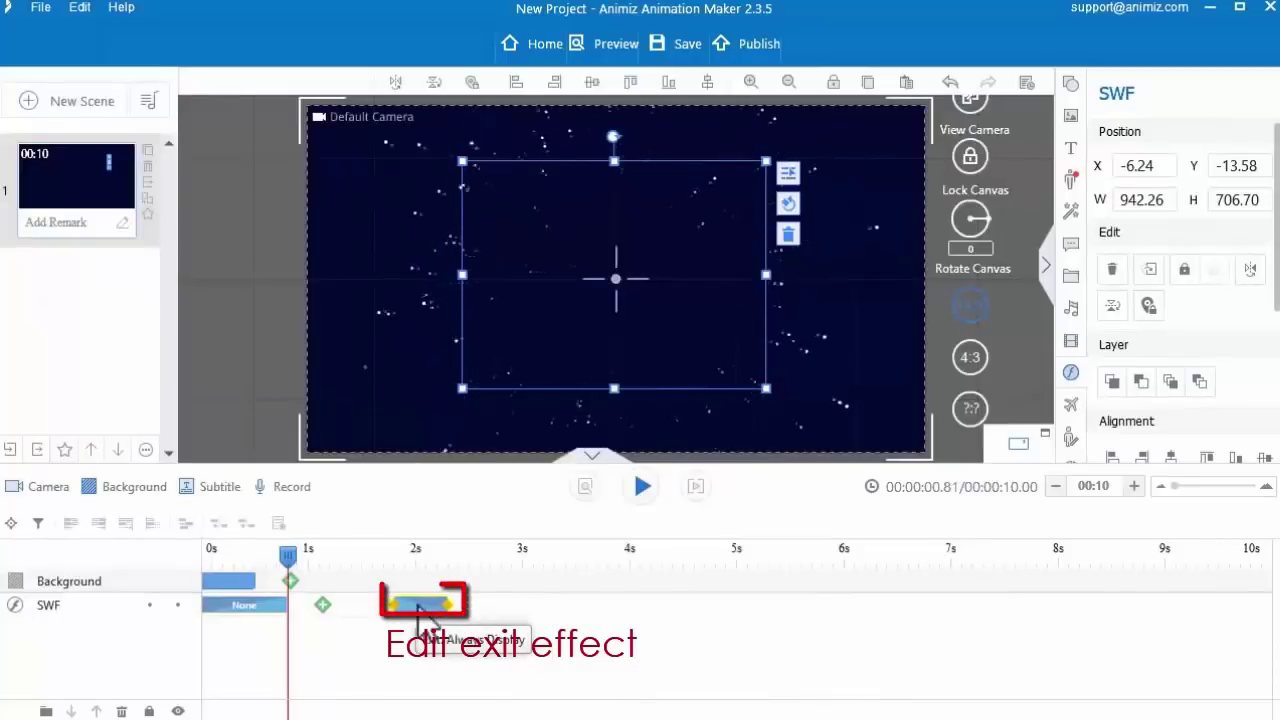
{"action": "double_click", "coordinate": [418, 603]}
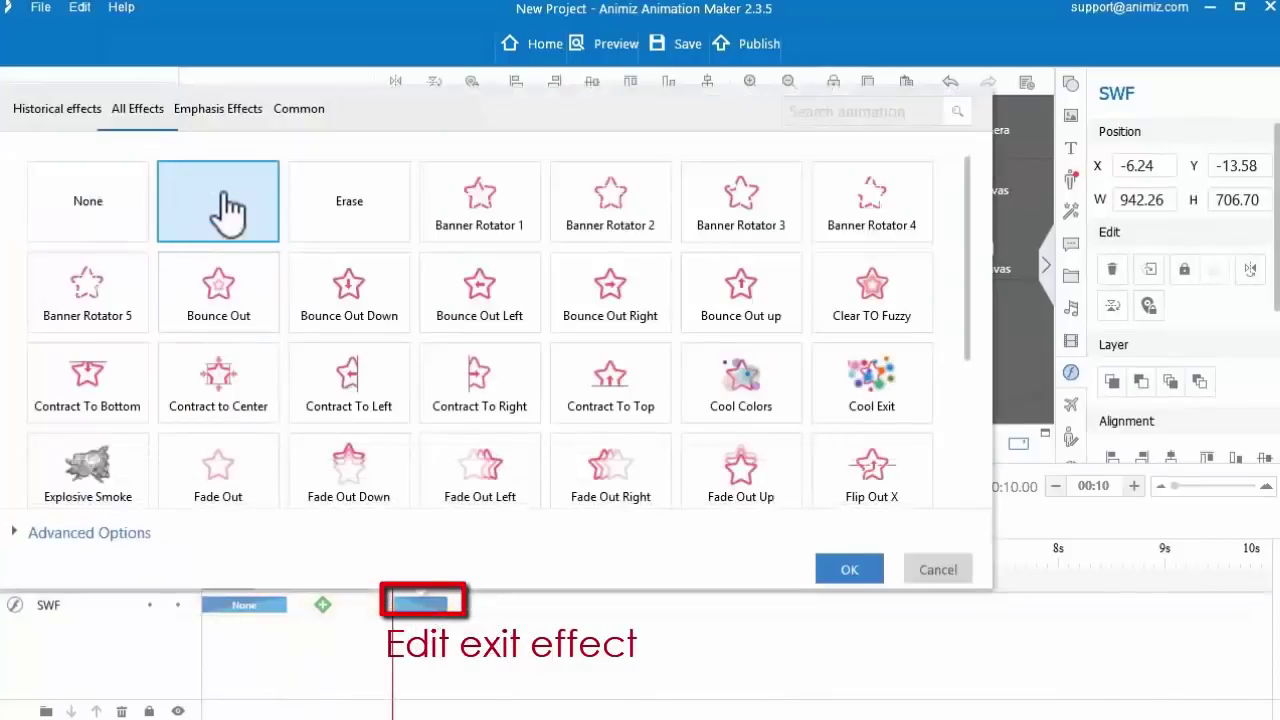
{"action": "left_click", "coordinate": [866, 566]}
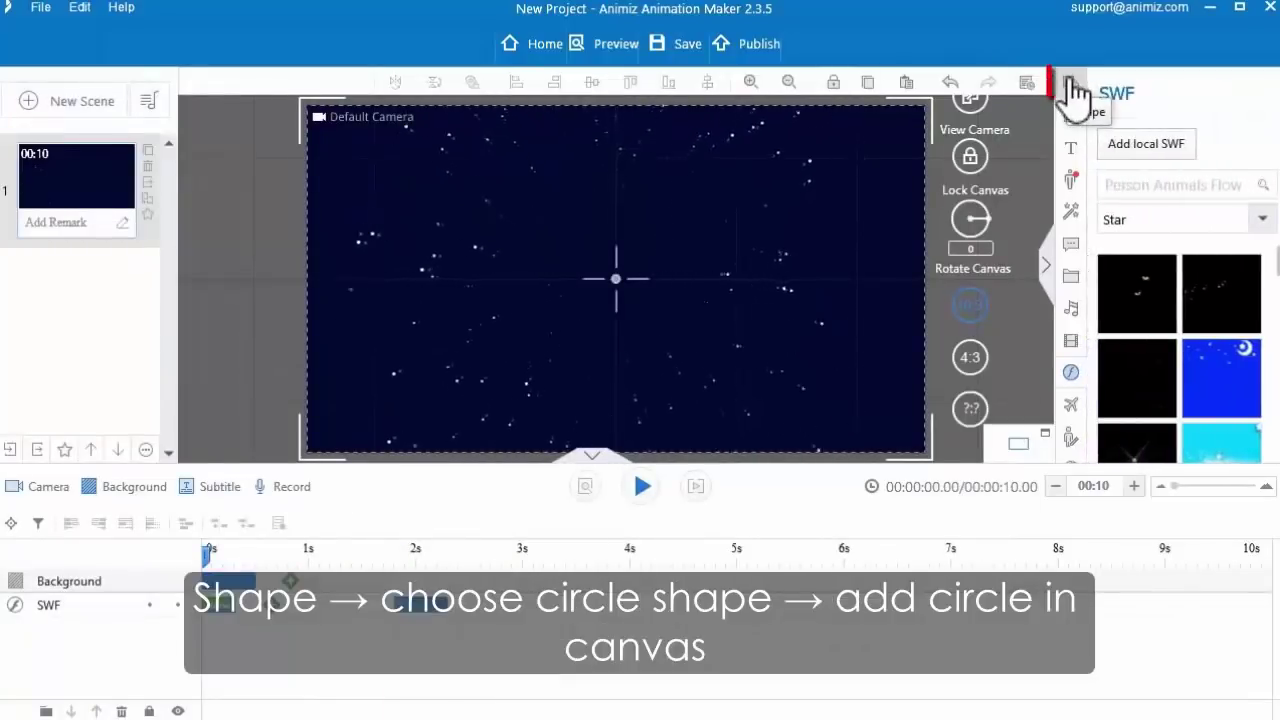
- Add a circle from the Shape library, enlarged and half off the canvas's left edge
{"action": "left_click", "coordinate": [1073, 90]}
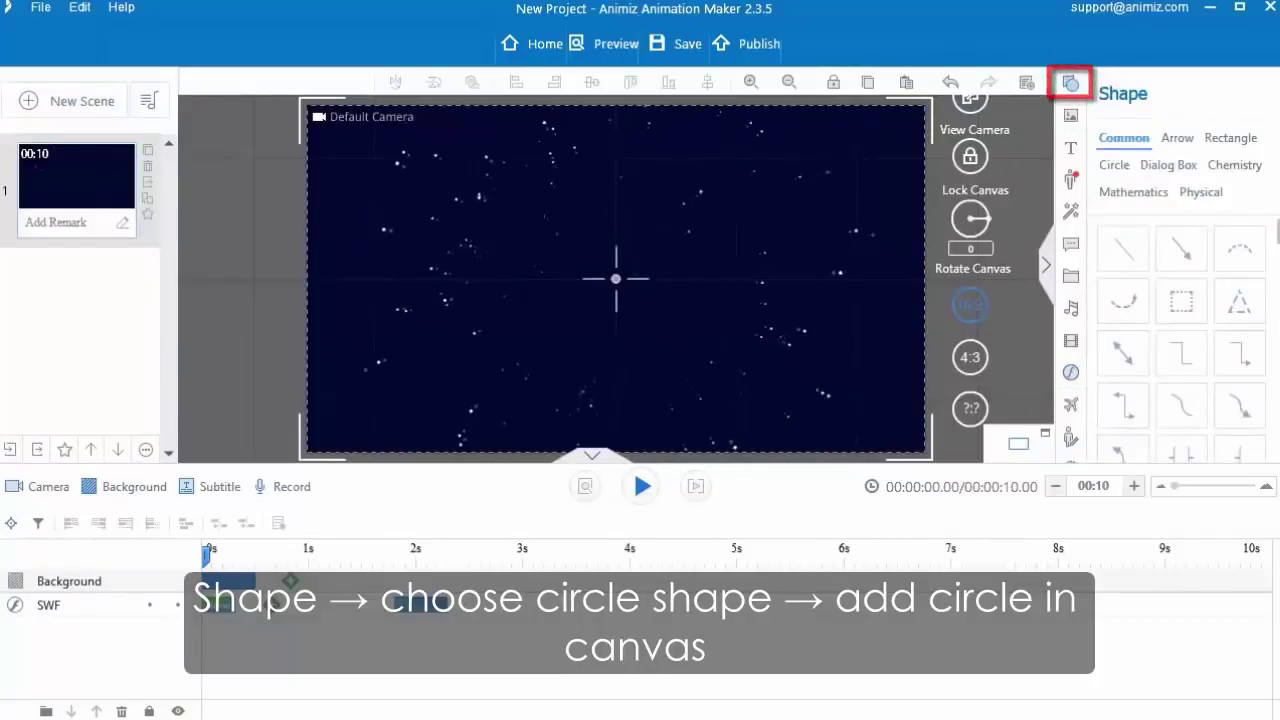
{"action": "left_click_drag", "start_coordinate": [1275, 255], "coordinate": [1266, 466]}
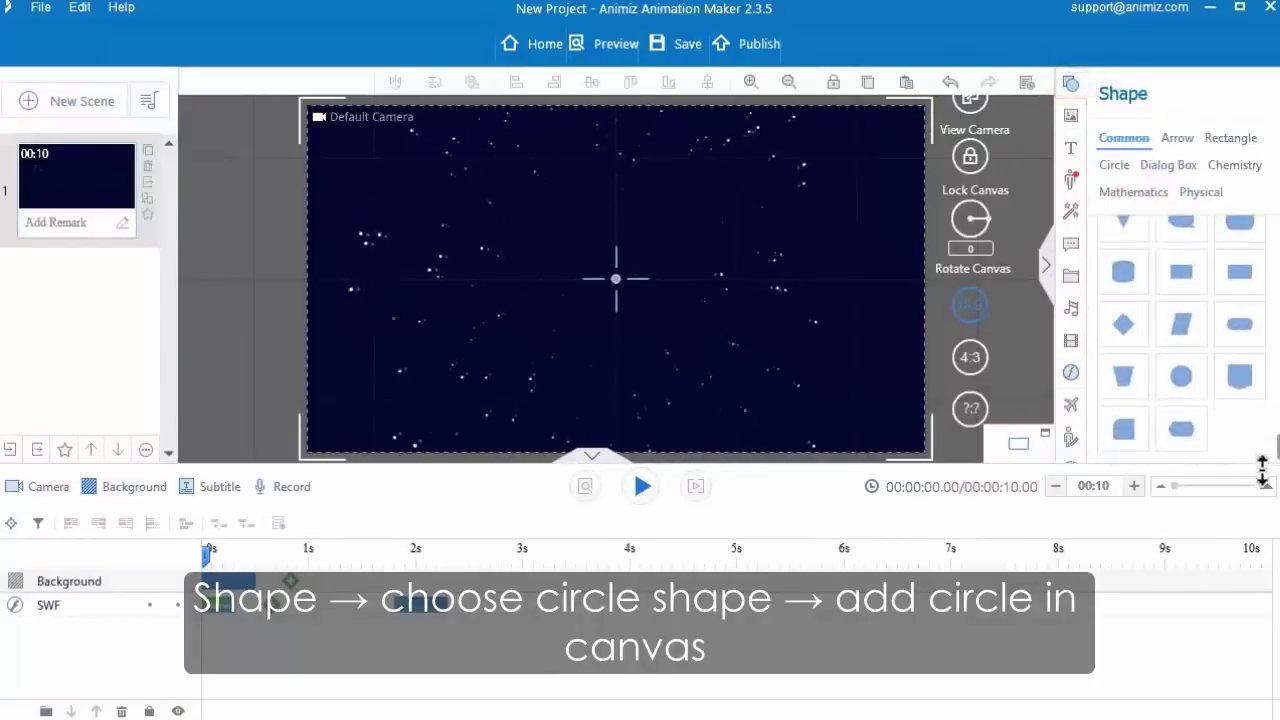
{"action": "left_click_drag", "start_coordinate": [1133, 378], "coordinate": [236, 178]}
{"action": "left_click_drag", "start_coordinate": [406, 368], "coordinate": [440, 393]}
- Give the circle a Pure fill type with gold border and gold fill colours
{"action": "scroll", "coordinate": [1237, 351], "scroll_direction": "down", "scroll_amount": 5}
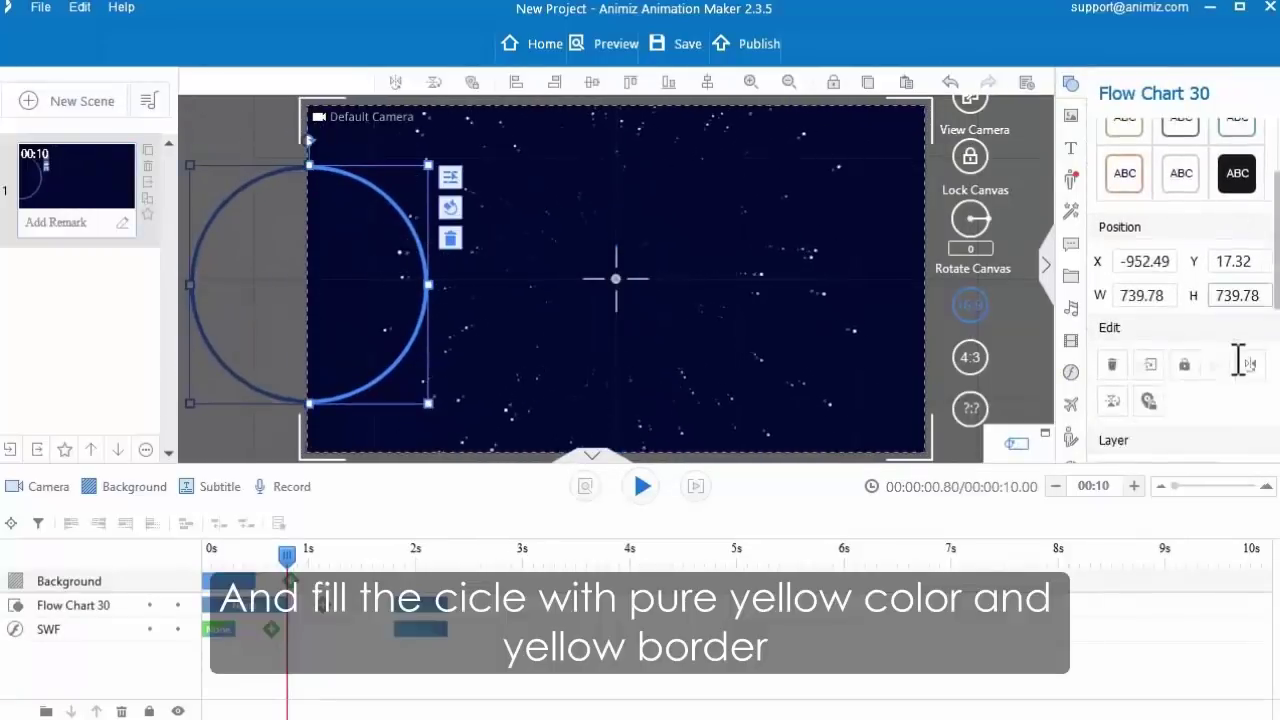
{"action": "left_click", "coordinate": [1247, 440]}
{"action": "left_click", "coordinate": [1176, 494]}
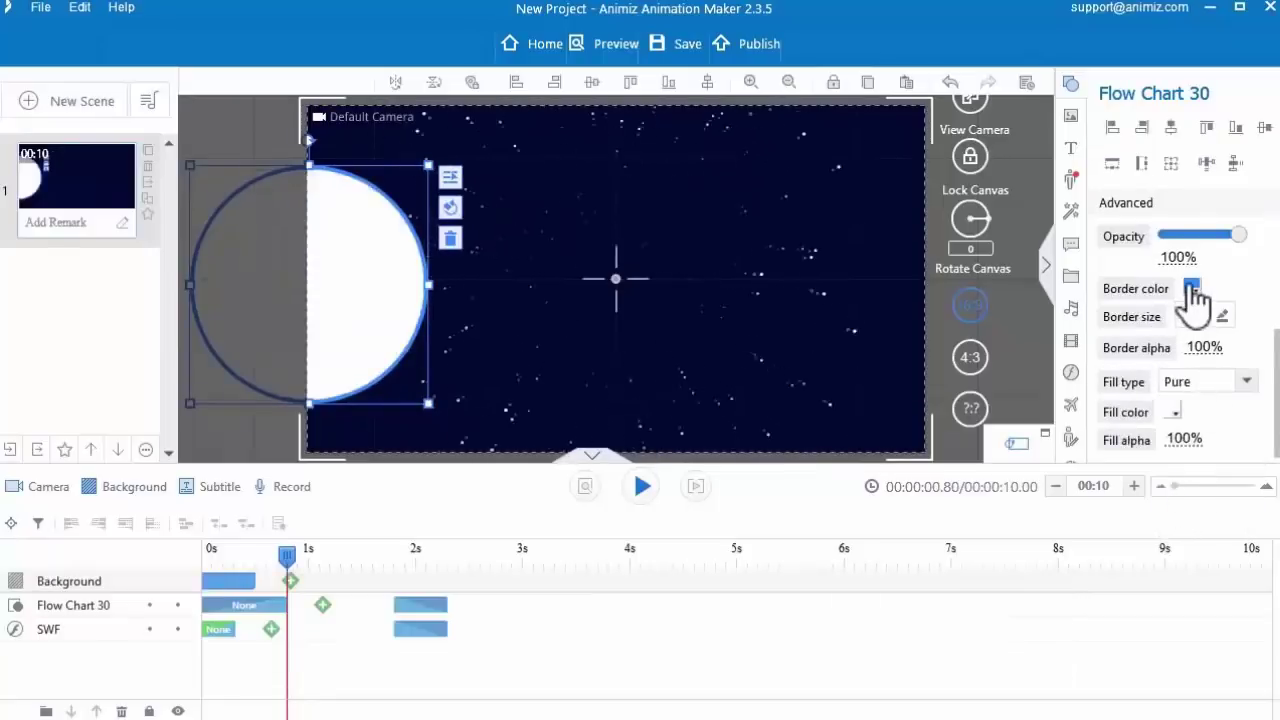
{"action": "left_click", "coordinate": [1192, 289]}
{"action": "left_click", "coordinate": [985, 502]}
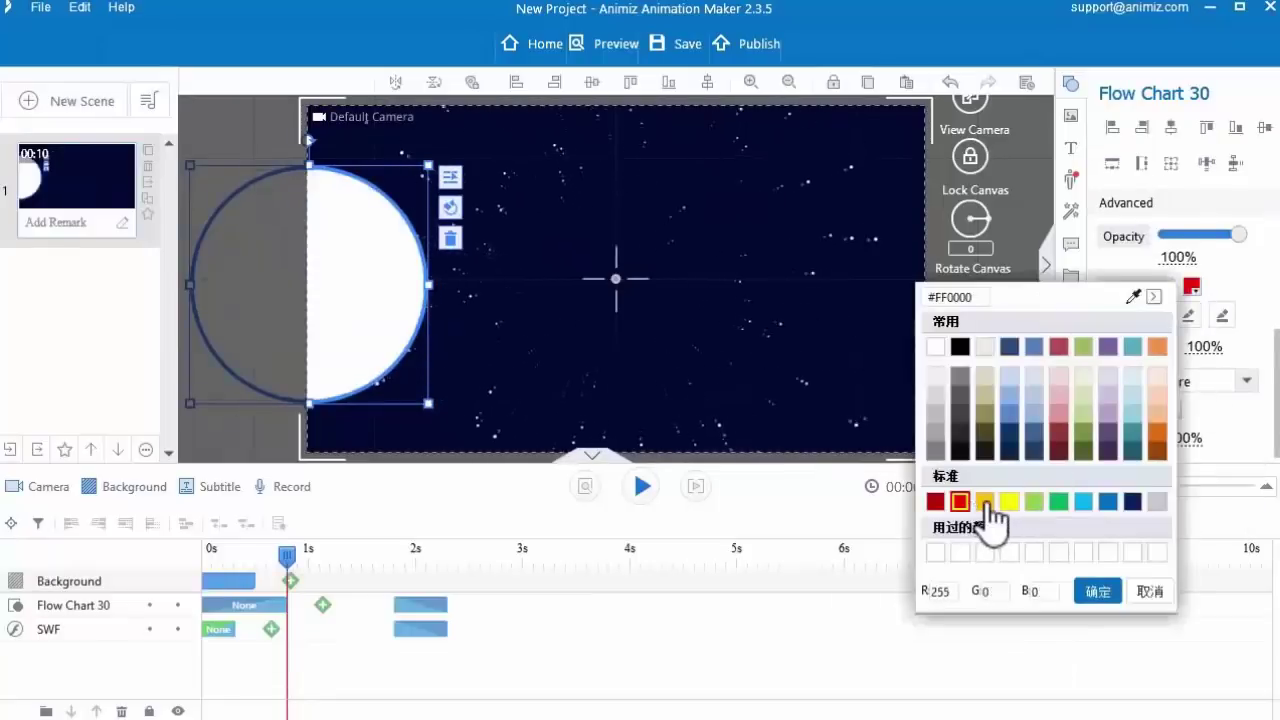
{"action": "left_click", "coordinate": [985, 502]}
{"action": "left_click", "coordinate": [1180, 410]}
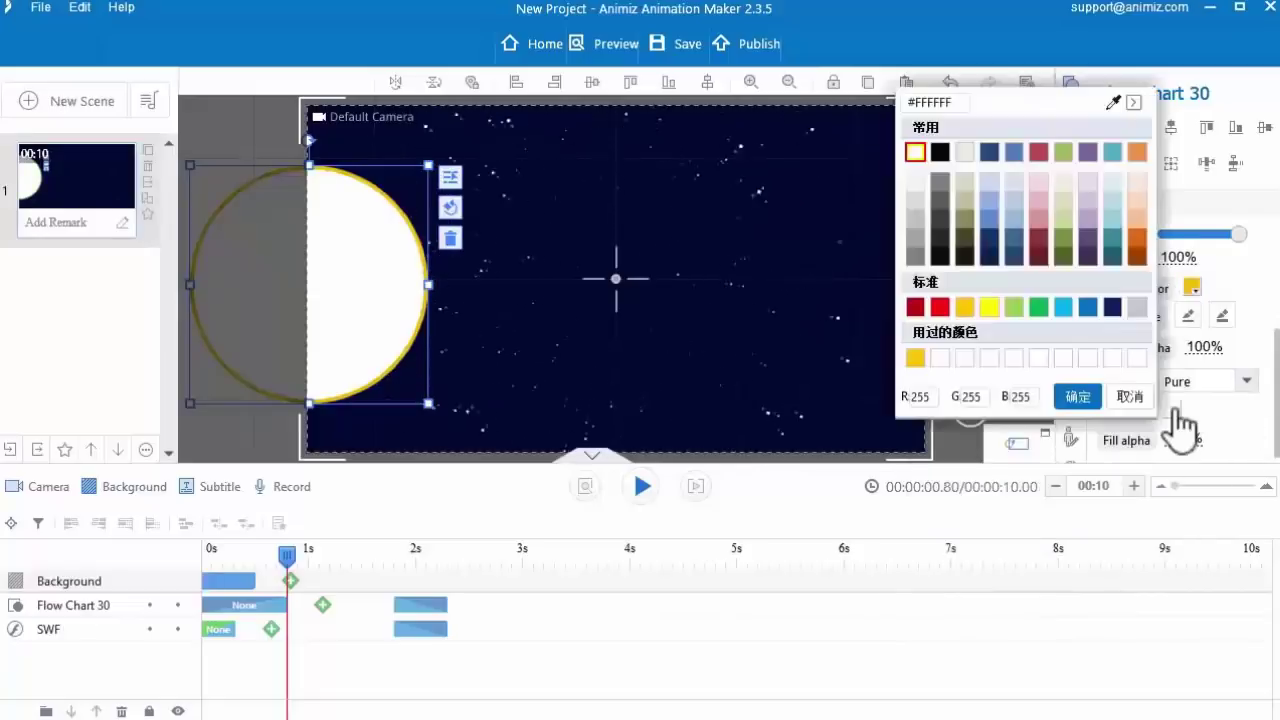
{"action": "left_click", "coordinate": [964, 307]}
{"action": "left_click", "coordinate": [623, 321]}
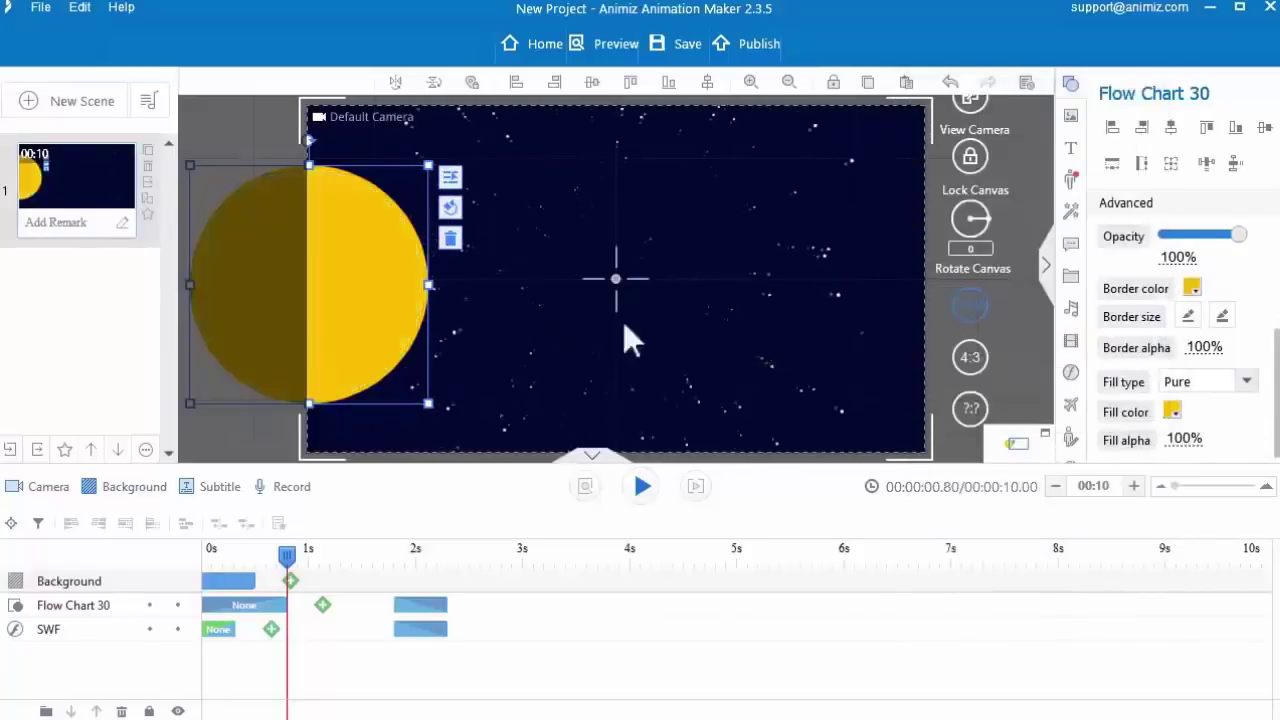
{"action": "left_click", "coordinate": [478, 325]}
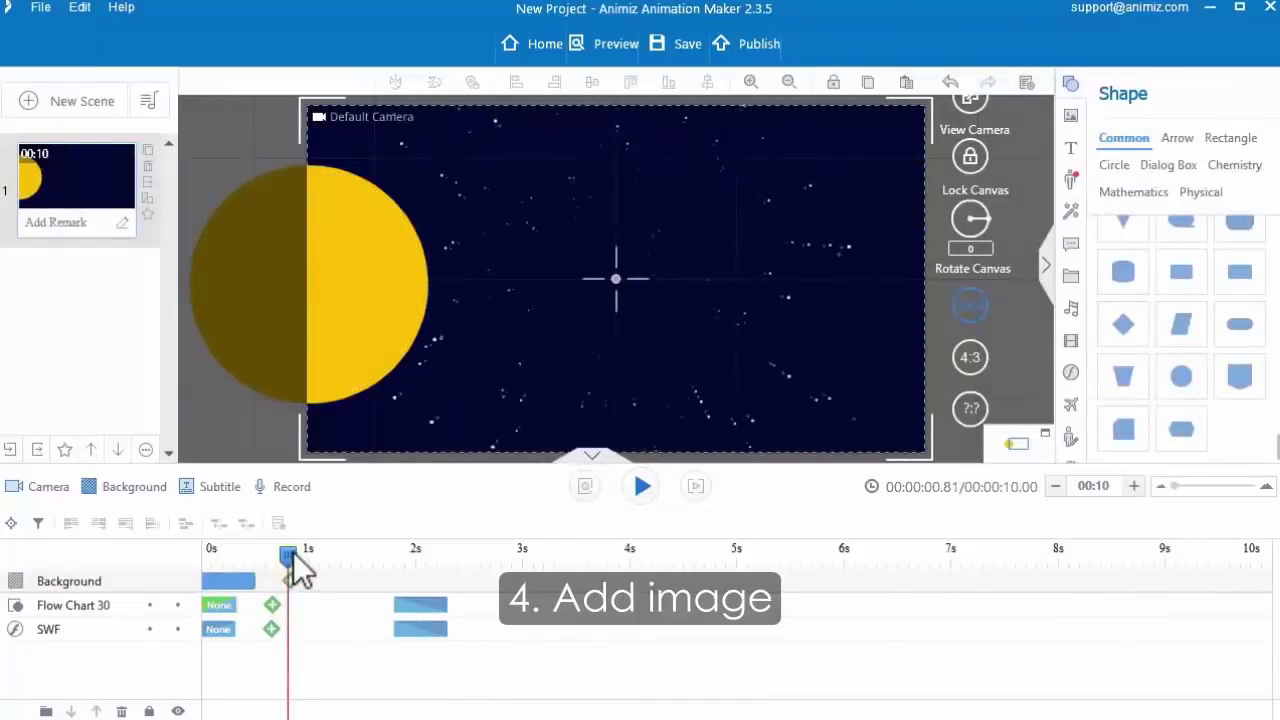
- Import yellow-circle.png from the computer and shrink it into a ring hugging the sun
{"action": "left_click", "coordinate": [1069, 118]}
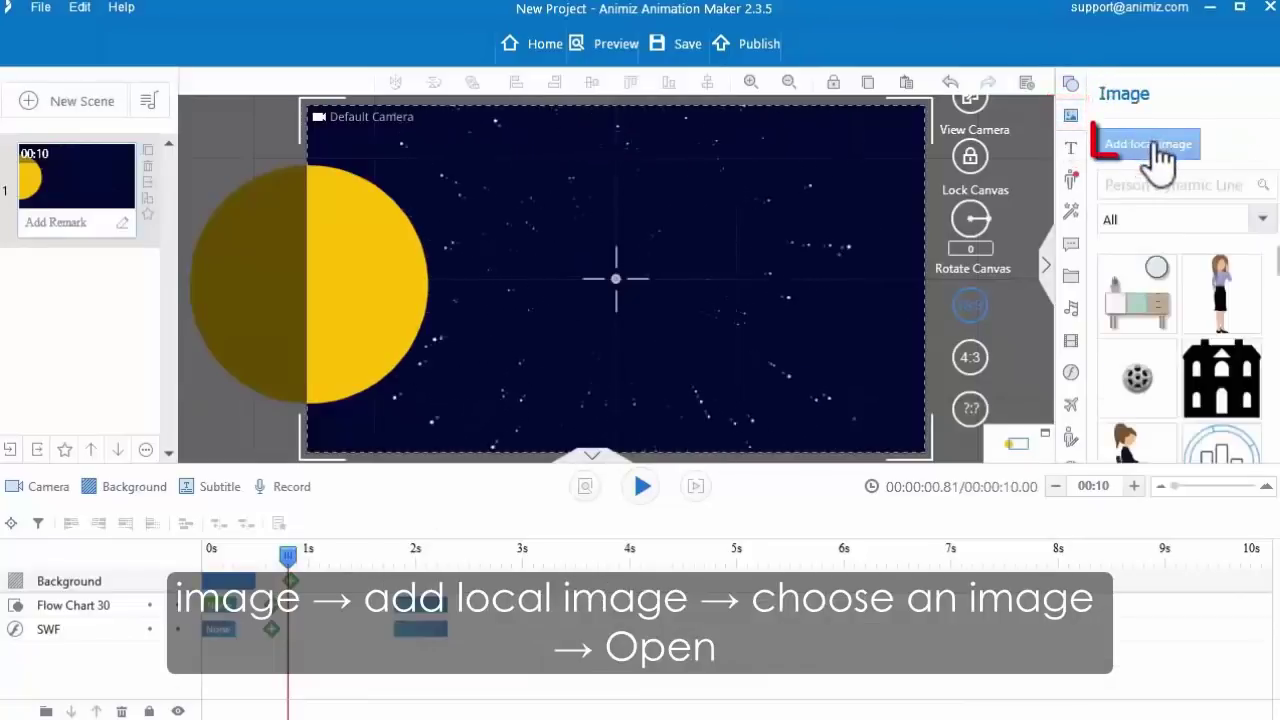
{"action": "left_click", "coordinate": [1155, 152]}
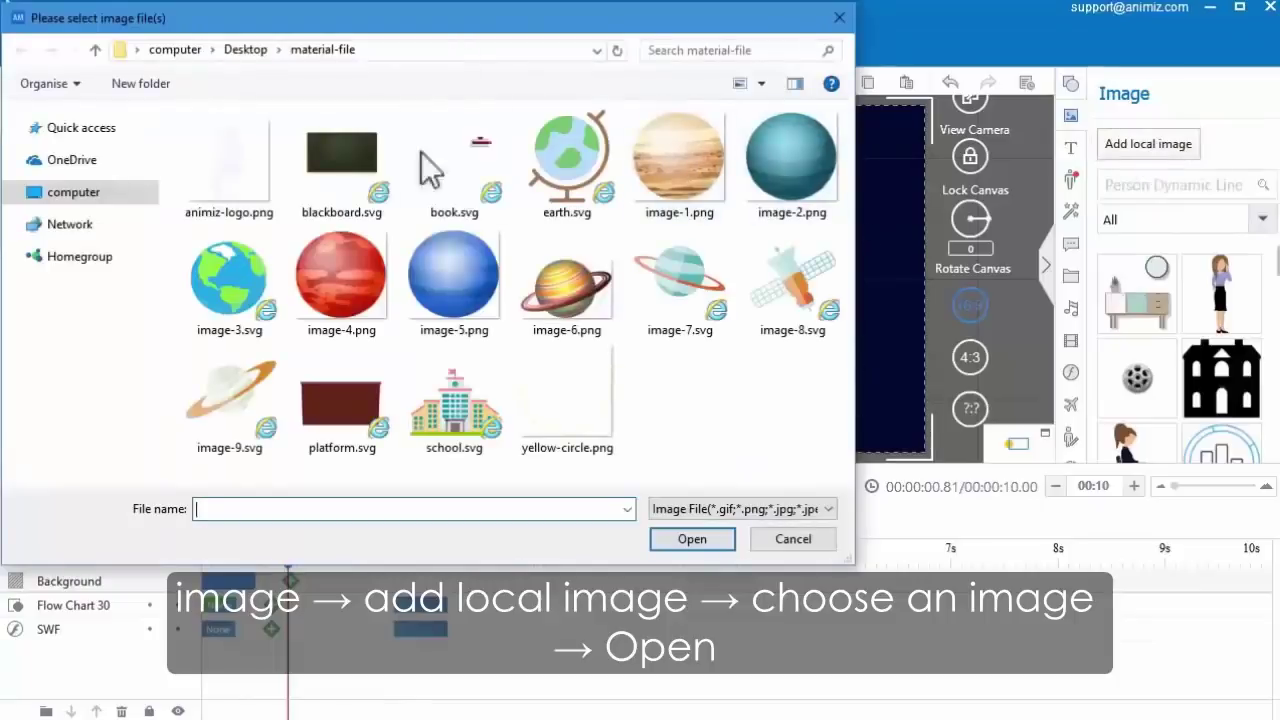
{"action": "left_click", "coordinate": [580, 435]}
{"action": "left_click", "coordinate": [684, 546]}
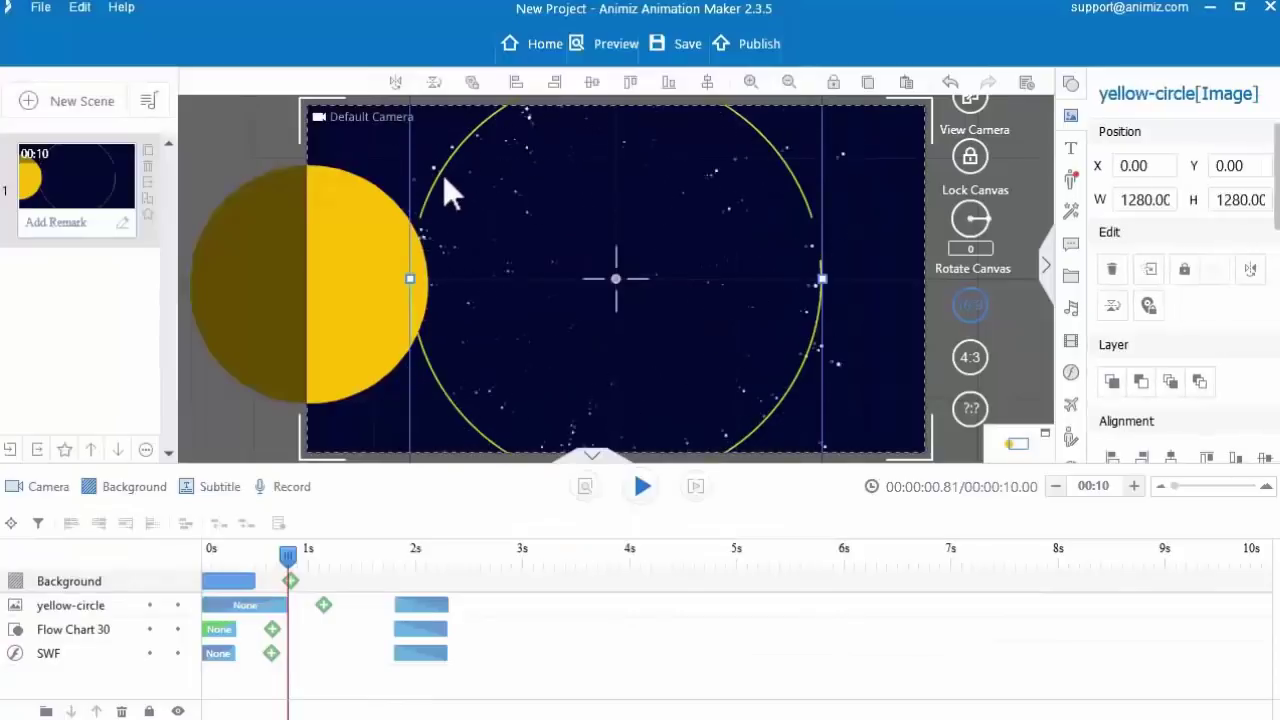
{"action": "left_click_drag", "start_coordinate": [443, 175], "coordinate": [446, 234]}
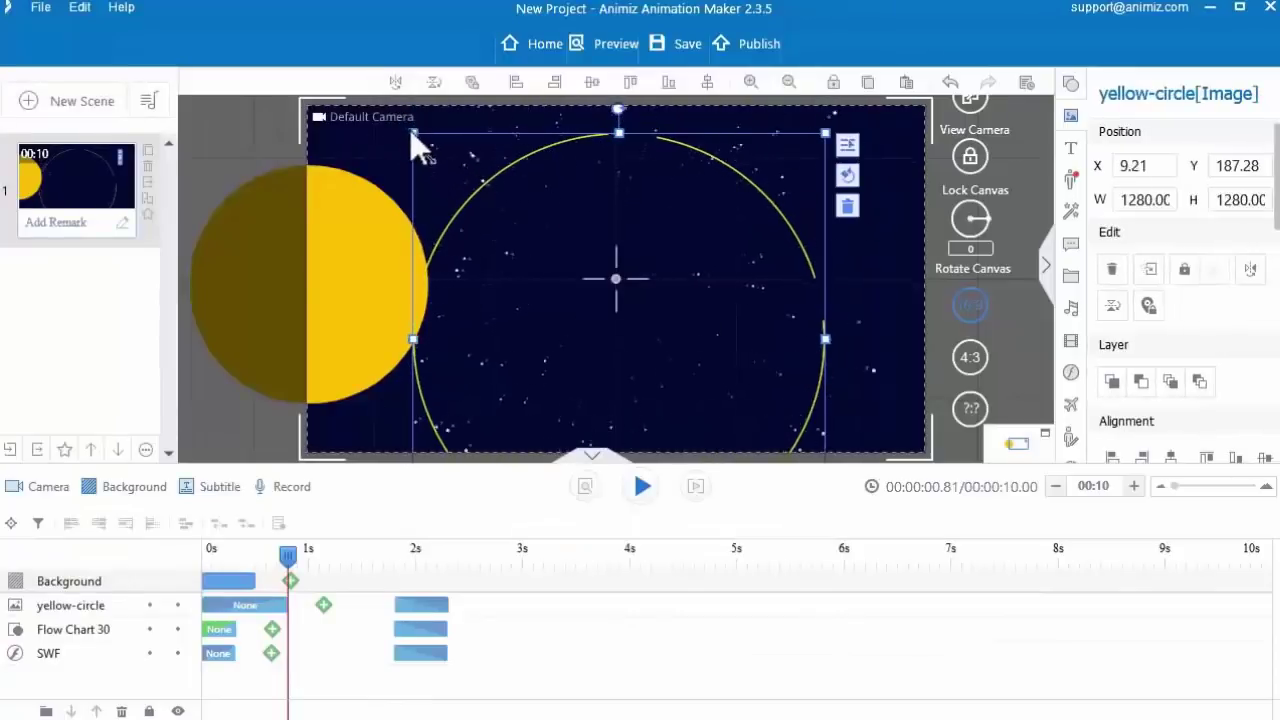
{"action": "left_click_drag", "start_coordinate": [410, 130], "coordinate": [217, 191]}
- Duplicate the yellow ring, enlarging and rotating the copy around the sun
{"action": "key", "text": "ctrl+c"}
{"action": "key", "text": "ctrl+v"}
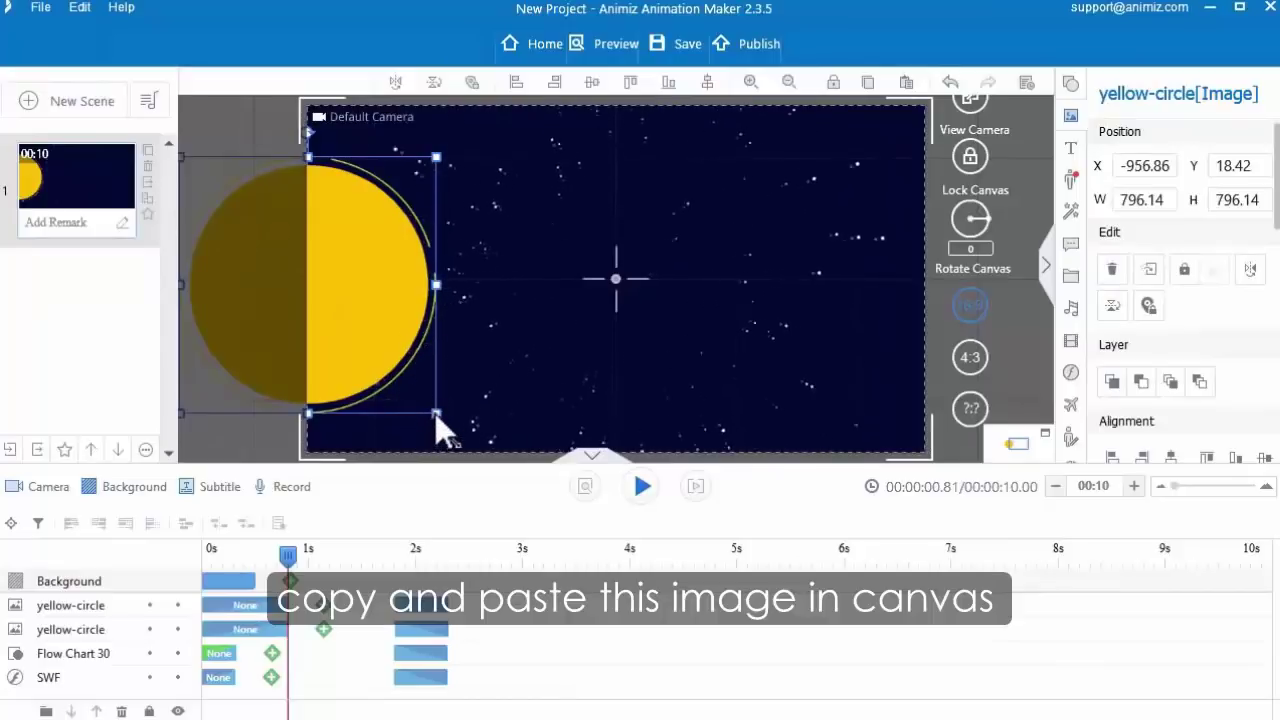
{"action": "left_click_drag", "start_coordinate": [435, 413], "coordinate": [413, 392]}
{"action": "key", "text": "ctrl+z"}
{"action": "left_click_drag", "start_coordinate": [447, 317], "coordinate": [447, 306]}
{"action": "left_click_drag", "start_coordinate": [449, 416], "coordinate": [392, 478]}
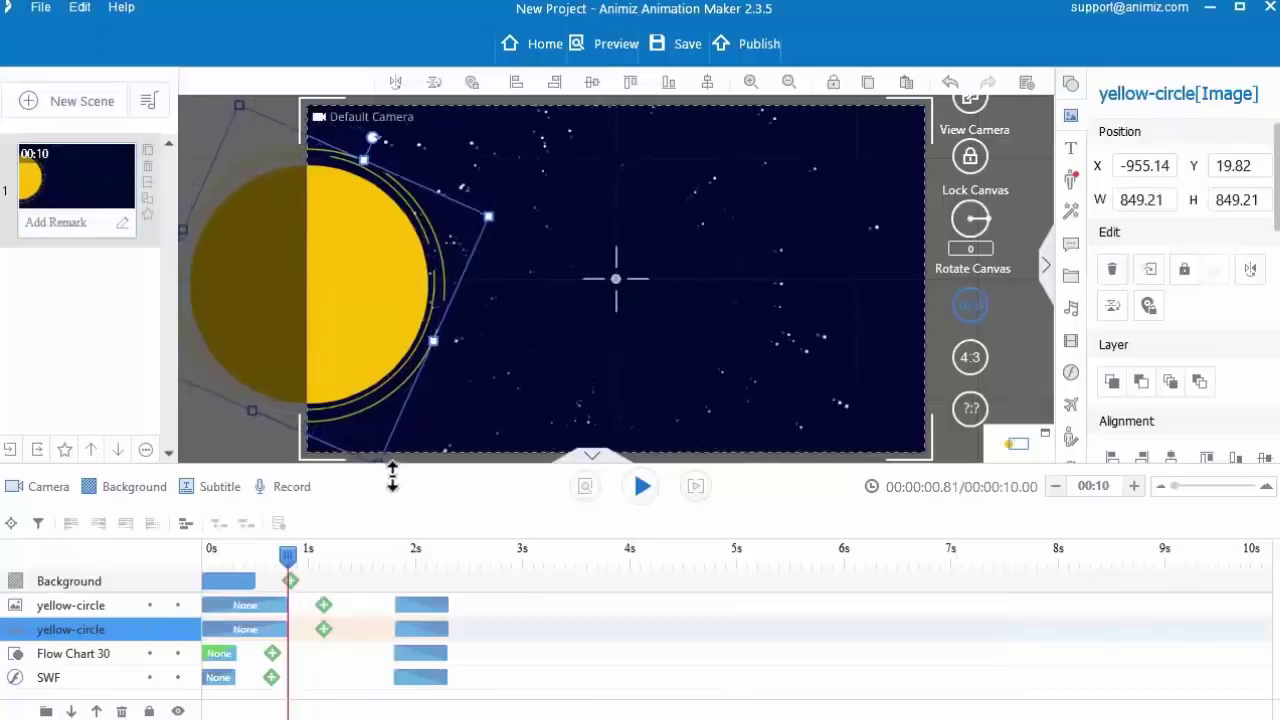
{"action": "left_click", "coordinate": [288, 556]}
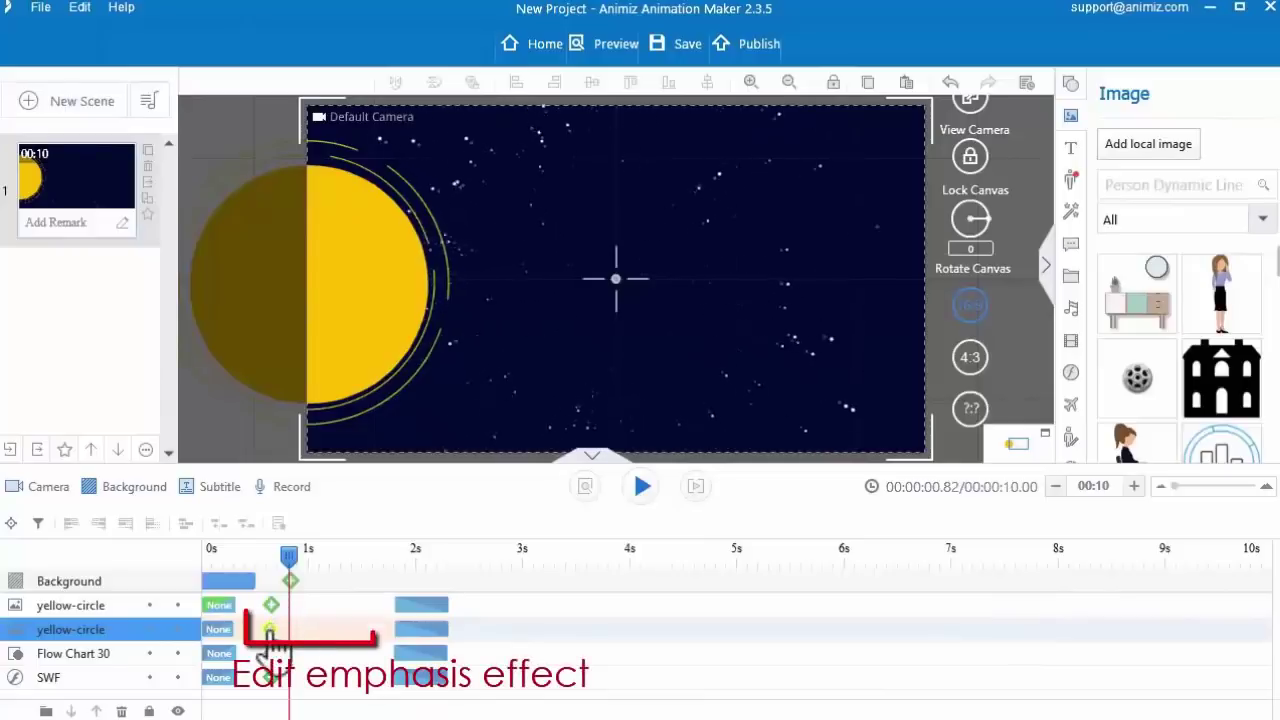
- Give the yellow rings a 360° Rotation emphasis effect and open the local-image picker
{"action": "double_click", "coordinate": [269, 630]}
{"action": "scroll", "coordinate": [288, 414], "scroll_direction": "down", "scroll_amount": 5}
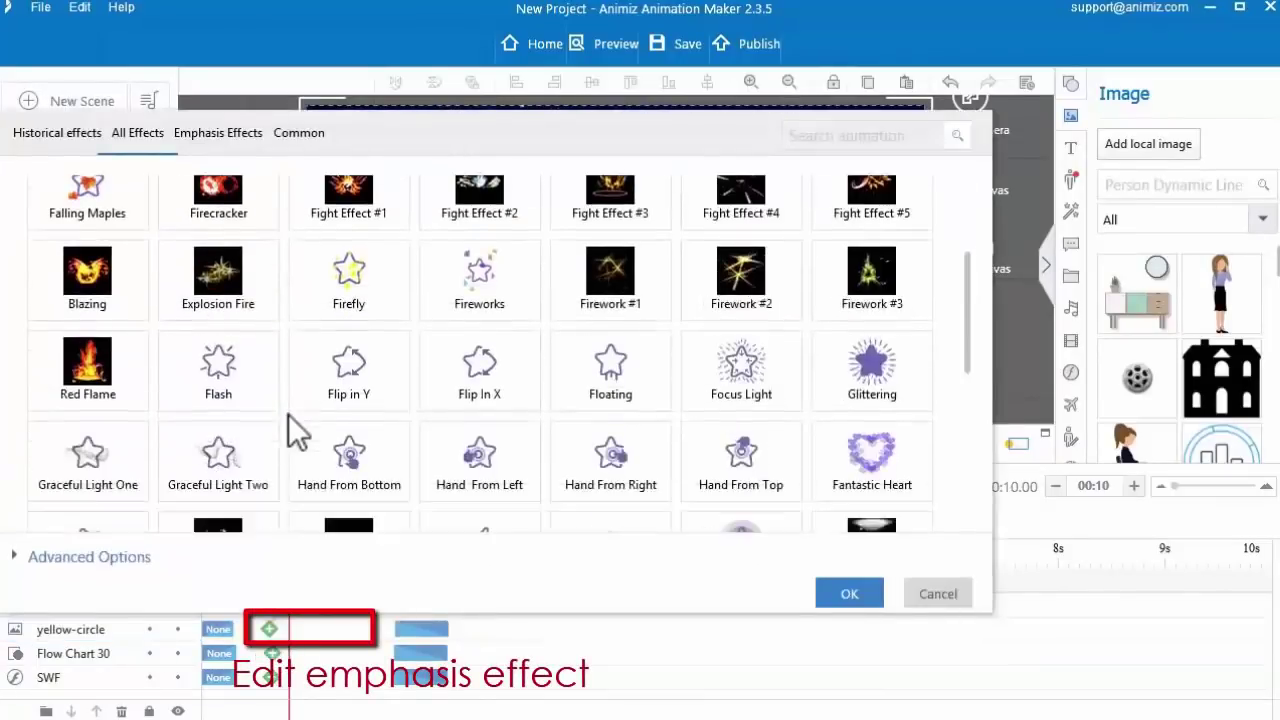
{"action": "scroll", "coordinate": [288, 414], "scroll_direction": "down", "scroll_amount": 5}
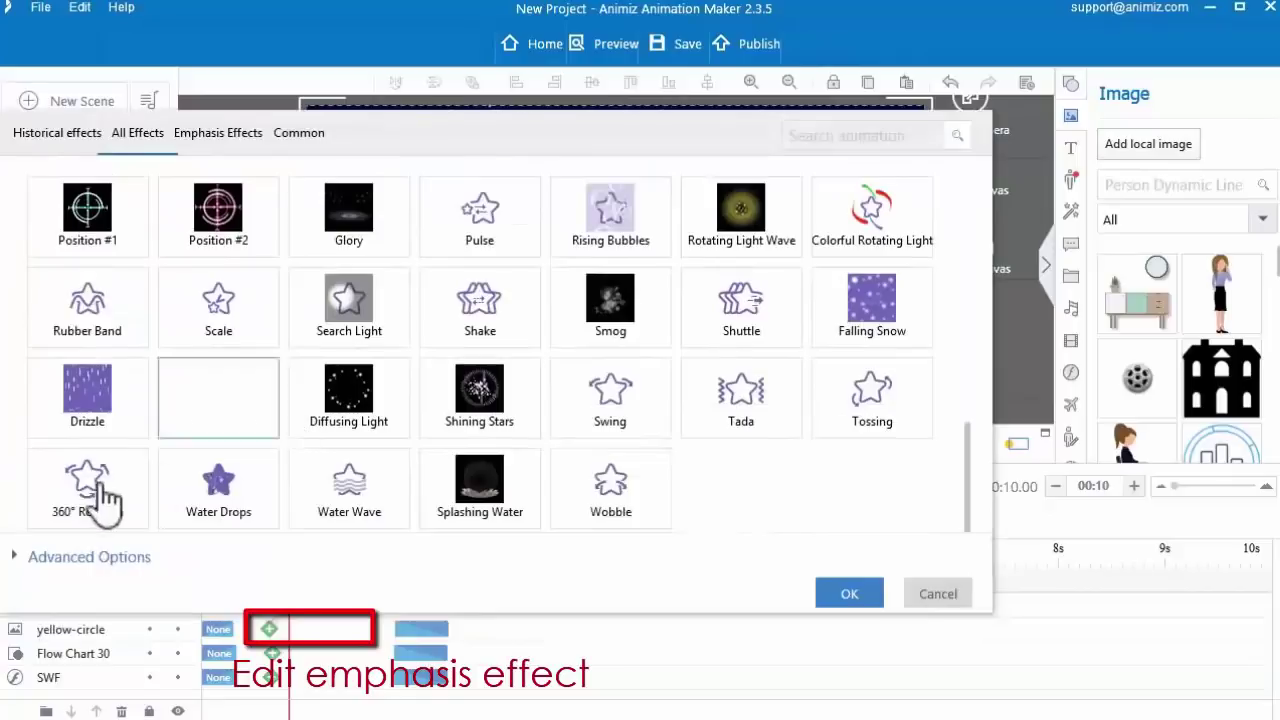
{"action": "left_click", "coordinate": [100, 491]}
{"action": "left_click", "coordinate": [849, 594]}
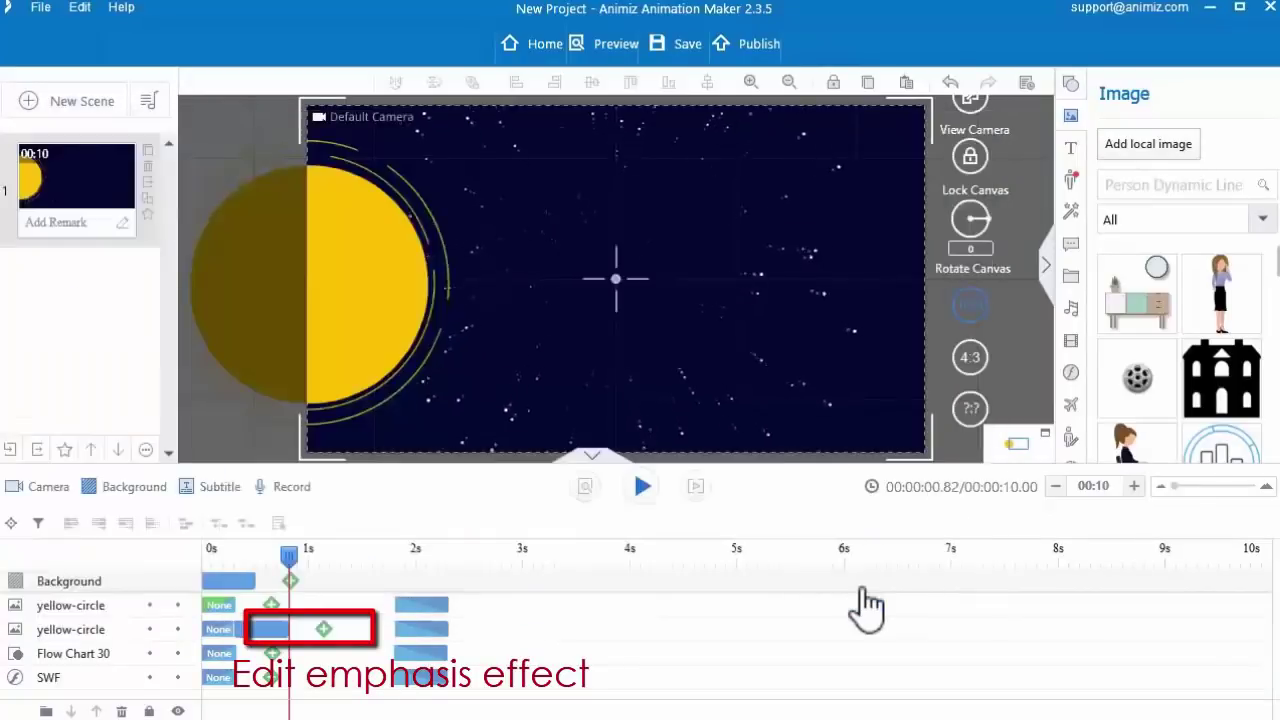
{"action": "left_click", "coordinate": [300, 628]}
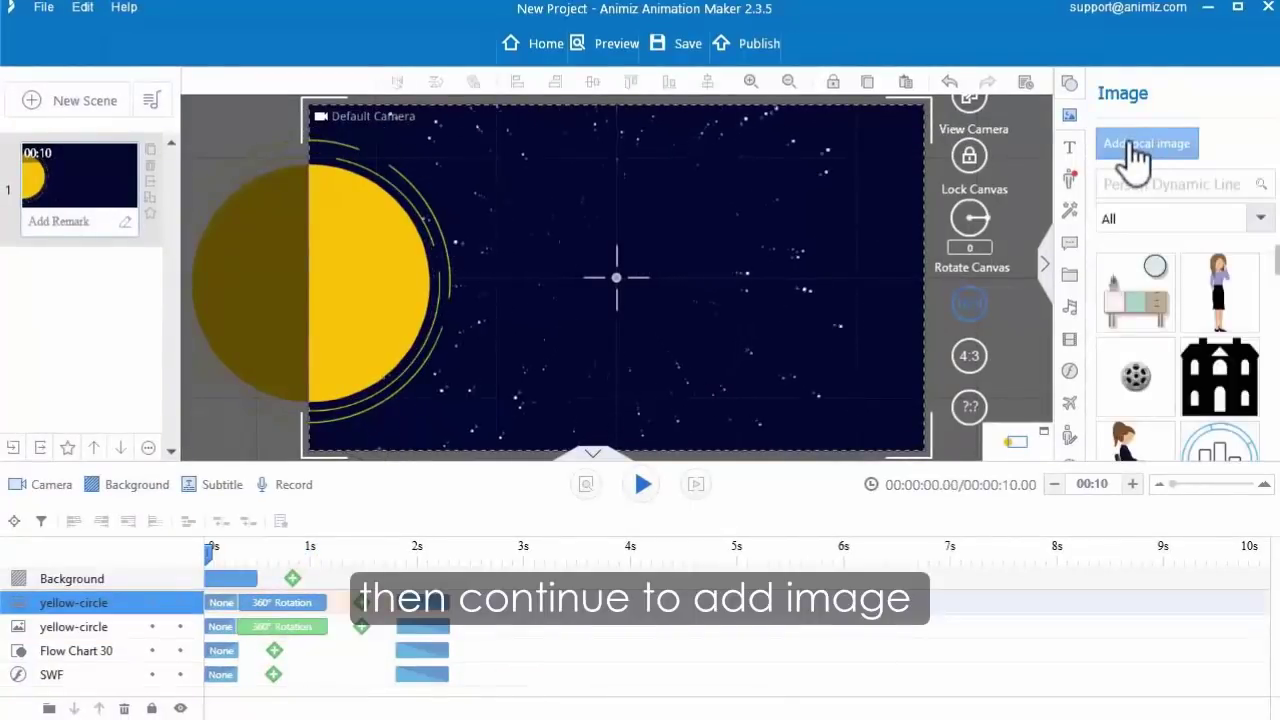
{"action": "left_click", "coordinate": [1135, 148]}
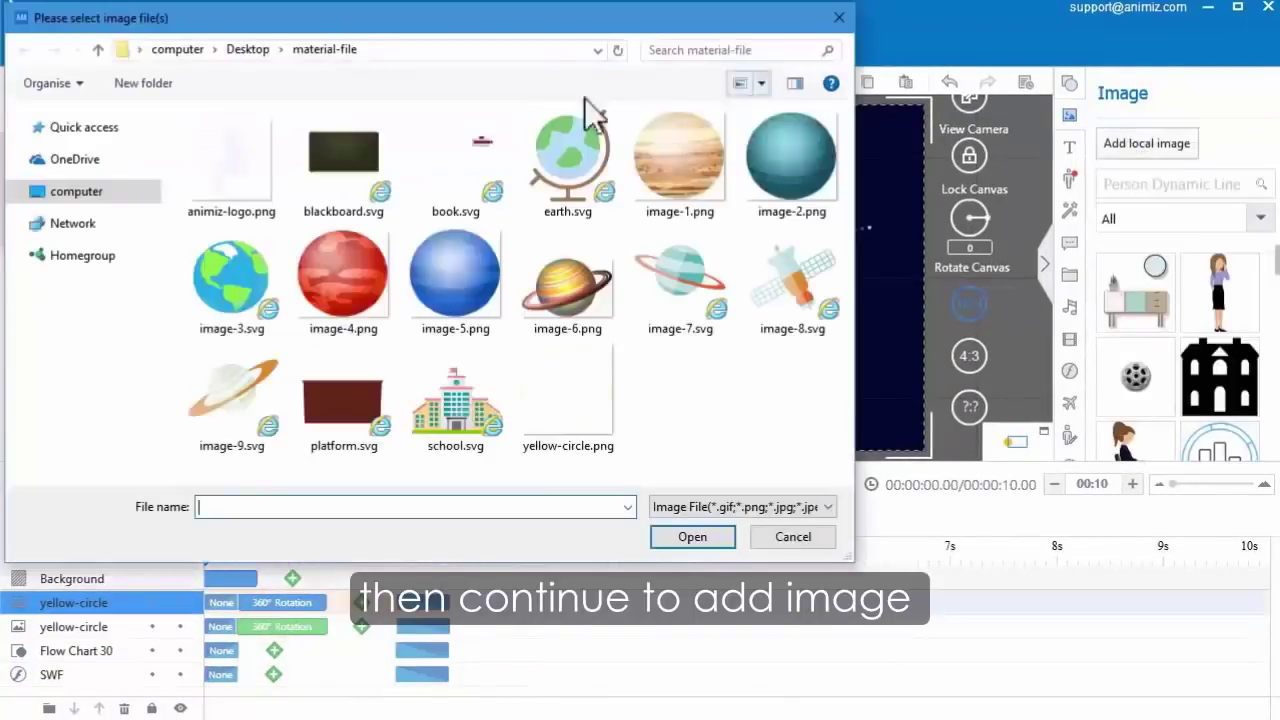
- Import the planet images image-1 to image-6 onto the canvas beside the sun
{"action": "left_click", "coordinate": [668, 177]}
{"action": "left_click", "coordinate": [690, 537]}
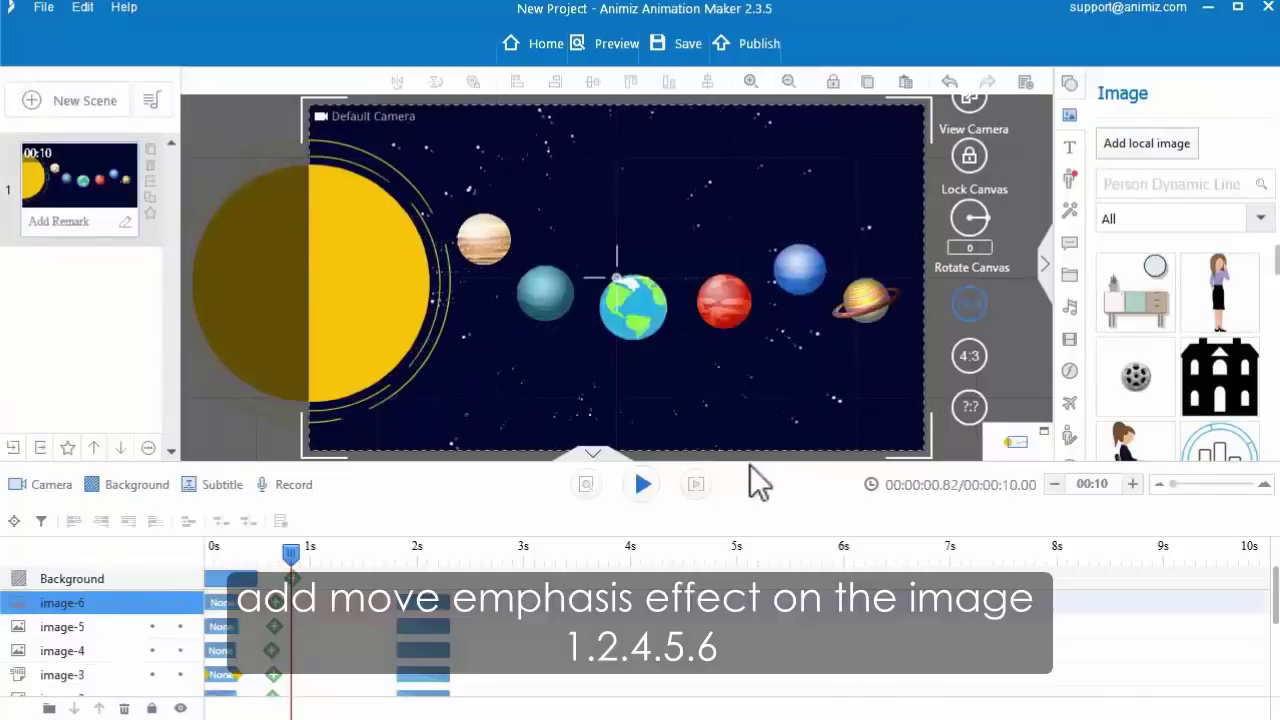
- Give image-1 a Move effect that carries the planet left into the sun
{"action": "left_click_drag", "start_coordinate": [751, 465], "coordinate": [746, 306]}
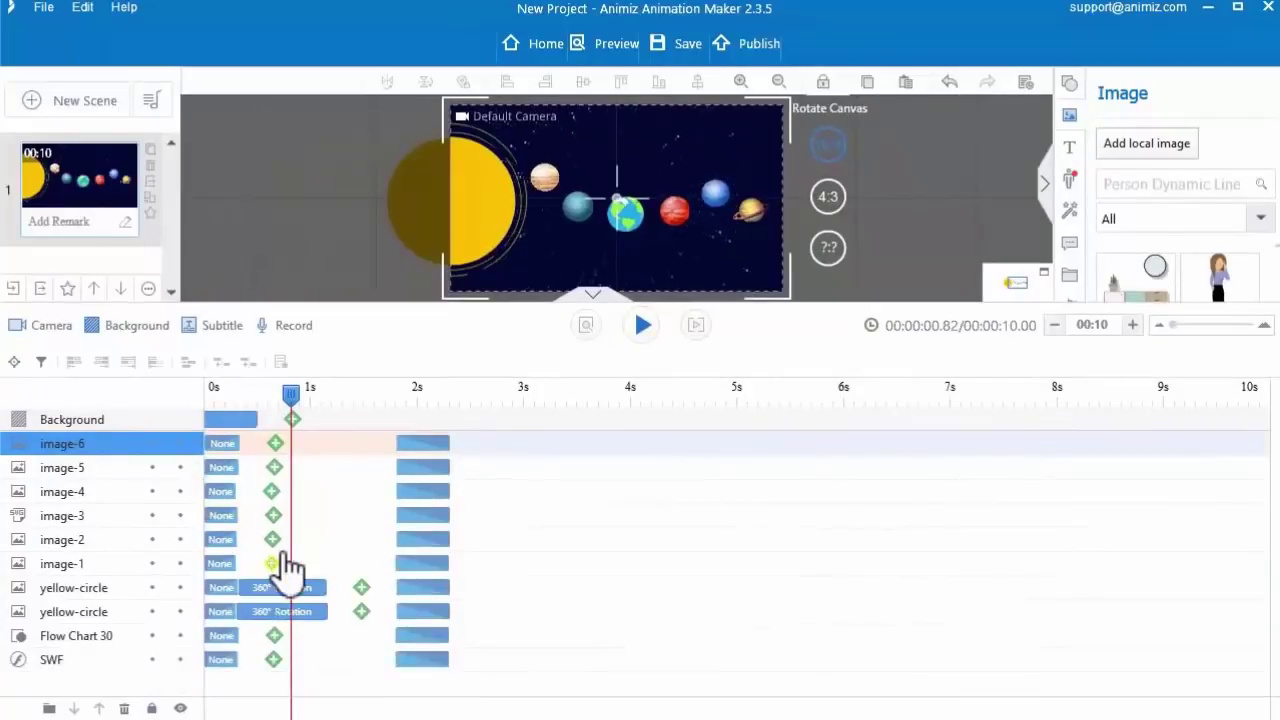
{"action": "left_click_drag", "start_coordinate": [918, 300], "coordinate": [918, 366]}
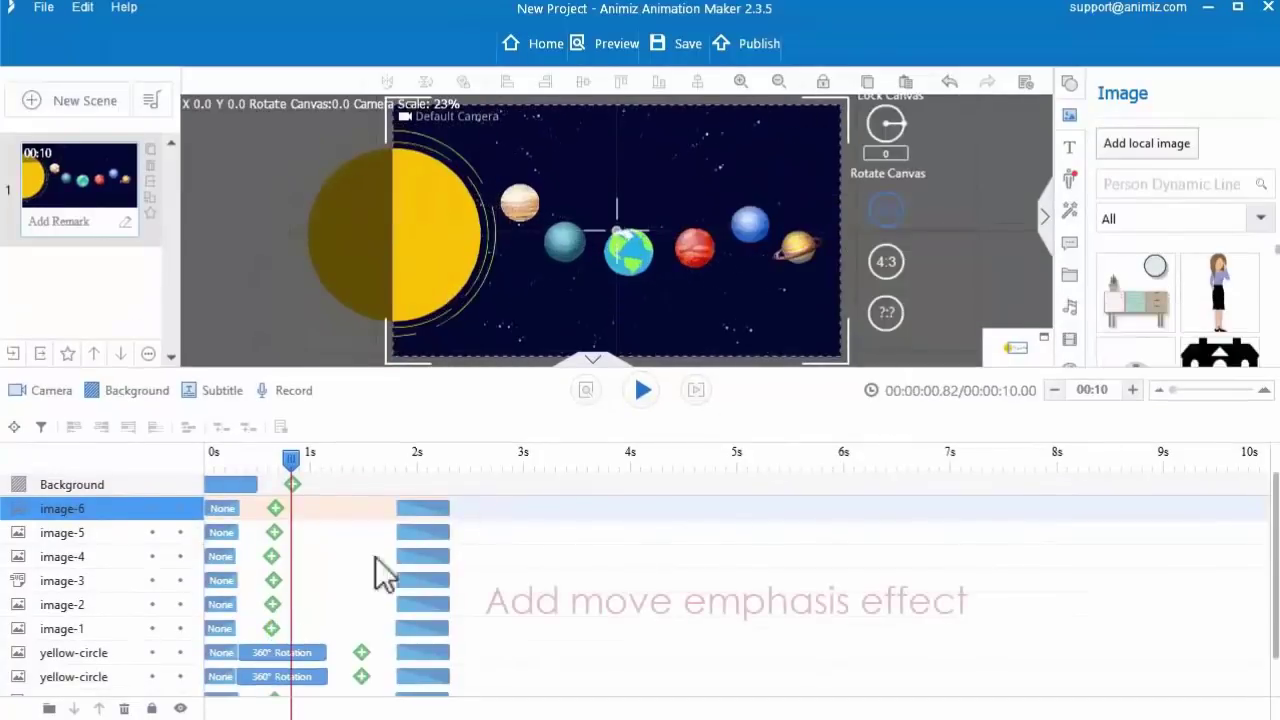
{"action": "double_click", "coordinate": [272, 630]}
{"action": "left_click", "coordinate": [118, 264]}
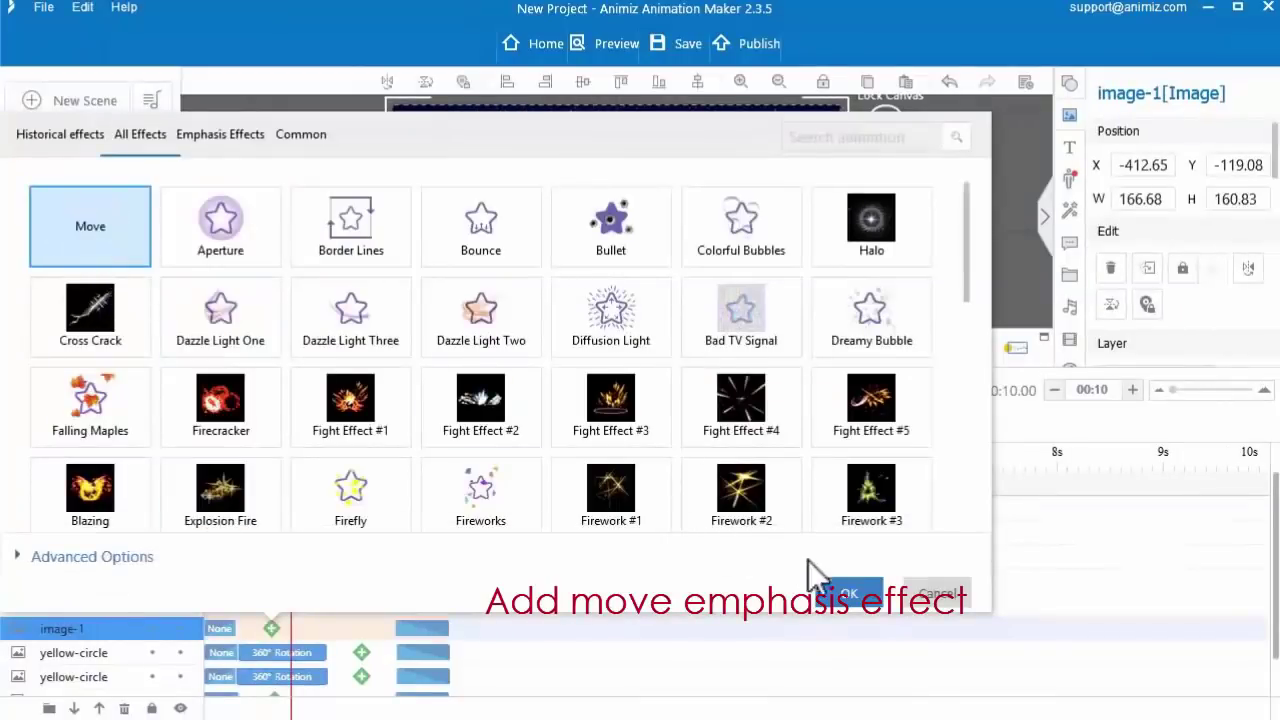
{"action": "left_click", "coordinate": [845, 594]}
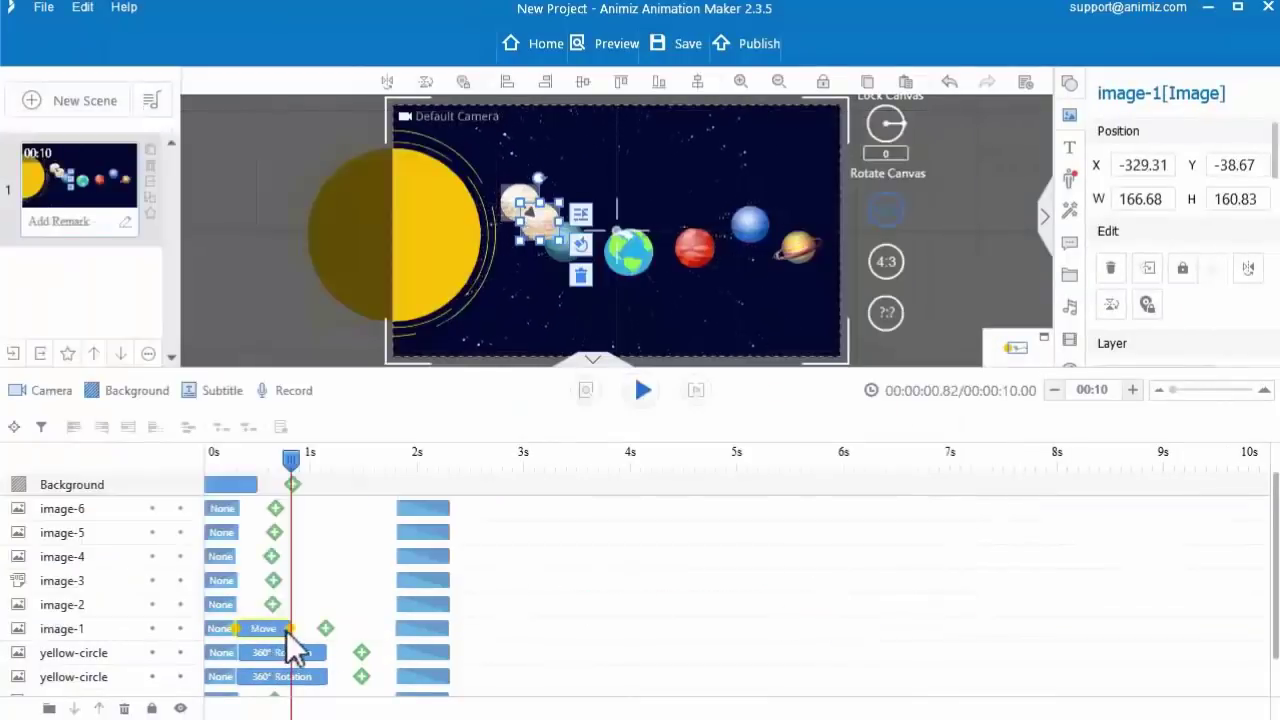
{"action": "left_click", "coordinate": [285, 630]}
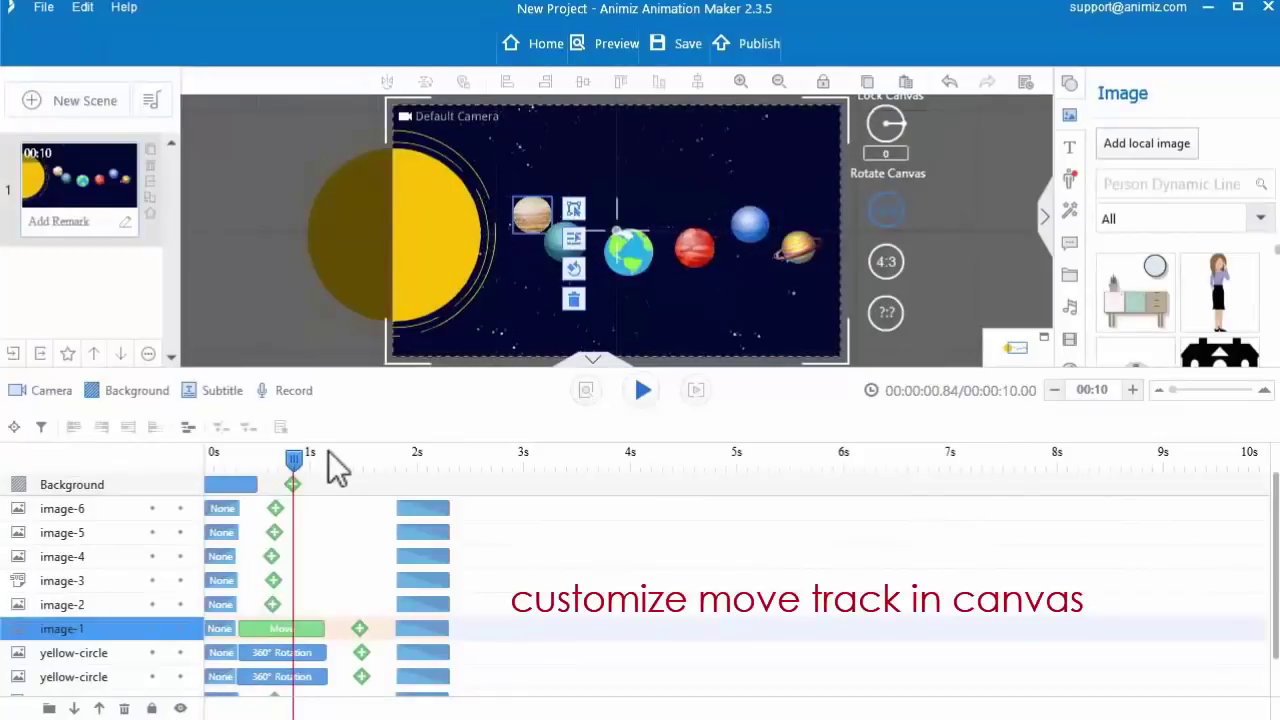
{"action": "left_click_drag", "start_coordinate": [295, 458], "coordinate": [337, 462]}
{"action": "left_click", "coordinate": [525, 210]}
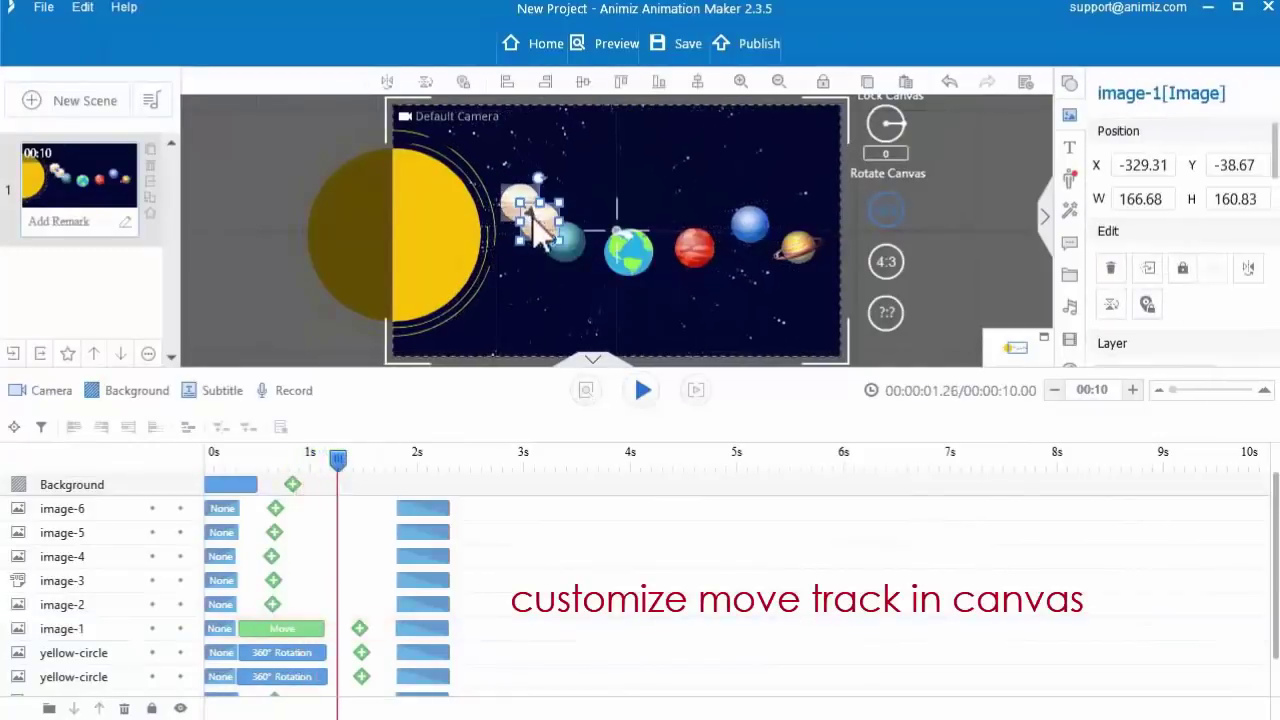
{"action": "left_click_drag", "start_coordinate": [547, 232], "coordinate": [357, 211]}
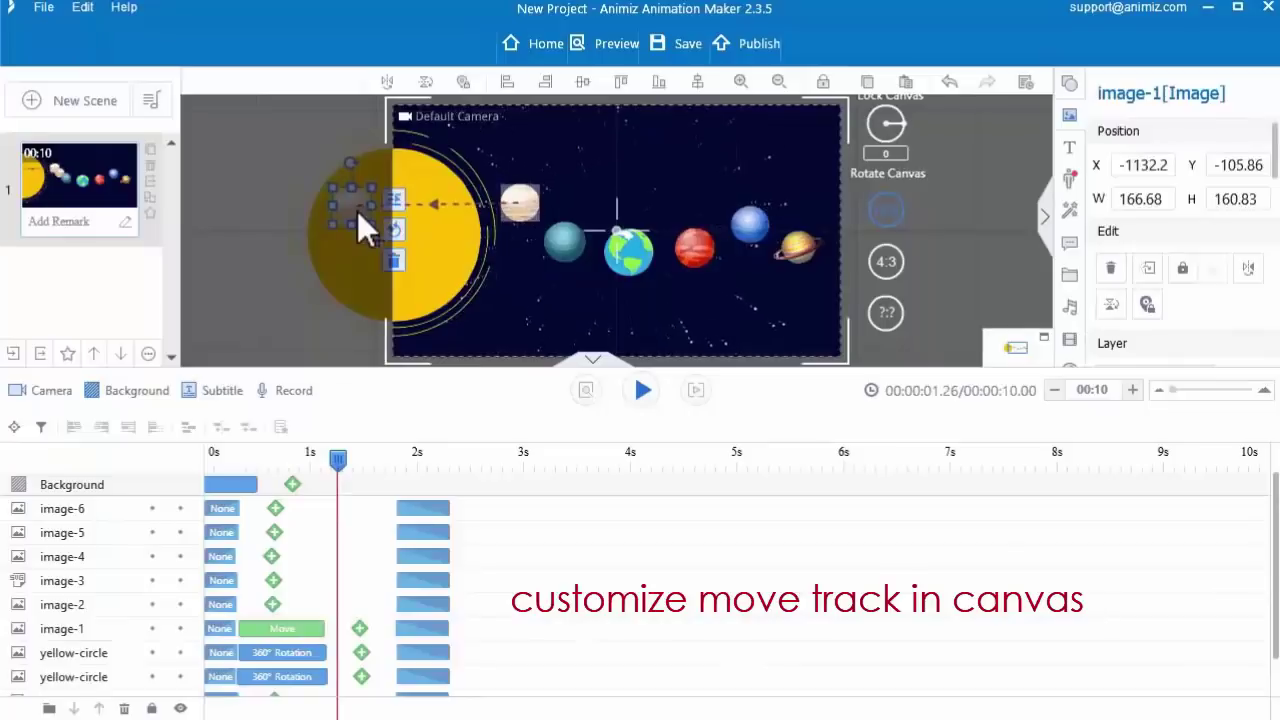
{"action": "left_click", "coordinate": [438, 270]}
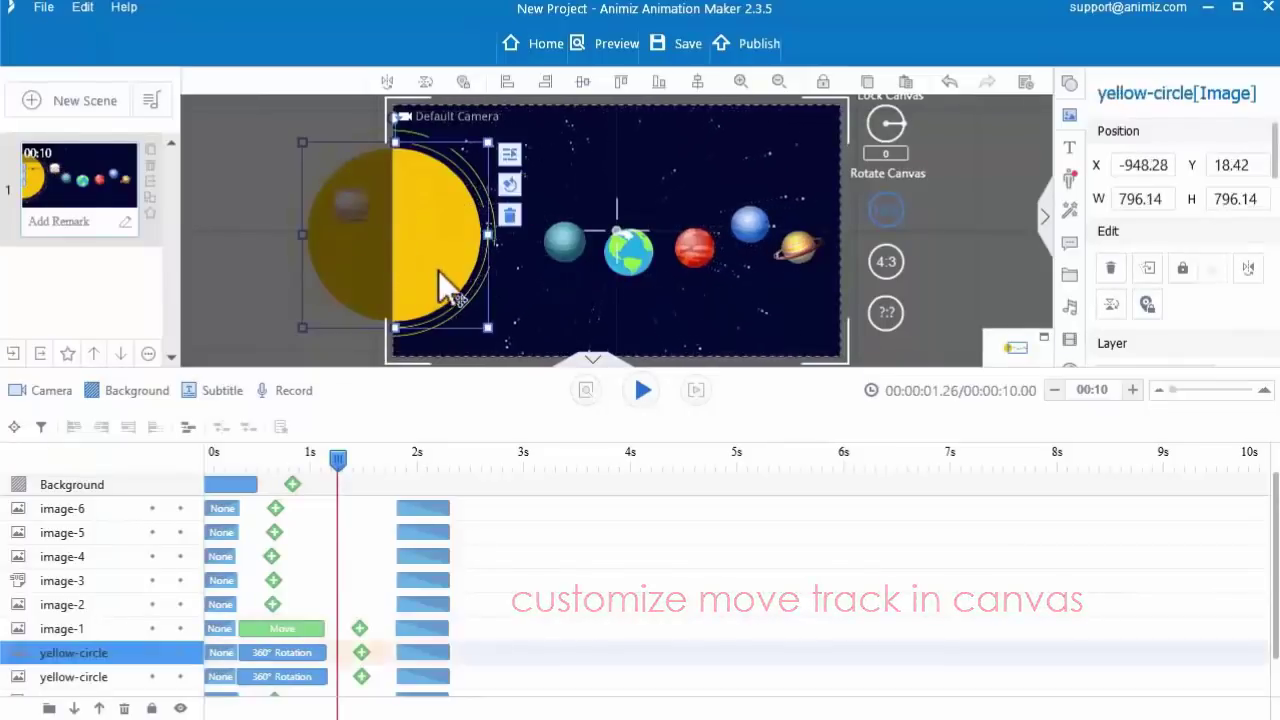
- Give the earth (image-3) a 360° Rotation effect, delaying its exit to about 5 seconds
{"action": "left_click", "coordinate": [275, 605]}
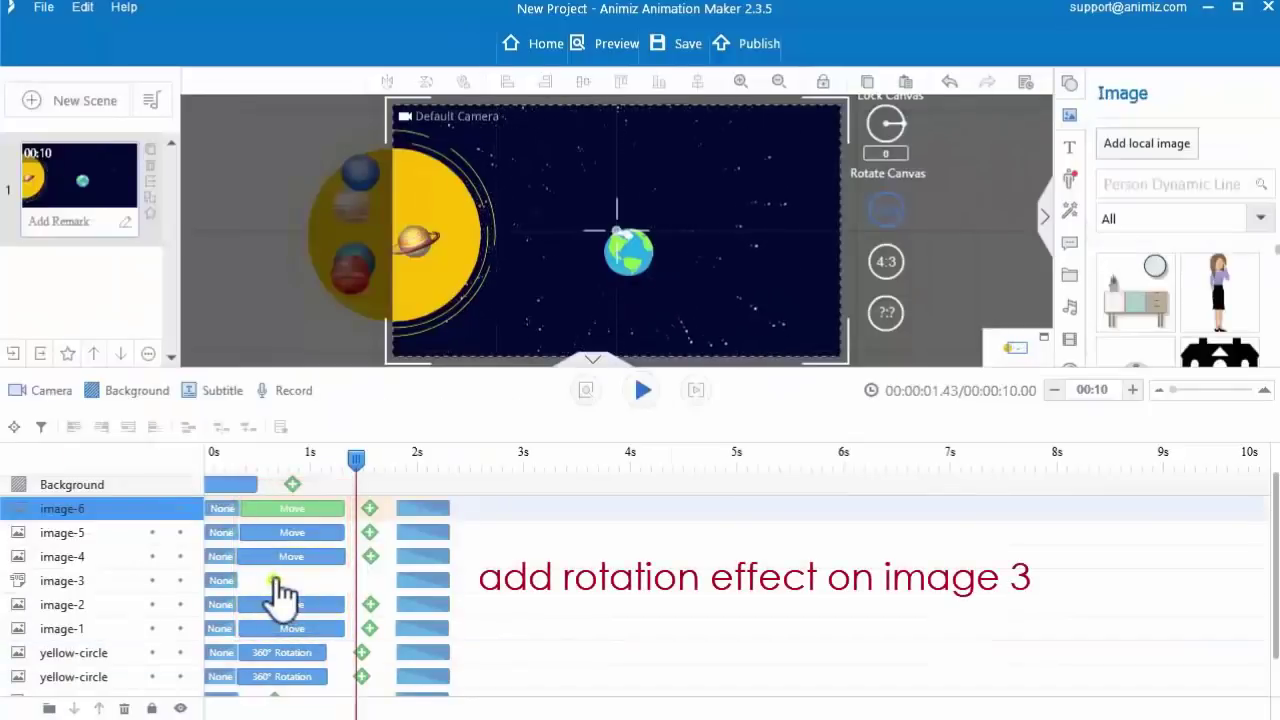
{"action": "left_click", "coordinate": [275, 582]}
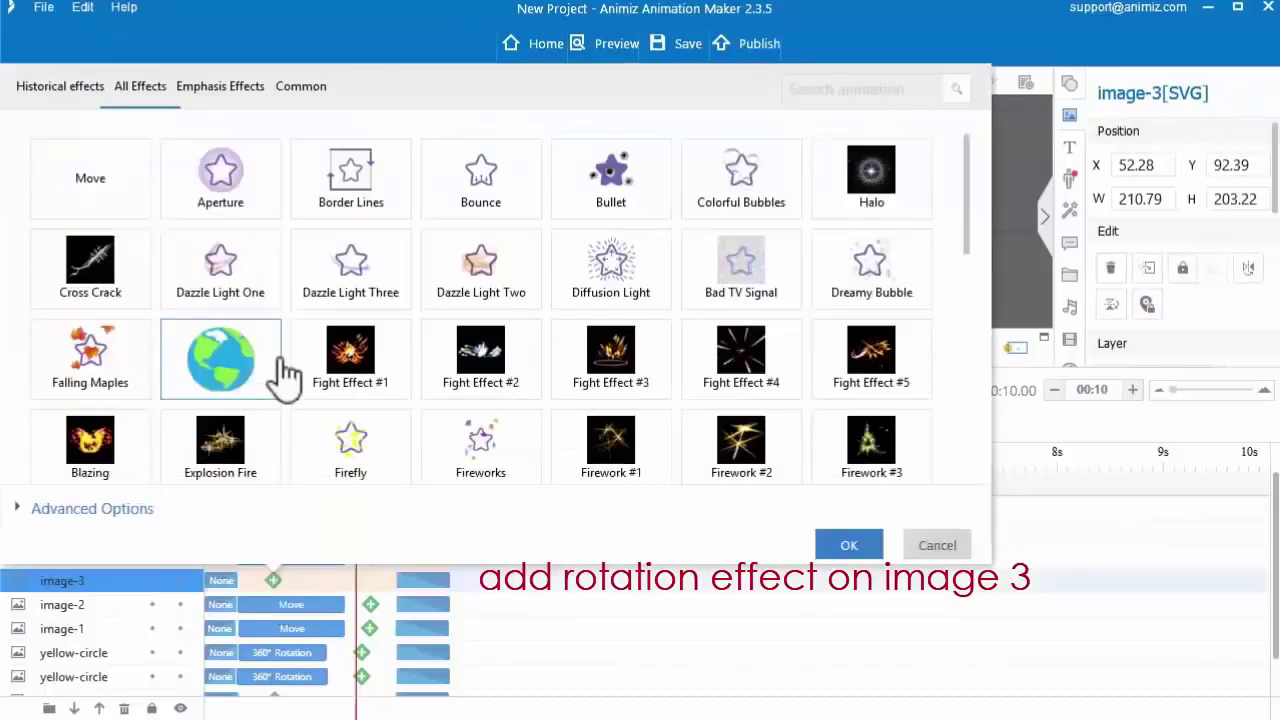
{"action": "scroll", "coordinate": [130, 437], "scroll_direction": "down", "scroll_amount": 10}
{"action": "left_click", "coordinate": [130, 437]}
{"action": "left_click", "coordinate": [848, 544]}
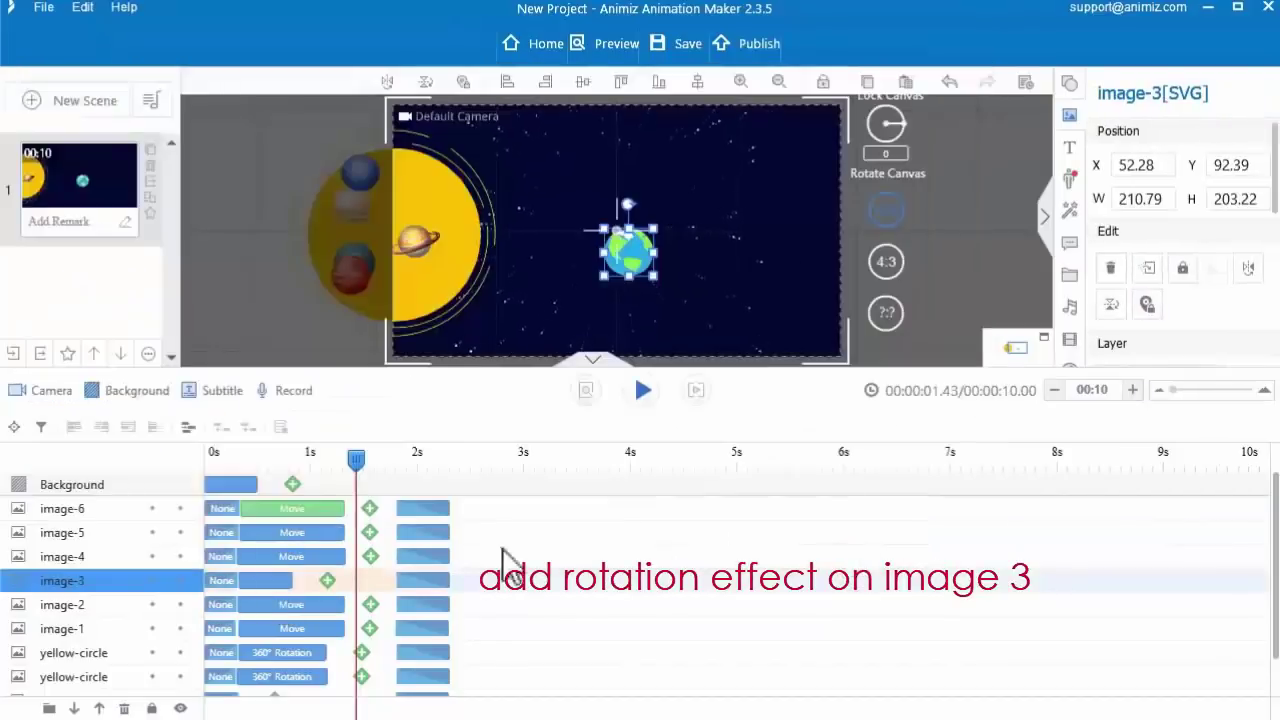
{"action": "left_click_drag", "start_coordinate": [420, 592], "coordinate": [780, 625]}
{"action": "left_click_drag", "start_coordinate": [400, 468], "coordinate": [378, 468]}
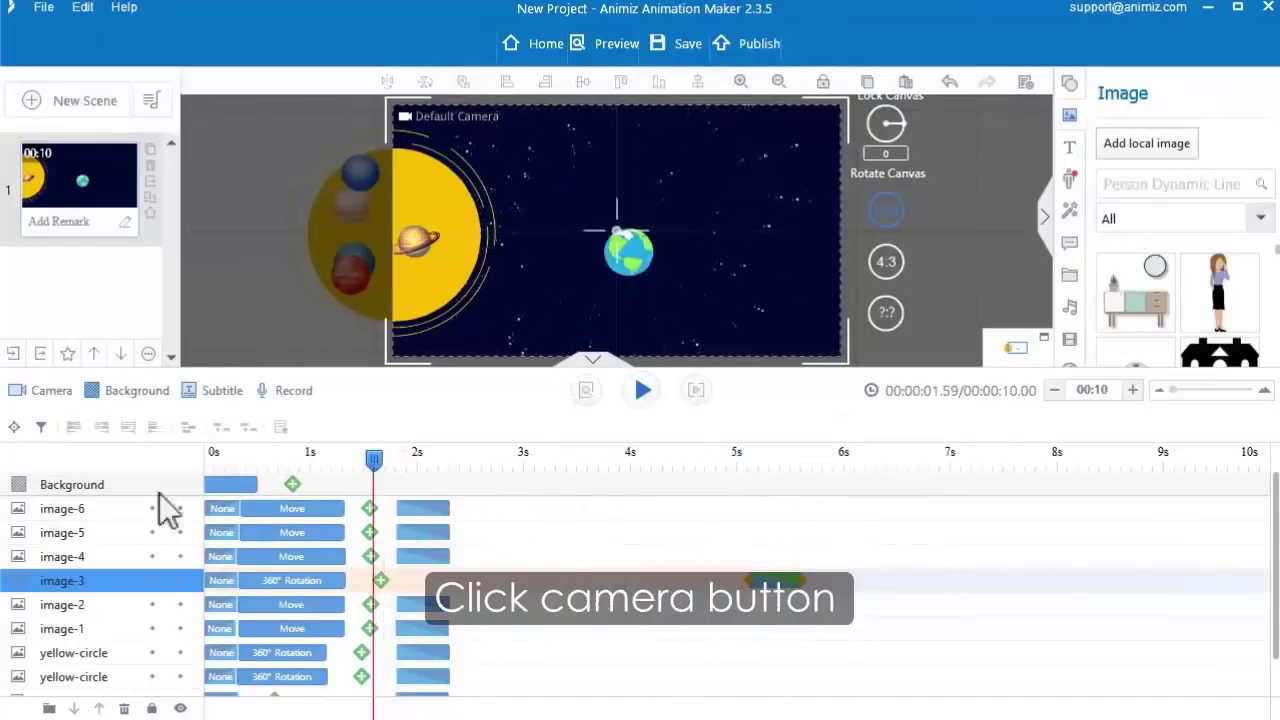
- End the default camera at 1.28 s and add Camera 1 from 1.6 s zoomed on the earth
{"action": "left_click", "coordinate": [42, 395]}
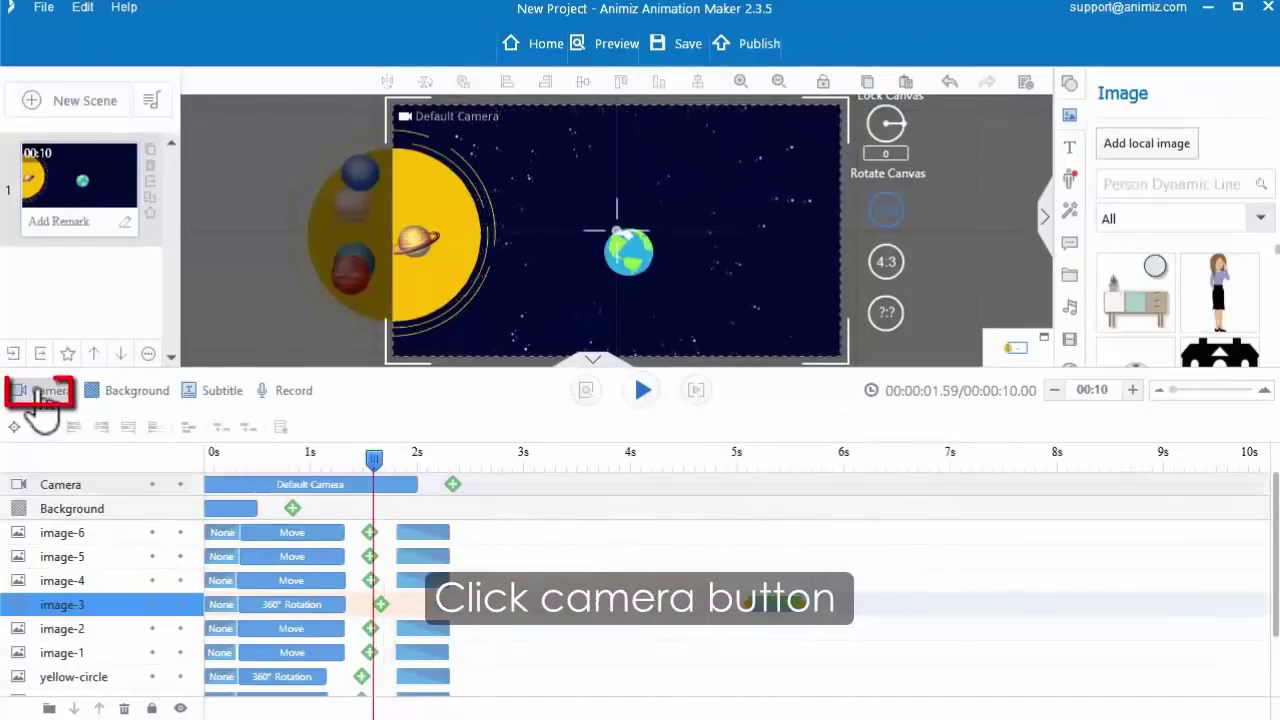
{"action": "left_click", "coordinate": [452, 486]}
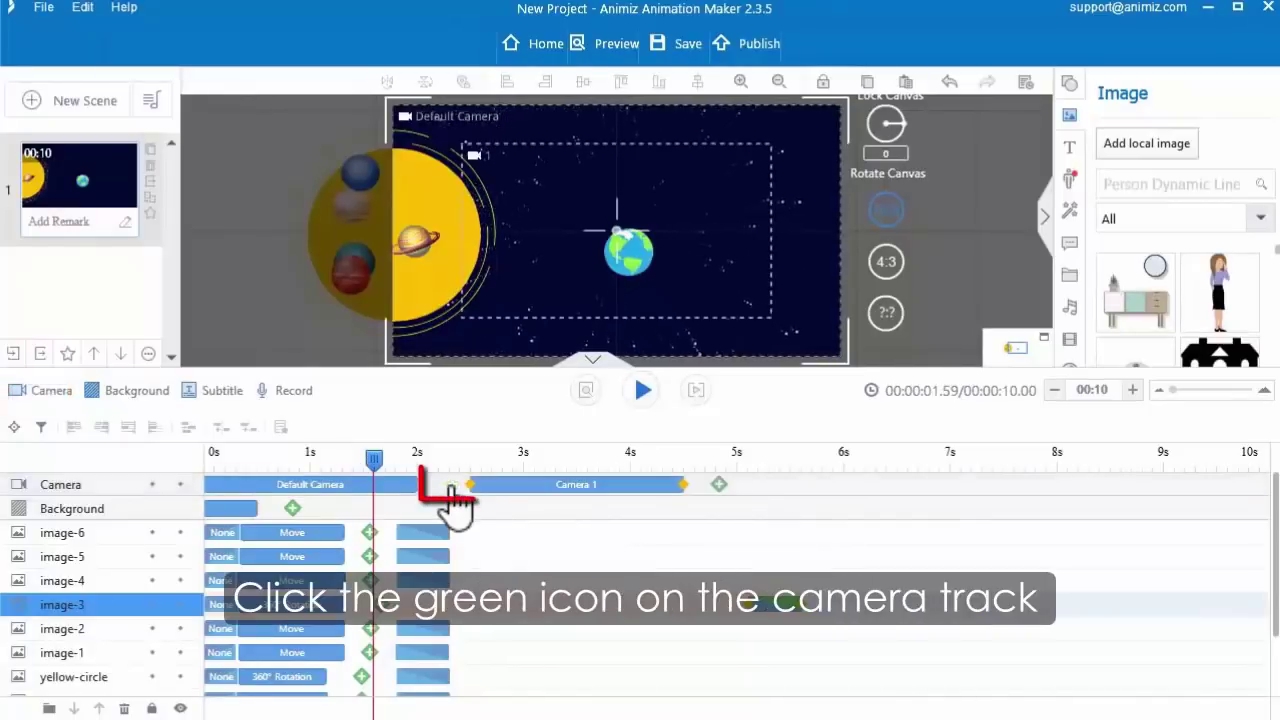
{"action": "left_click_drag", "start_coordinate": [420, 486], "coordinate": [336, 491]}
{"action": "left_click_drag", "start_coordinate": [527, 485], "coordinate": [415, 460]}
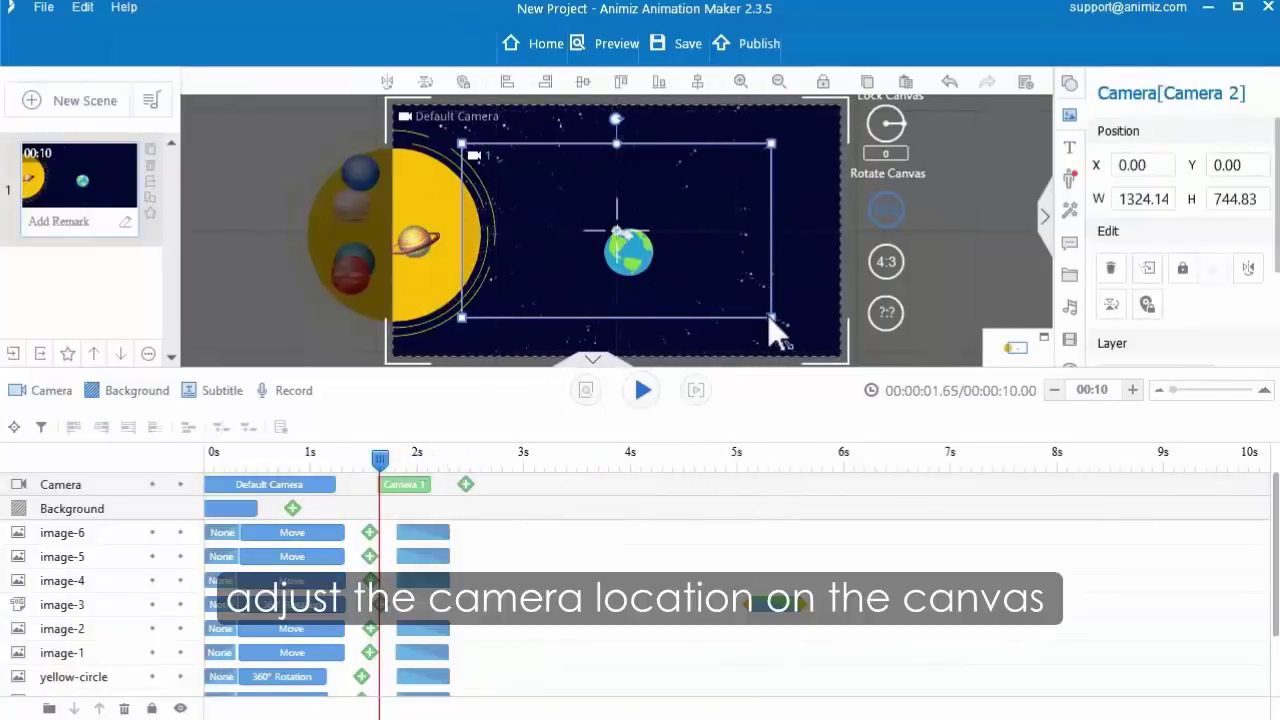
{"action": "left_click_drag", "start_coordinate": [770, 318], "coordinate": [674, 296]}
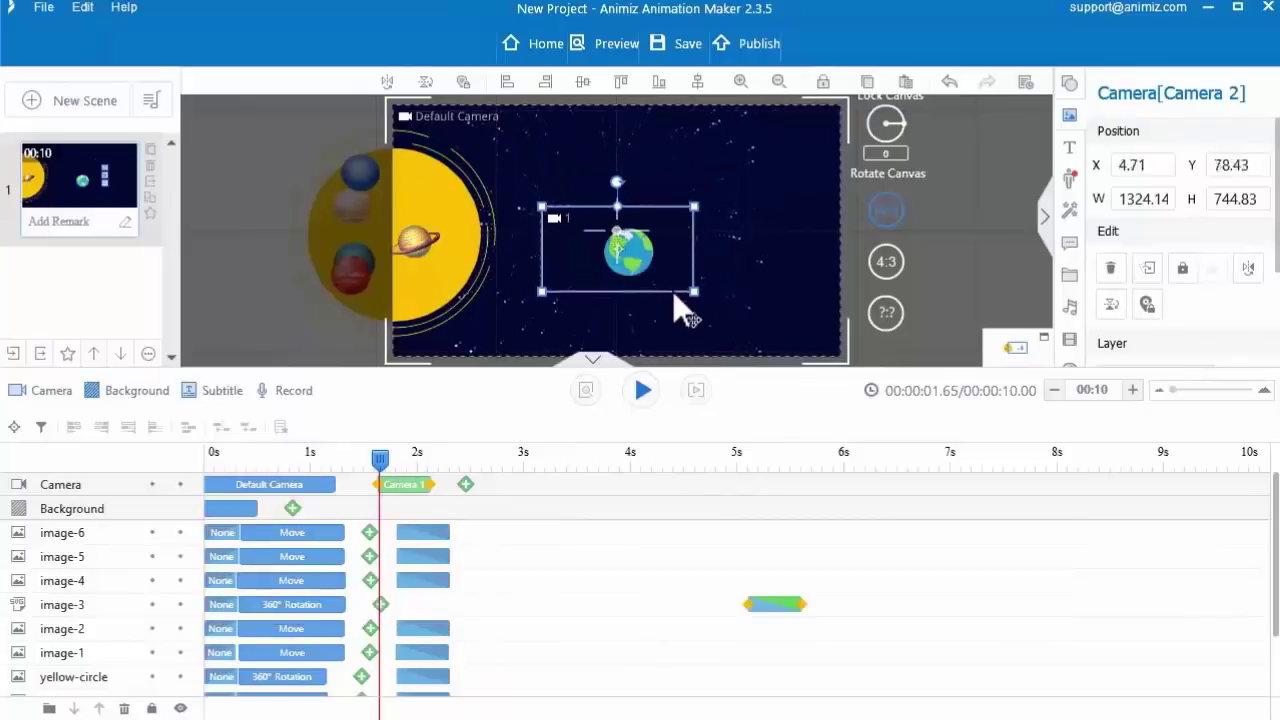
{"action": "left_click_drag", "start_coordinate": [388, 462], "coordinate": [482, 468]}
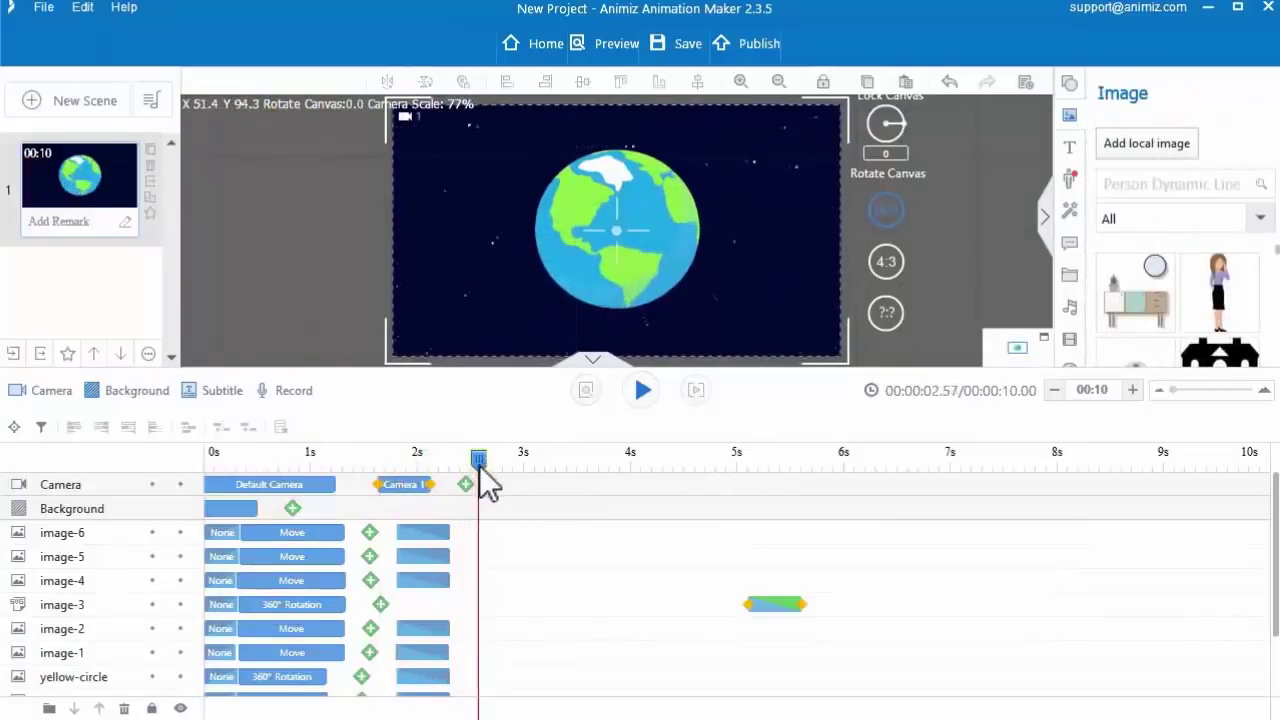
- Add a Search Light effect to the earth spanning about 2.17 s to 5 s
{"action": "left_click", "coordinate": [382, 605]}
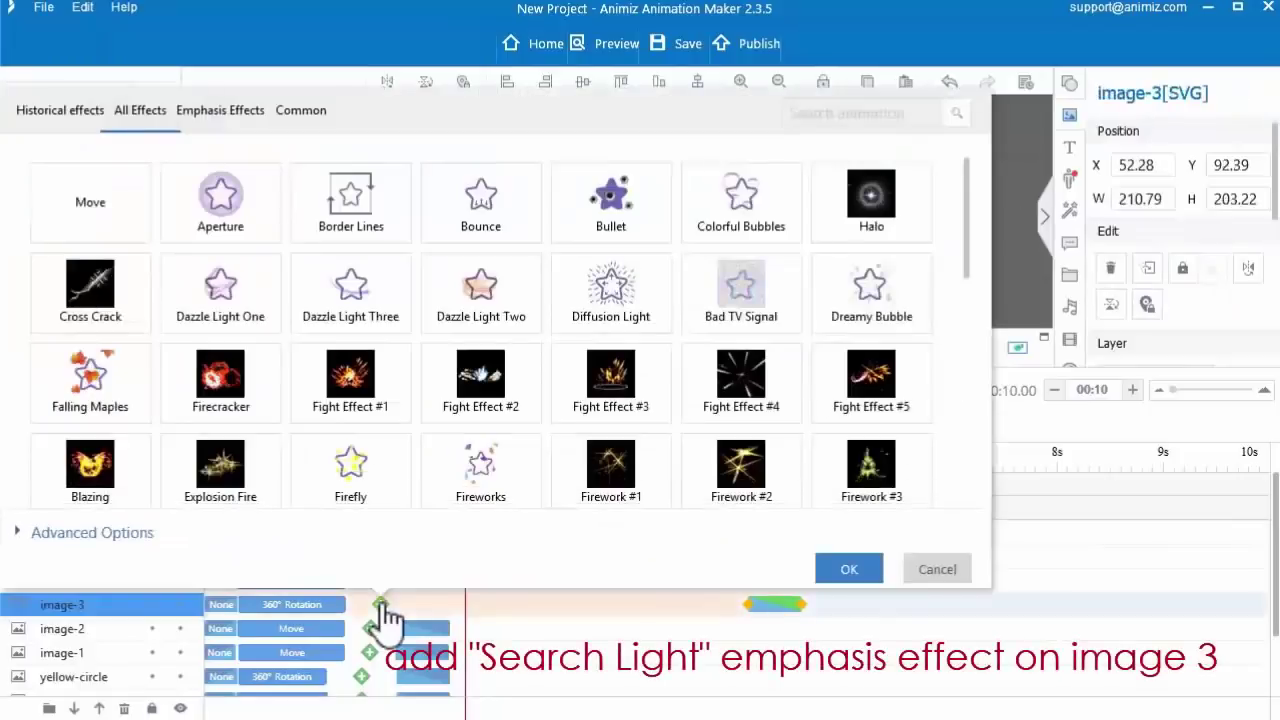
{"action": "scroll", "coordinate": [563, 402], "scroll_direction": "down", "scroll_amount": 4}
{"action": "scroll", "coordinate": [563, 405], "scroll_direction": "down", "scroll_amount": 4}
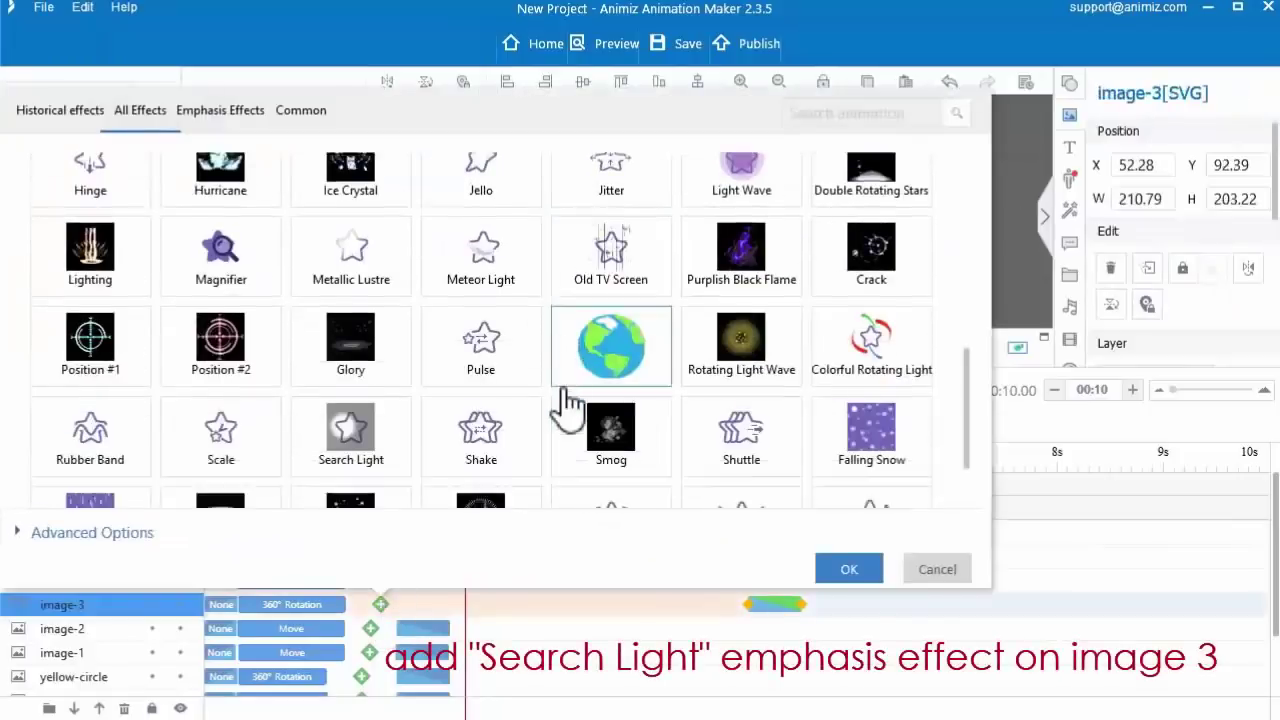
{"action": "left_click", "coordinate": [350, 291]}
{"action": "left_click", "coordinate": [849, 572]}
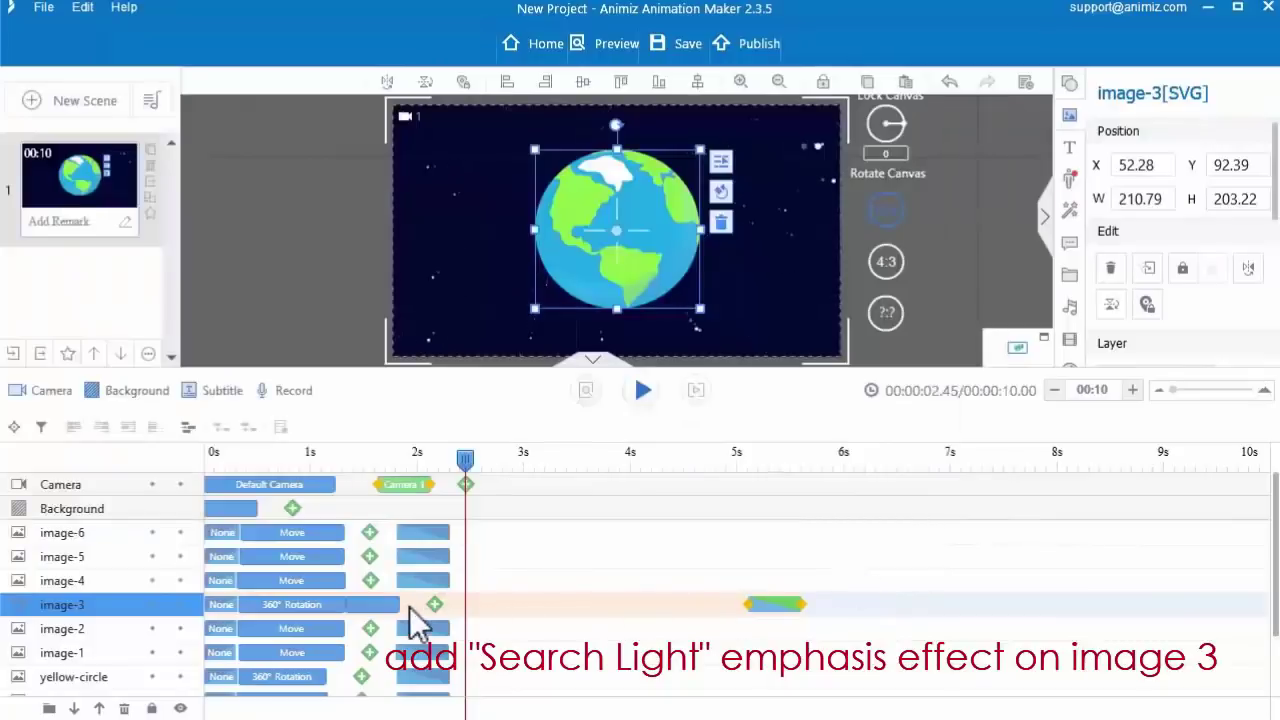
{"action": "left_click_drag", "start_coordinate": [392, 612], "coordinate": [736, 605]}
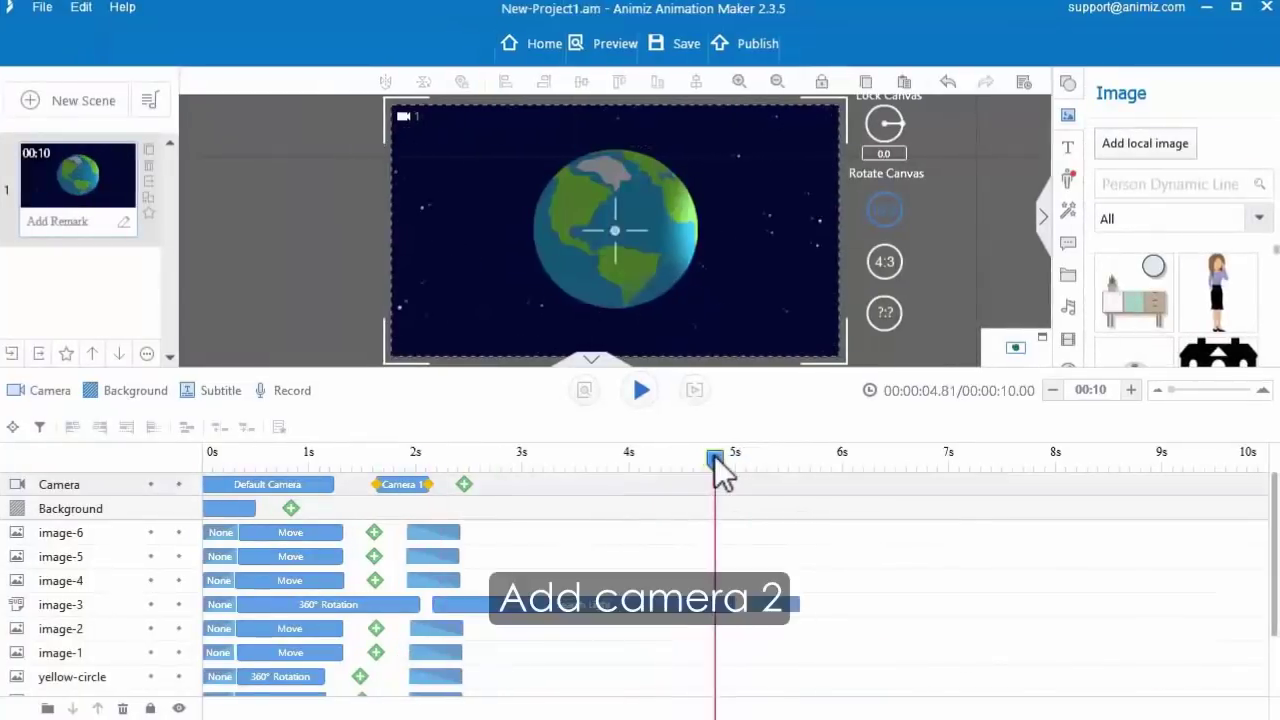
{"action": "left_click_drag", "start_coordinate": [716, 460], "coordinate": [735, 460]}
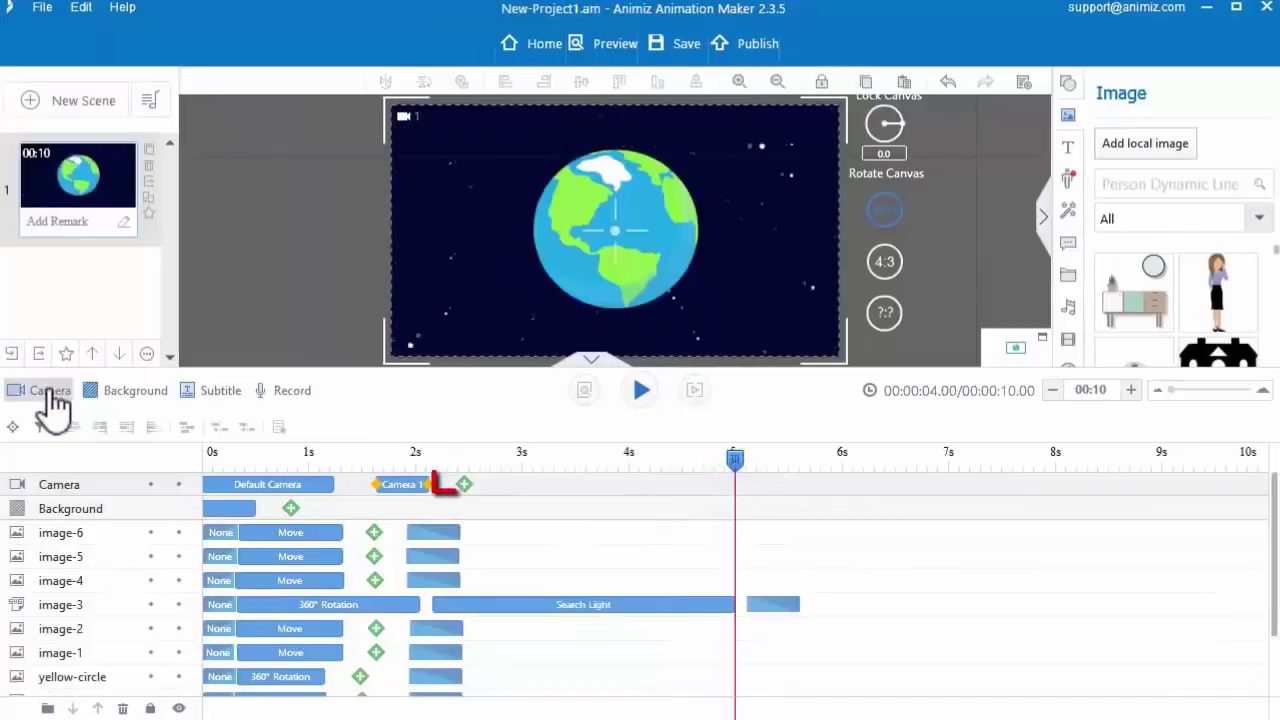
- Add a third camera move from about 5.1 to 5.5 s that zooms tightly on the globe
{"action": "left_click", "coordinate": [468, 486]}
{"action": "left_click_drag", "start_coordinate": [554, 490], "coordinate": [815, 503]}
{"action": "left_click_drag", "start_coordinate": [946, 484], "coordinate": [790, 484]}
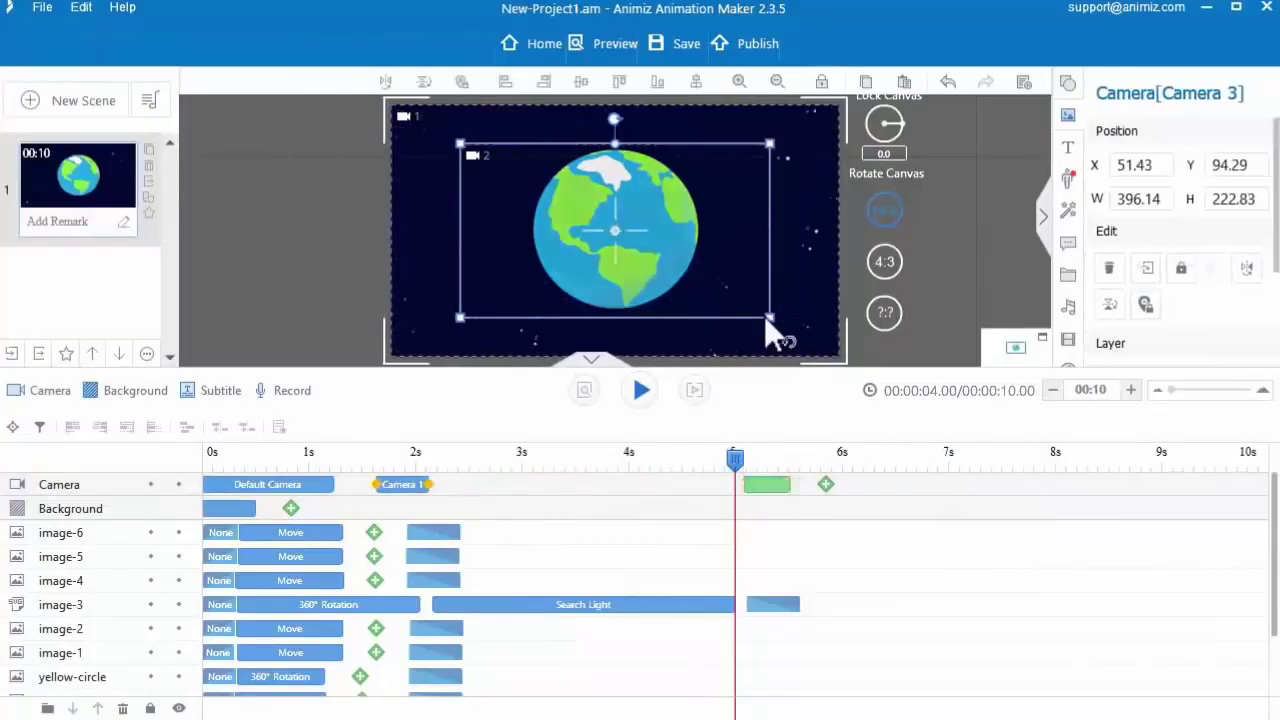
{"action": "left_click_drag", "start_coordinate": [769, 317], "coordinate": [712, 209]}
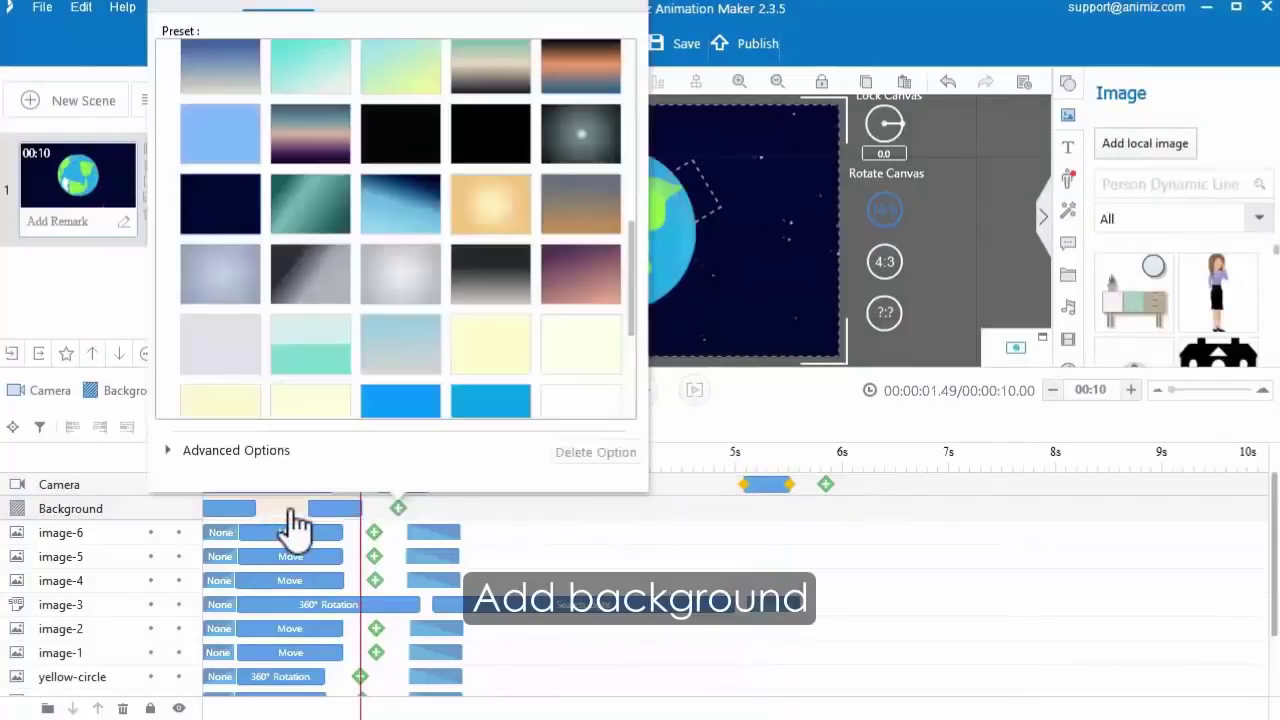
- Add a plain white background segment starting near 5.1 s, then preview the globe zoom
{"action": "double_click", "coordinate": [291, 512]}
{"action": "scroll", "coordinate": [509, 309], "scroll_direction": "down", "scroll_amount": 2}
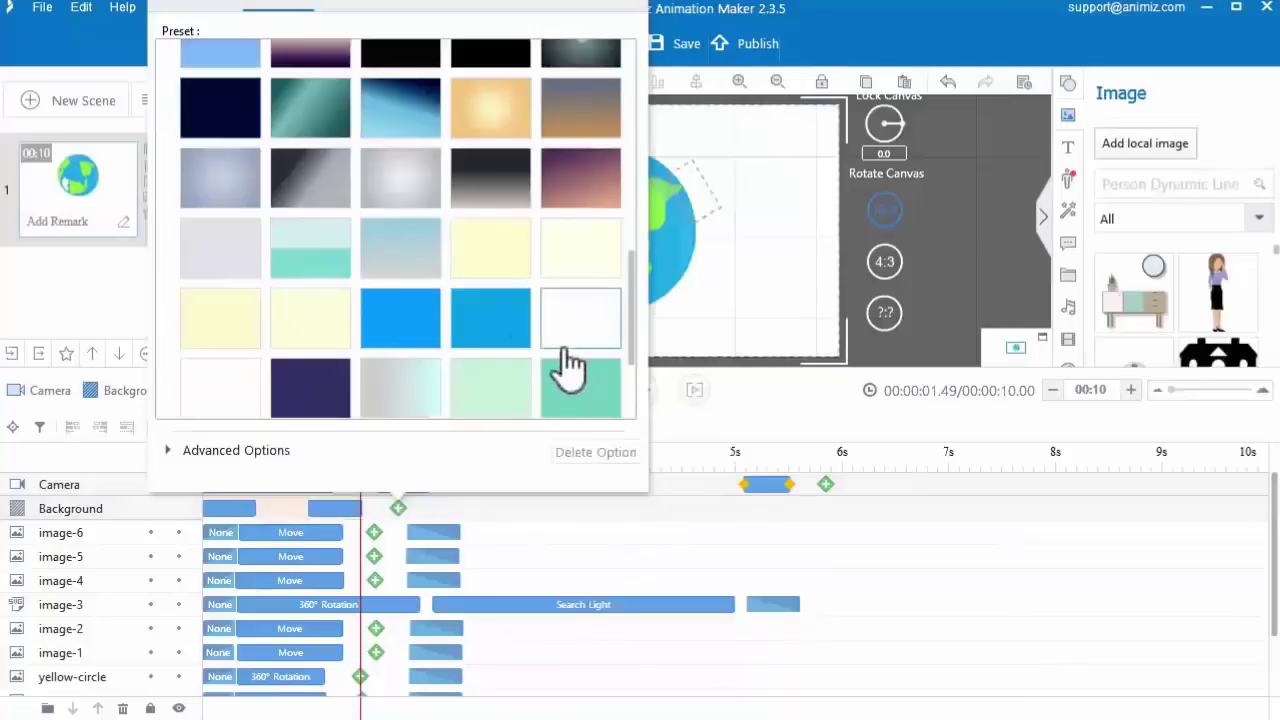
{"action": "scroll", "coordinate": [566, 366], "scroll_direction": "down", "scroll_amount": 3}
{"action": "left_click", "coordinate": [610, 539]}
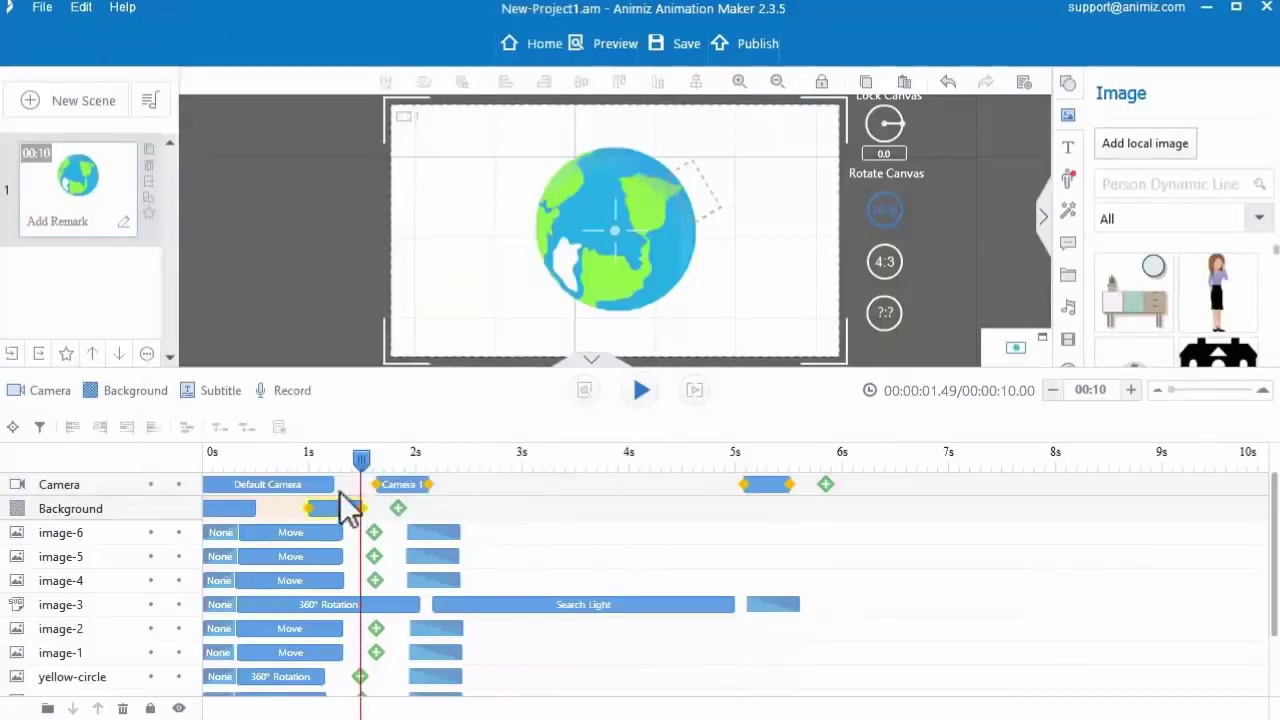
{"action": "left_click_drag", "start_coordinate": [343, 508], "coordinate": [789, 508]}
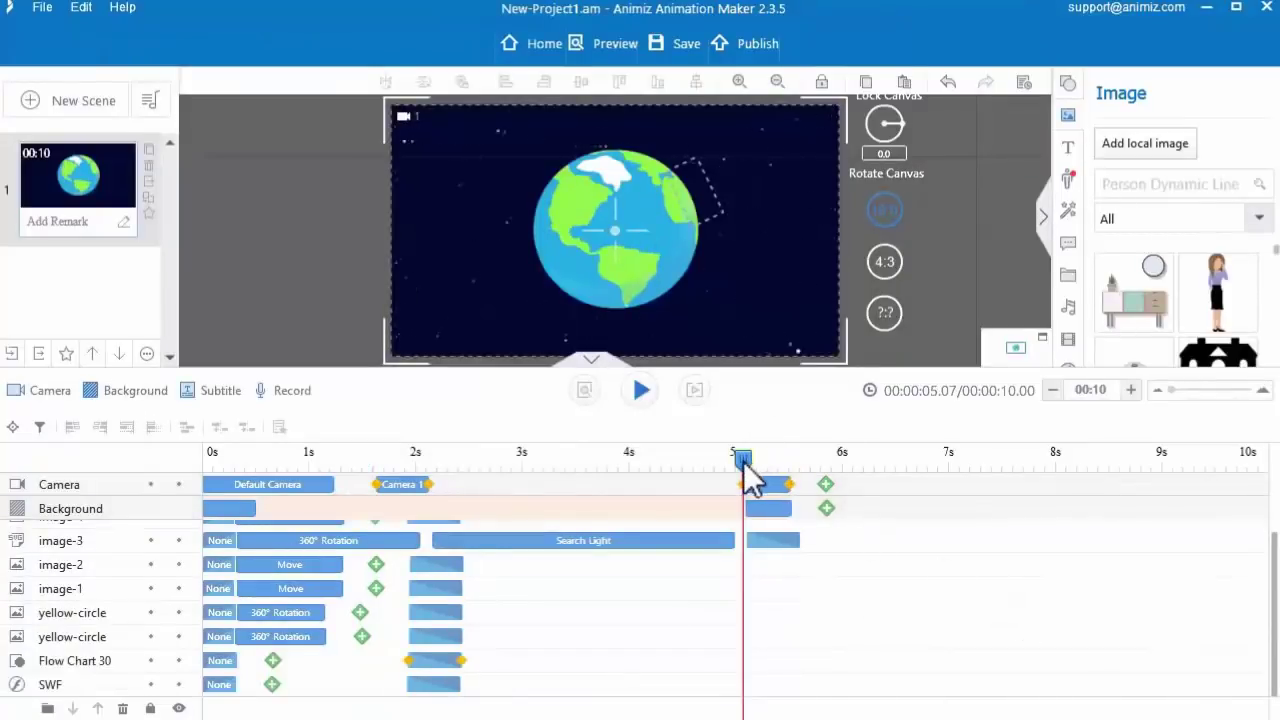
{"action": "left_click_drag", "start_coordinate": [745, 463], "coordinate": [808, 466]}
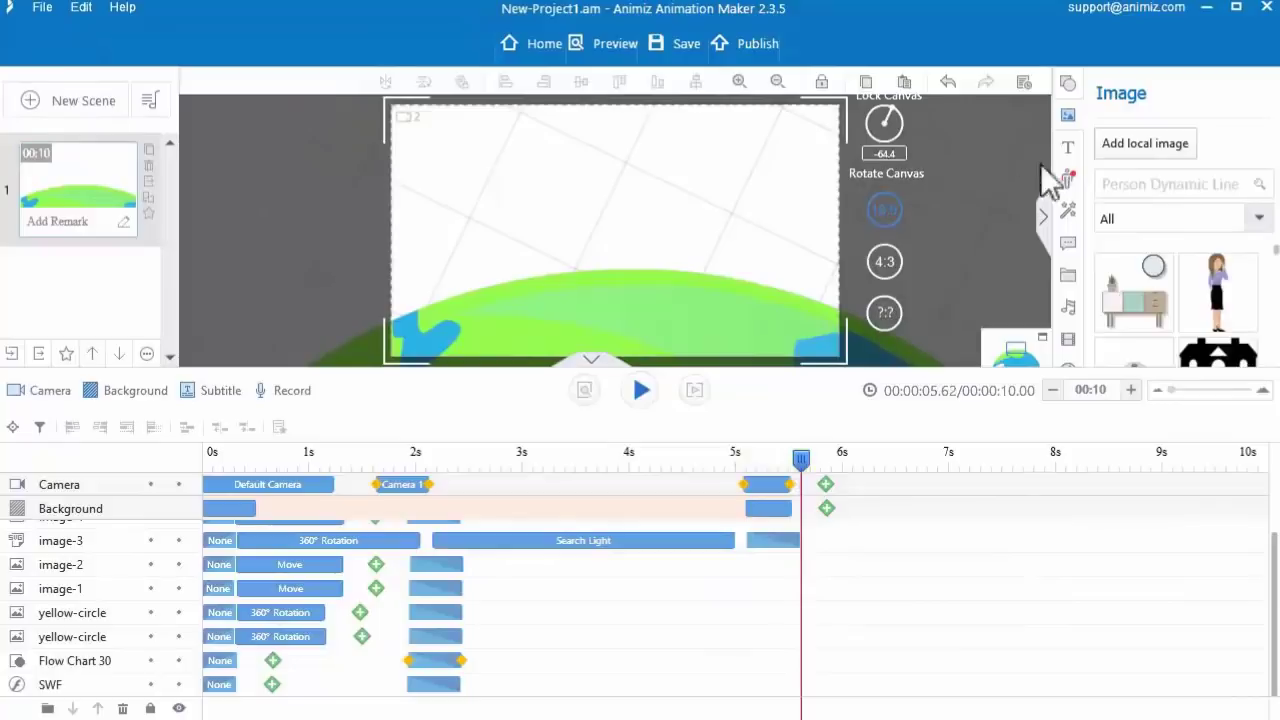
- Add the school building image and delay its entrance to about 6 seconds
{"action": "left_click", "coordinate": [1143, 148]}
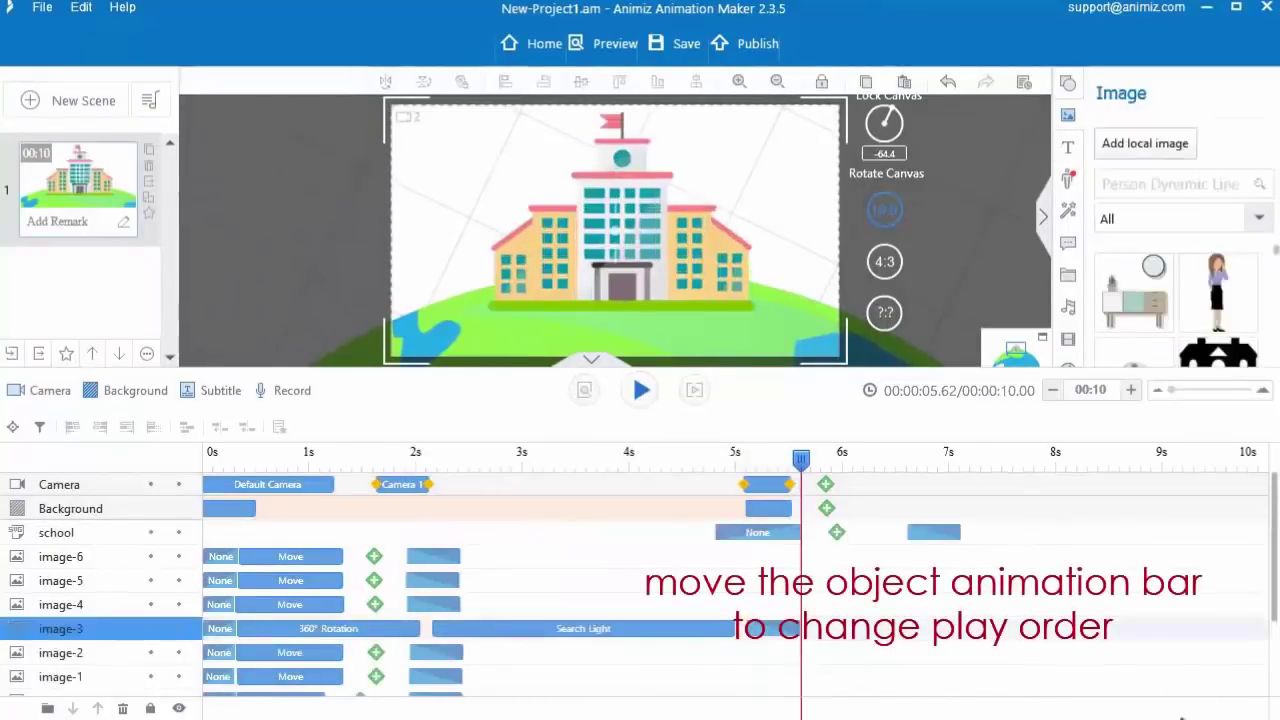
{"action": "left_click_drag", "start_coordinate": [770, 555], "coordinate": [849, 560]}
{"action": "left_click", "coordinate": [845, 462]}
{"action": "left_click_drag", "start_coordinate": [844, 468], "coordinate": [848, 462]}
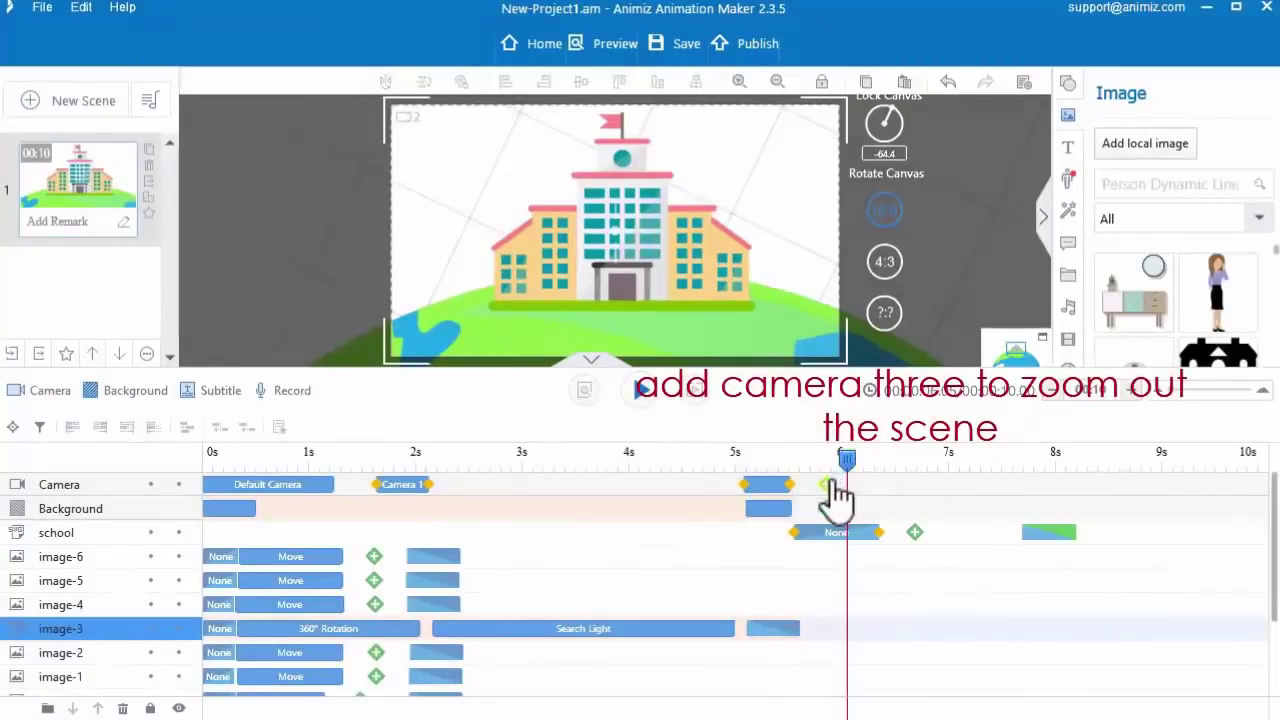
- Add a shortened camera move just after 6 s that frames the school building
{"action": "left_click", "coordinate": [828, 486]}
{"action": "left_click_drag", "start_coordinate": [721, 143], "coordinate": [694, 110]}
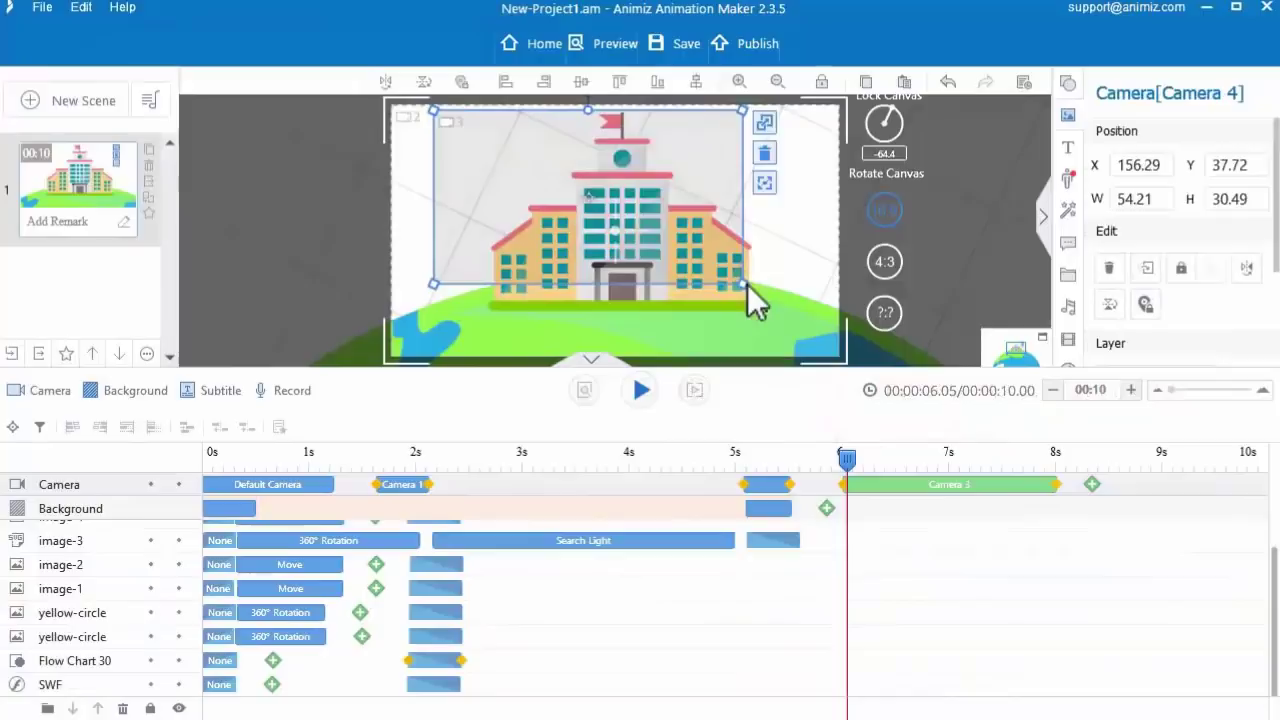
{"action": "left_click_drag", "start_coordinate": [746, 281], "coordinate": [778, 314]}
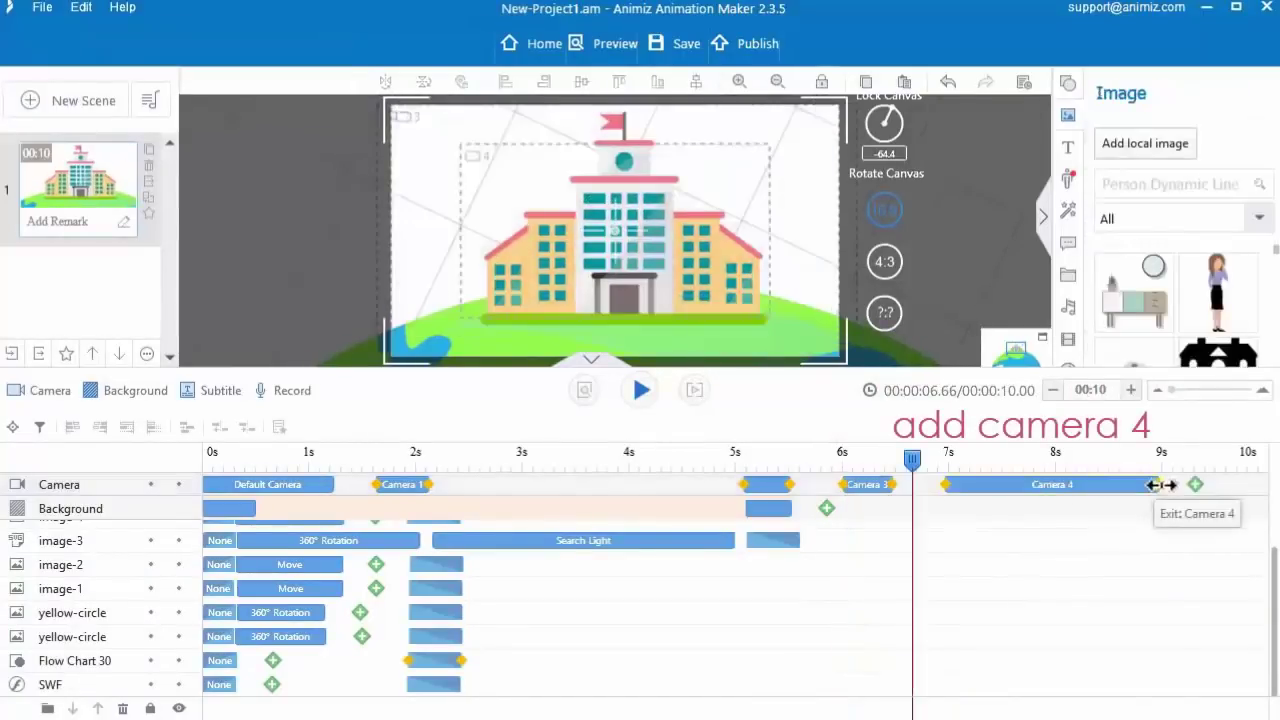
{"action": "left_click_drag", "start_coordinate": [1121, 485], "coordinate": [962, 485]}
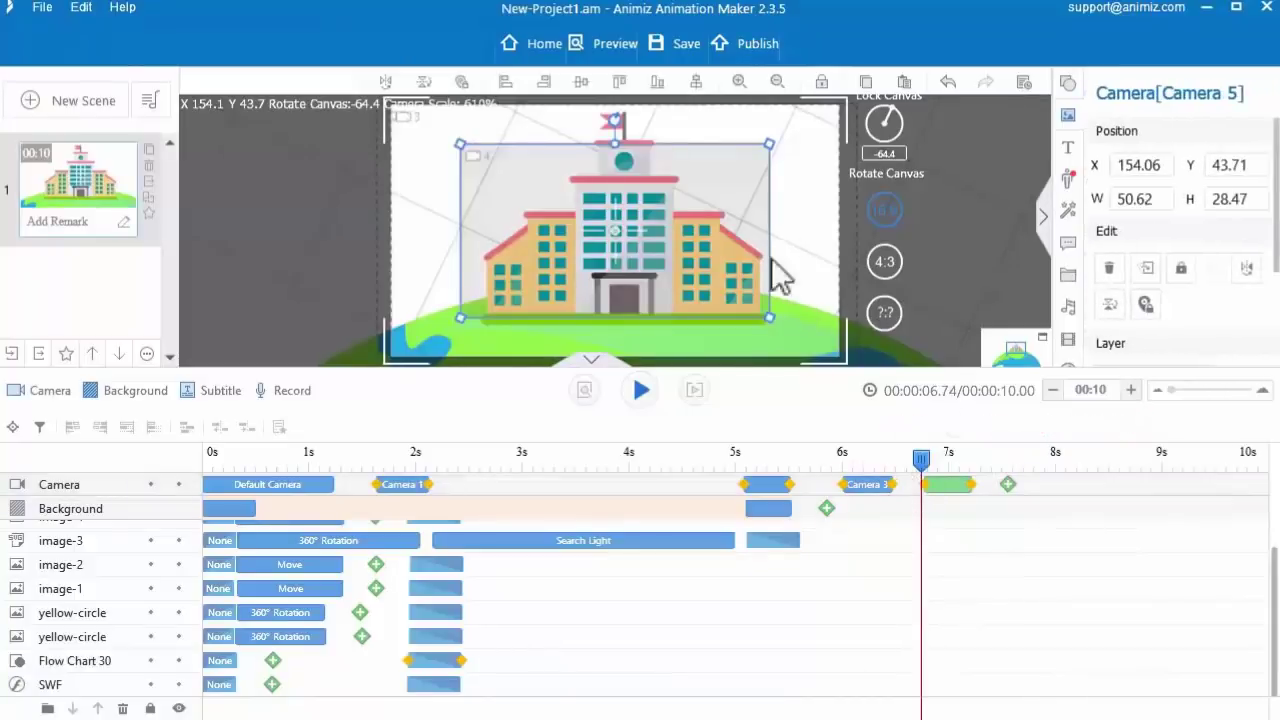
{"action": "left_click", "coordinate": [769, 316]}
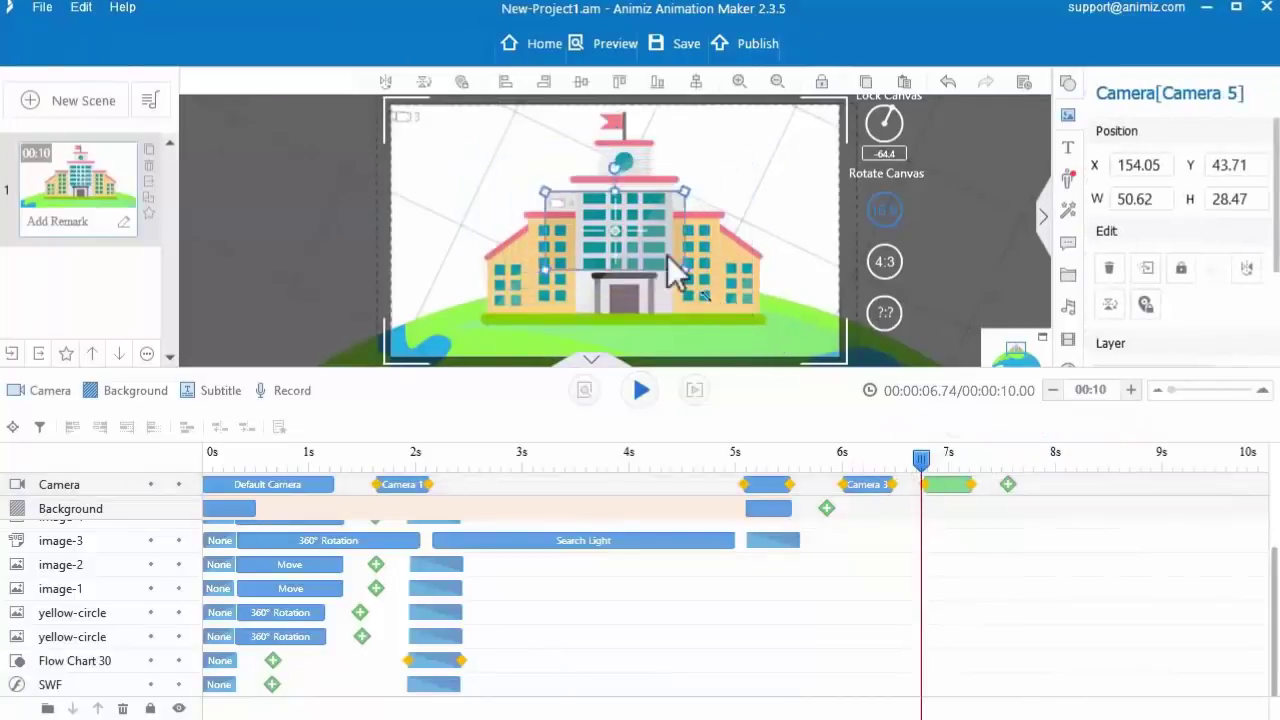
- Lengthen the scene duration one second at a time toward 00:19
{"action": "left_click", "coordinate": [977, 465]}
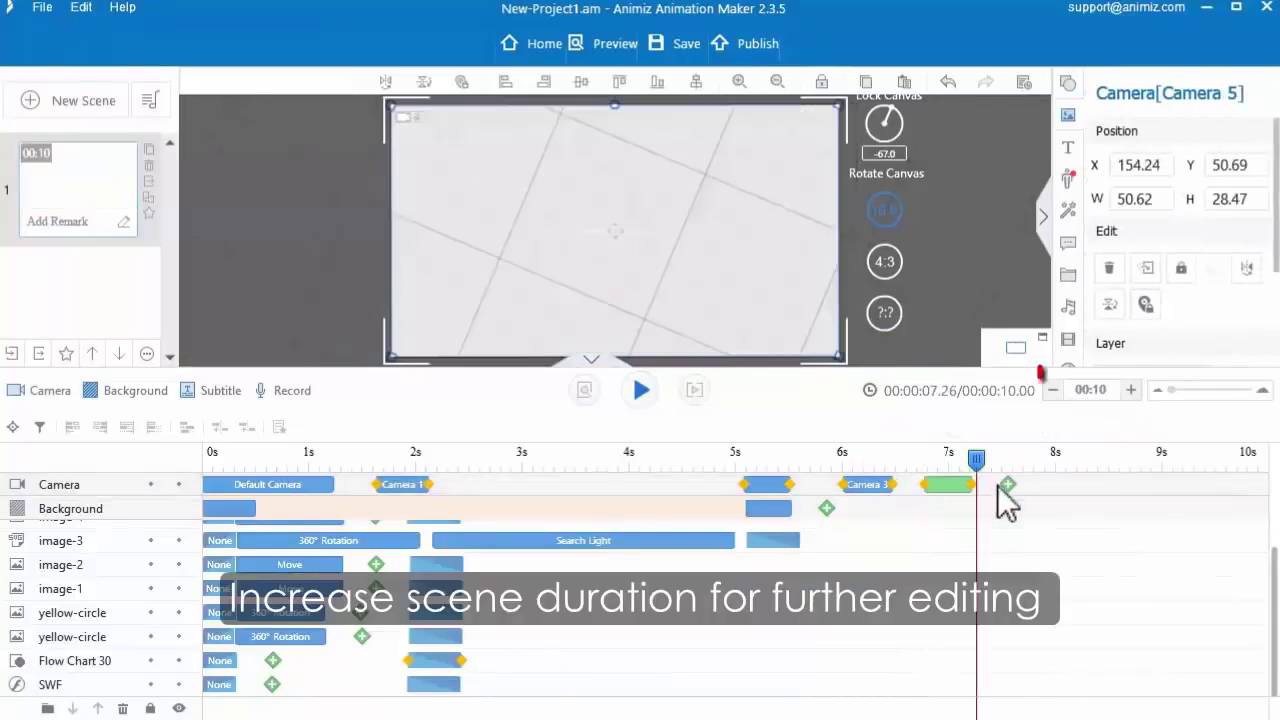
{"action": "left_click", "coordinate": [1010, 545]}
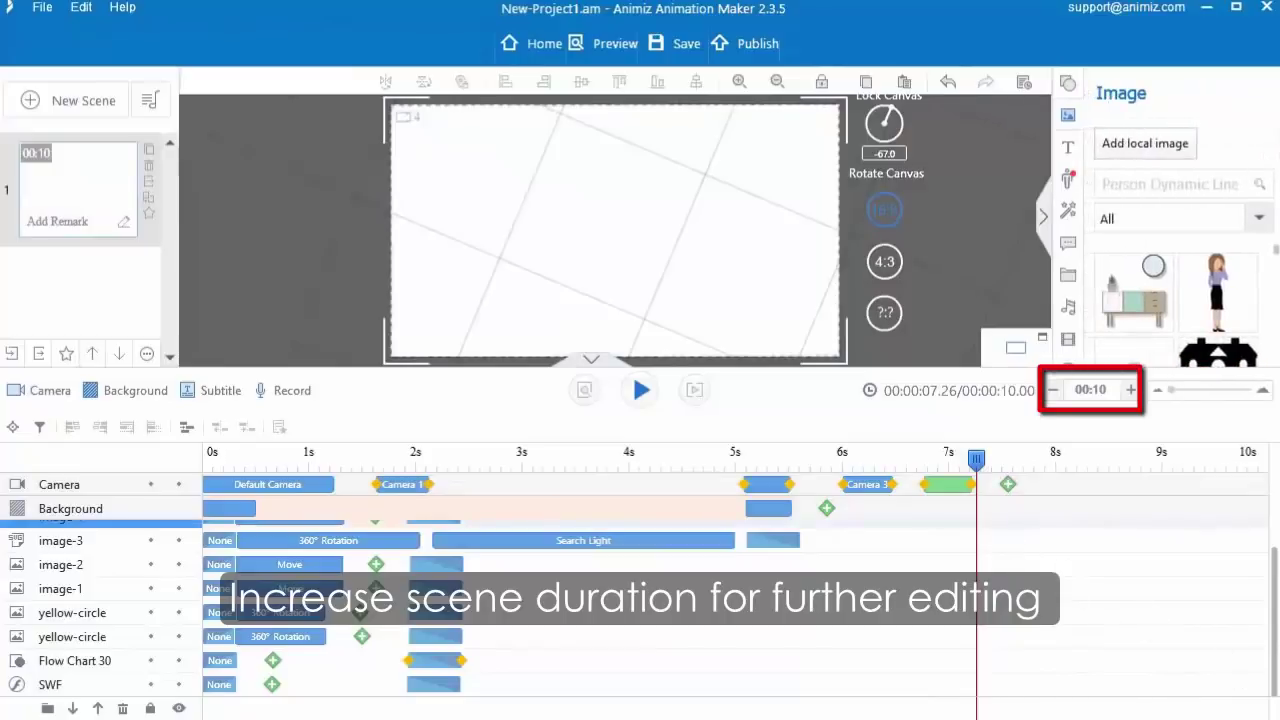
{"action": "left_click", "coordinate": [1133, 392]}
{"action": "left_click", "coordinate": [1133, 392]}
{"action": "left_click", "coordinate": [1133, 392]}
{"action": "left_click", "coordinate": [1133, 392]}
{"action": "left_click", "coordinate": [1133, 392]}
{"action": "left_click", "coordinate": [1133, 392]}
{"action": "left_click", "coordinate": [1133, 392]}
{"action": "left_click", "coordinate": [1133, 392]}
{"action": "left_click", "coordinate": [1133, 392]}
{"action": "left_click", "coordinate": [1133, 392]}
{"action": "left_click", "coordinate": [1133, 392]}
{"action": "left_click", "coordinate": [1133, 392]}
{"action": "left_click", "coordinate": [1133, 392]}
- Delay the earth, book and blackboard entrances to about 7.4–7.5 seconds
{"action": "scroll", "coordinate": [600, 580], "scroll_direction": "right", "scroll_amount": 5}
{"action": "mouse_move", "coordinate": [490, 458]}
{"action": "left_mouse_down"}
{"action": "mouse_move", "coordinate": [450, 461]}
{"action": "mouse_move", "coordinate": [498, 470]}
{"action": "left_mouse_up"}
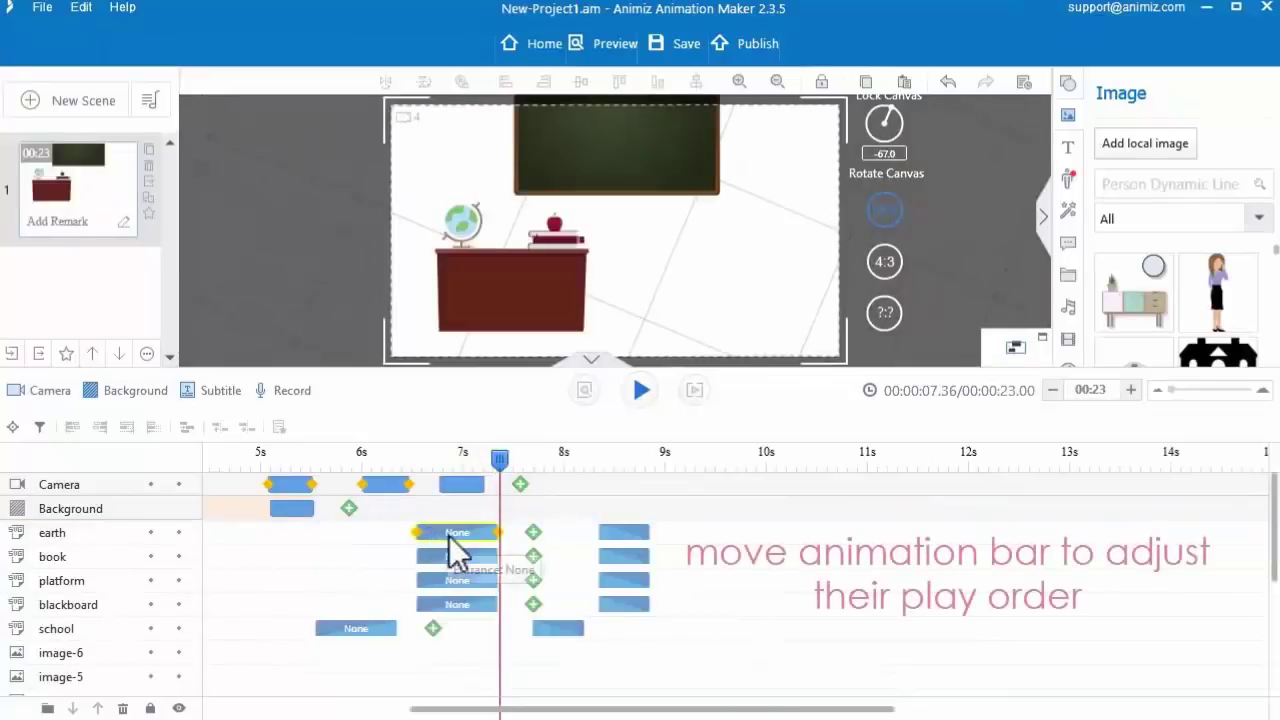
{"action": "left_click", "coordinate": [461, 558]}
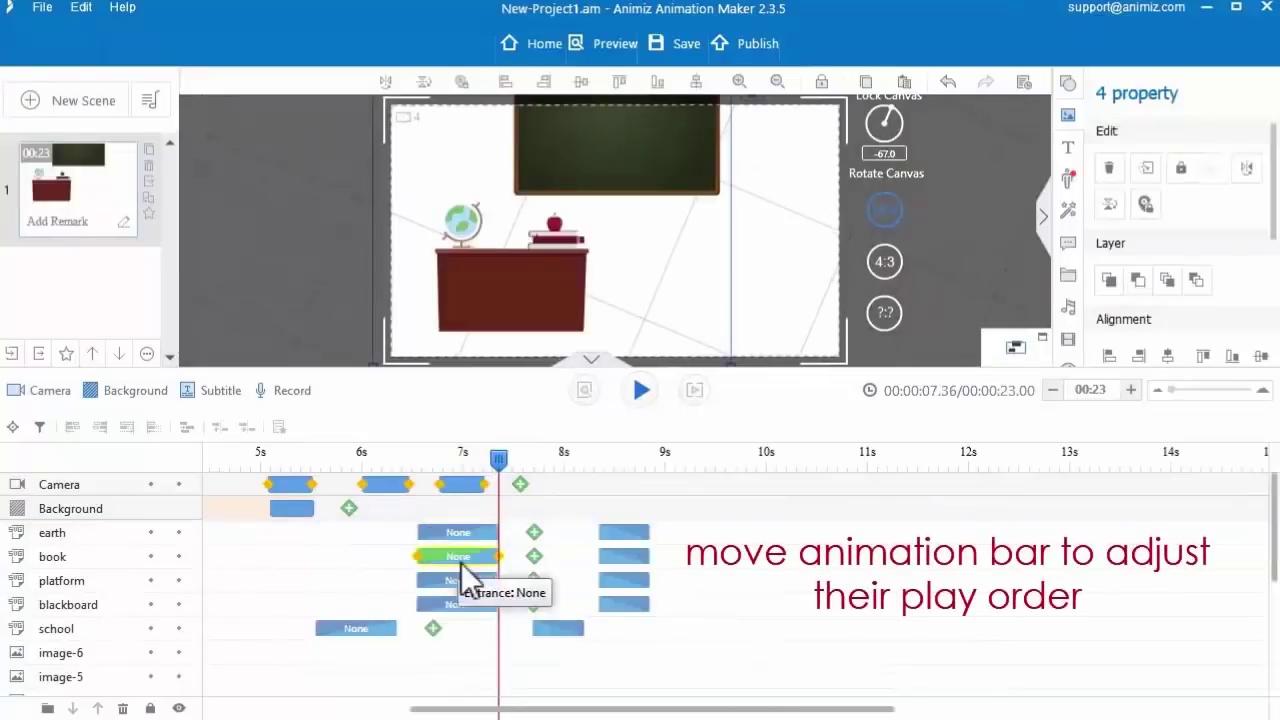
{"action": "left_click_drag", "start_coordinate": [478, 533], "coordinate": [550, 555]}
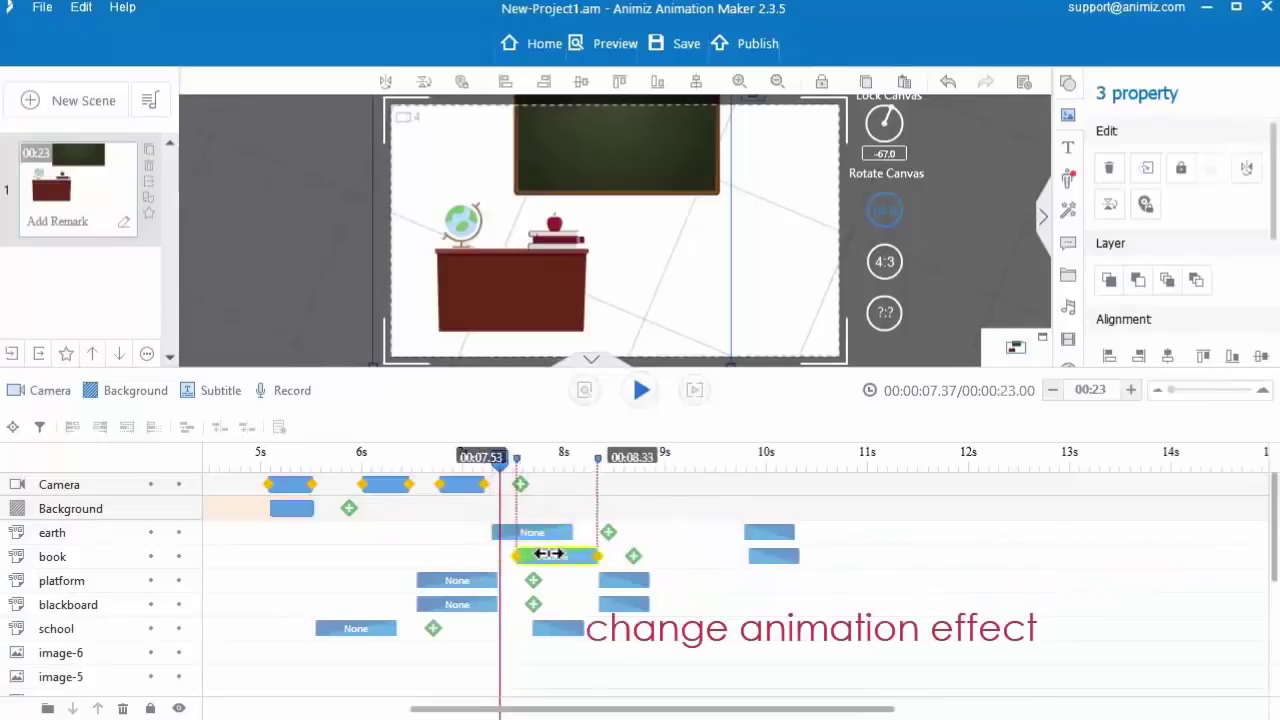
{"action": "left_click_drag", "start_coordinate": [454, 604], "coordinate": [531, 604]}
- Give the blackboard a Fade In entrance effect
{"action": "double_click", "coordinate": [531, 604]}
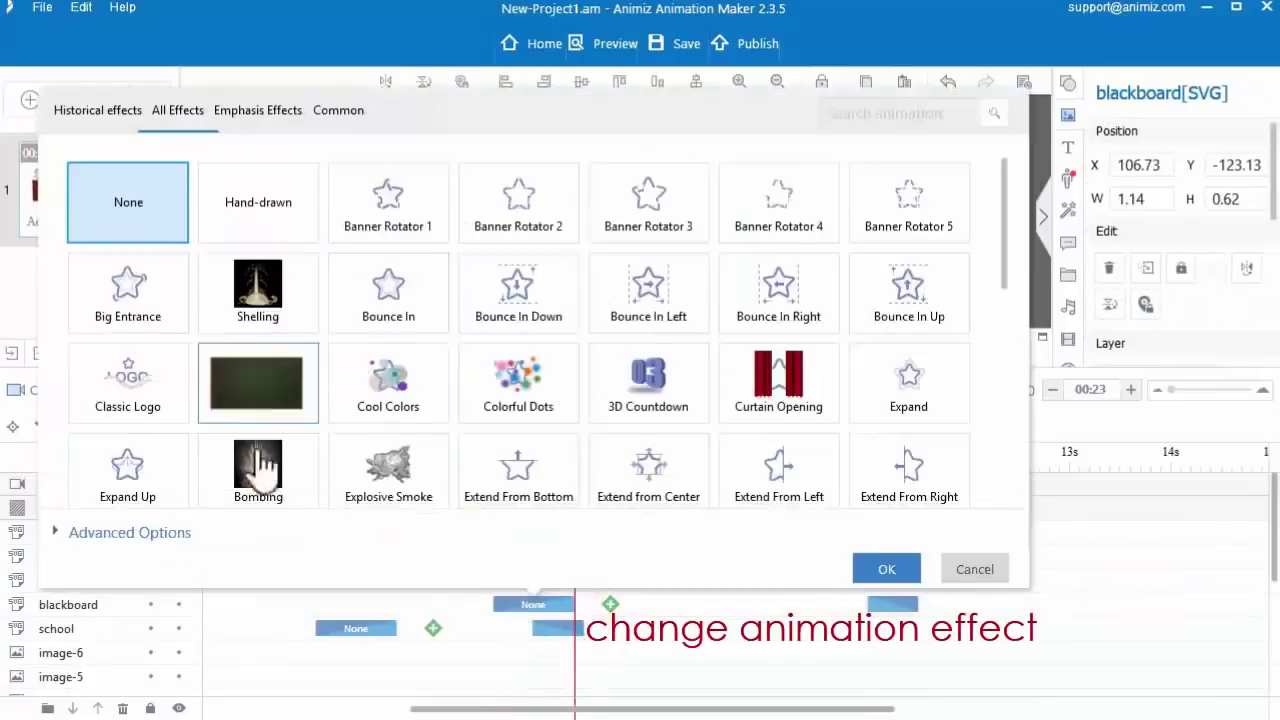
{"action": "scroll", "coordinate": [263, 470], "scroll_direction": "down", "scroll_amount": 3}
{"action": "left_click", "coordinate": [284, 420]}
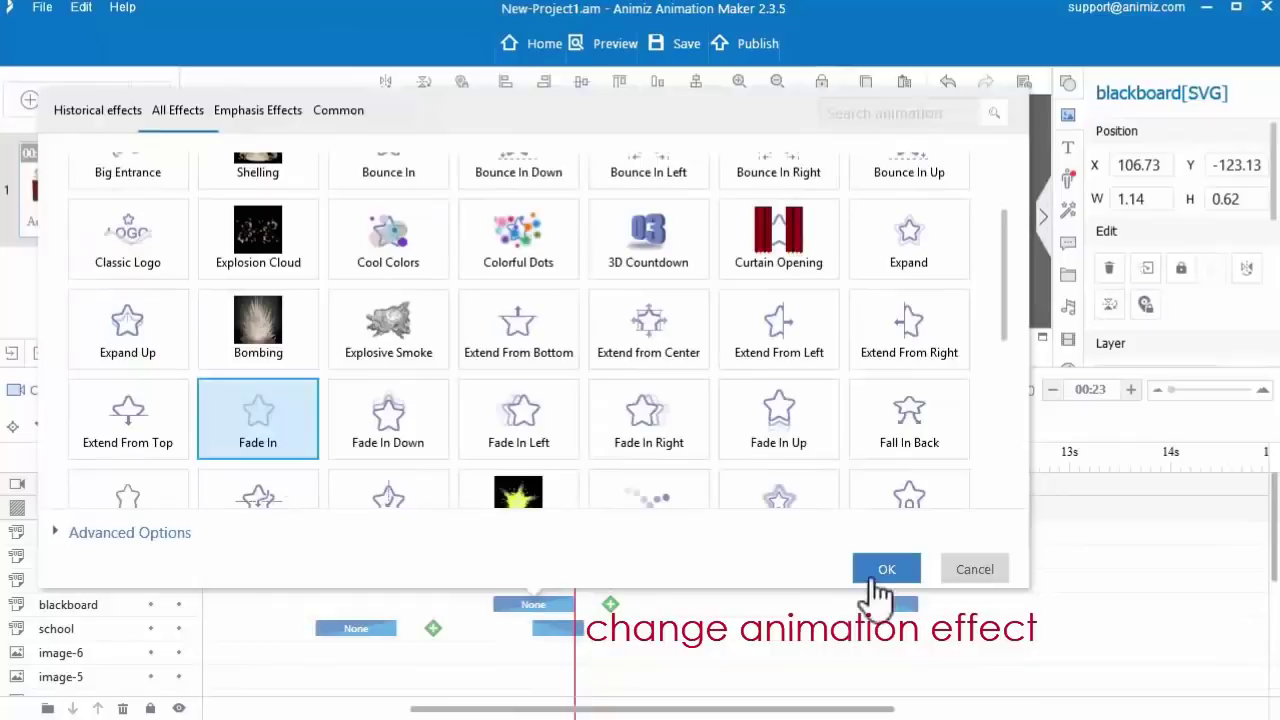
{"action": "left_click", "coordinate": [872, 578]}
{"action": "left_click", "coordinate": [496, 462]}
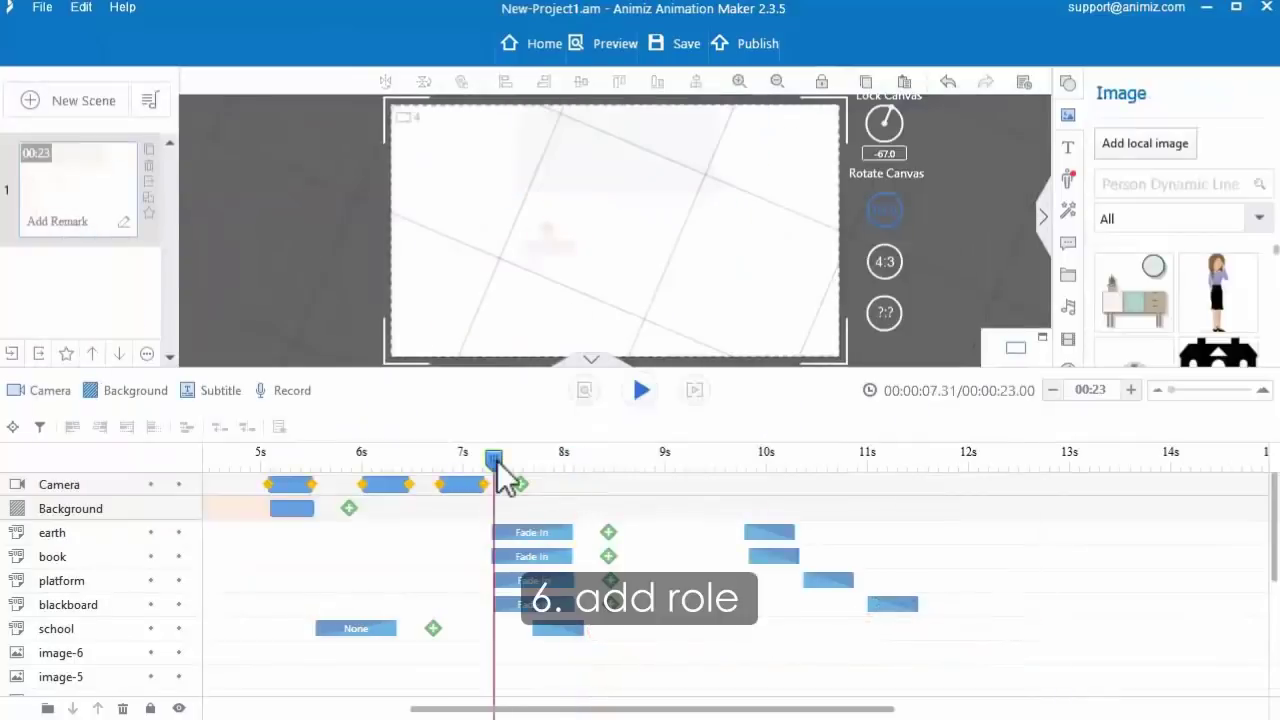
- Add the Male Teacher character with a Walking action, appearing at about 7.3 s
{"action": "left_click", "coordinate": [1066, 182]}
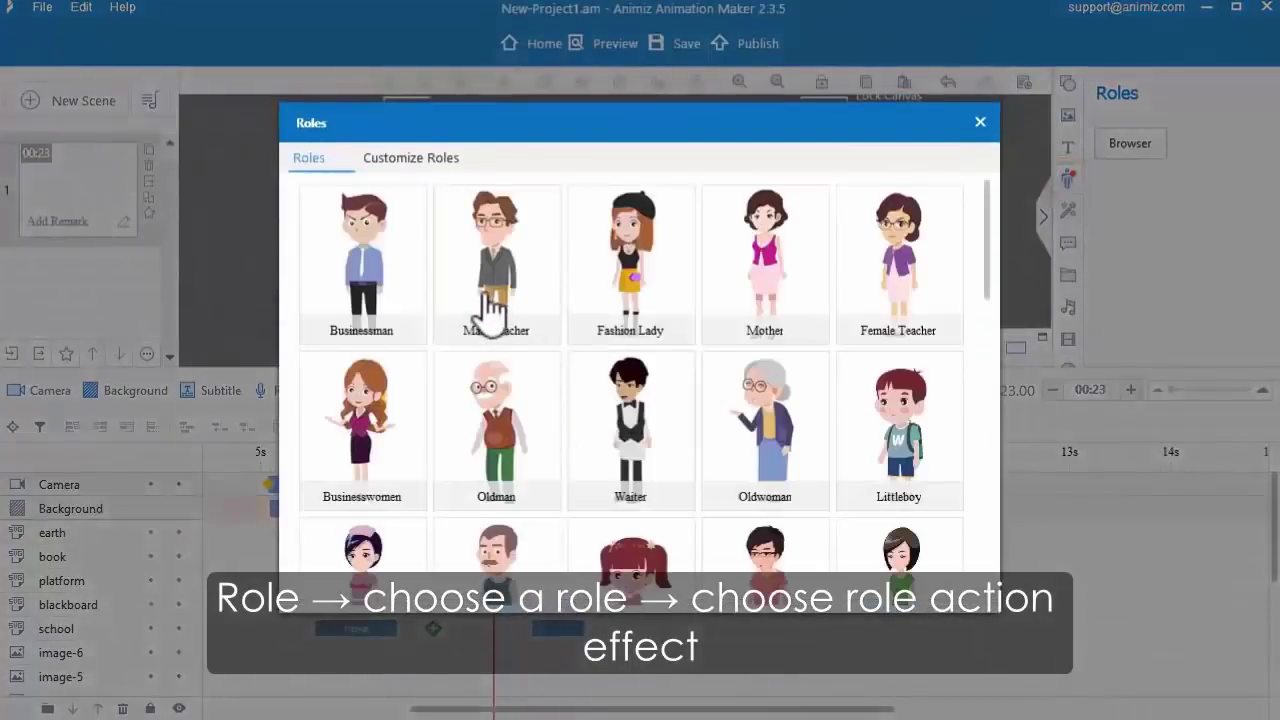
{"action": "left_click", "coordinate": [493, 308]}
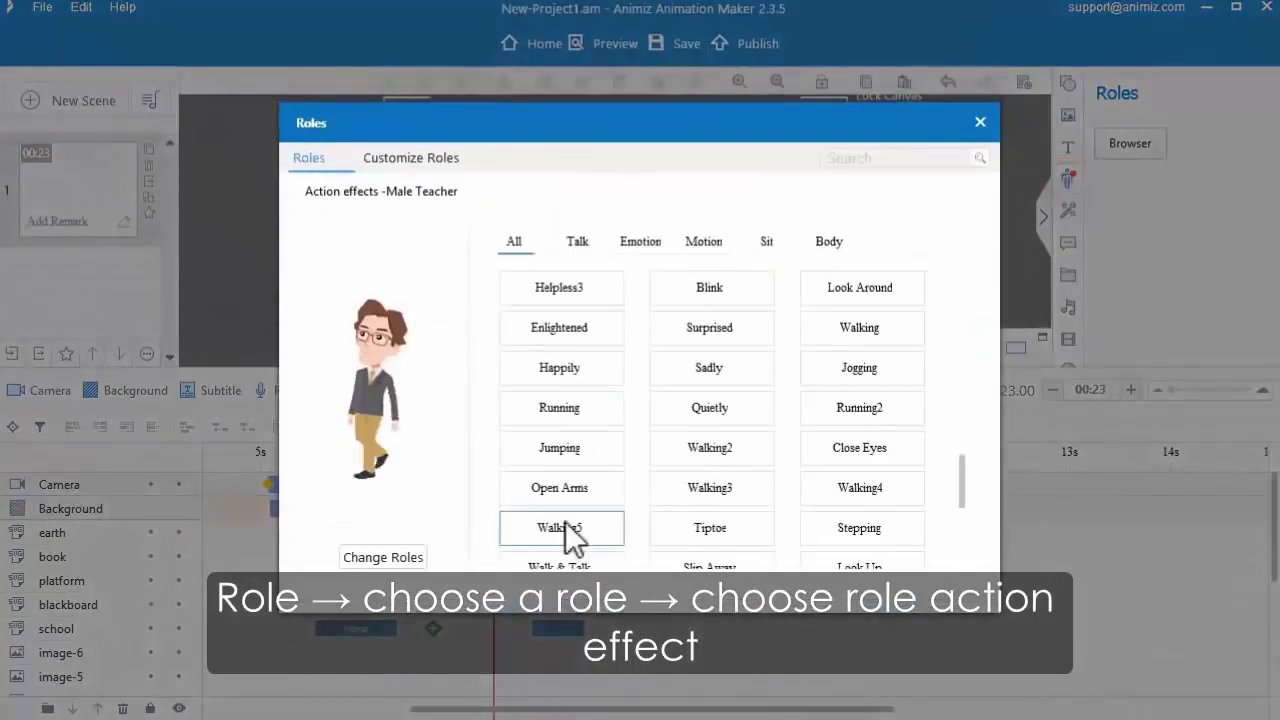
{"action": "left_click", "coordinate": [876, 333]}
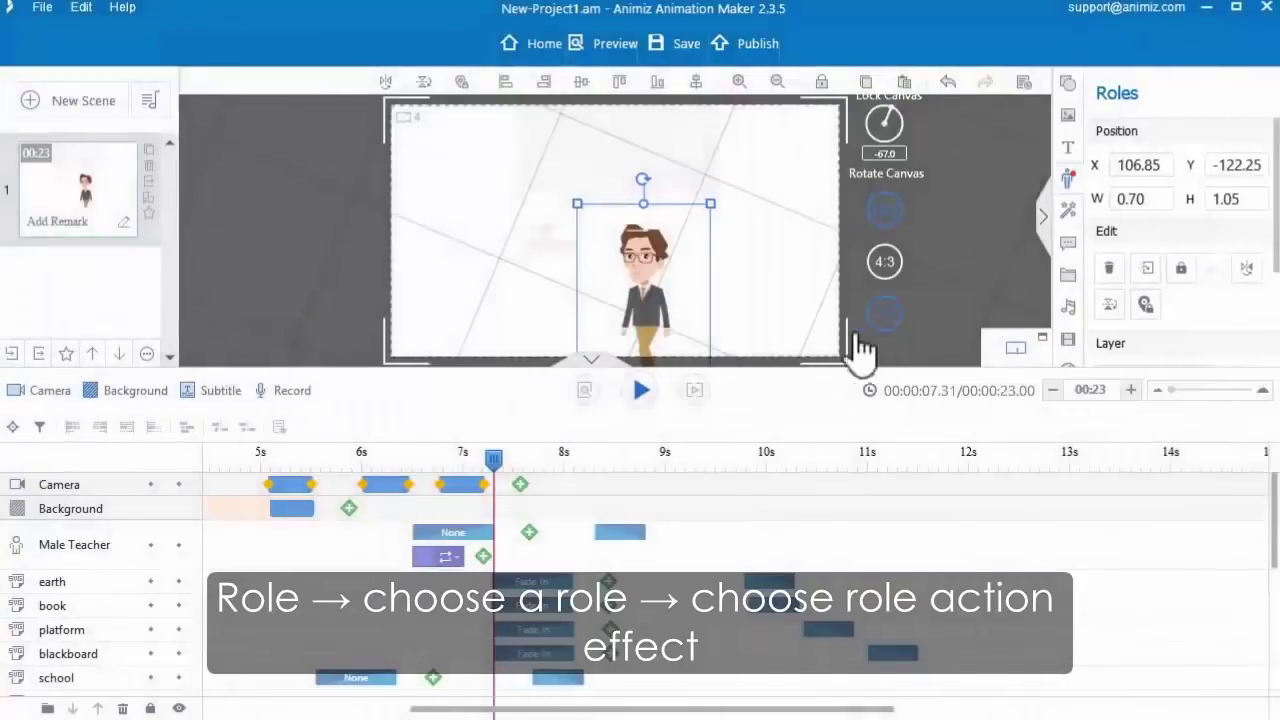
{"action": "left_click_drag", "start_coordinate": [455, 550], "coordinate": [535, 558]}
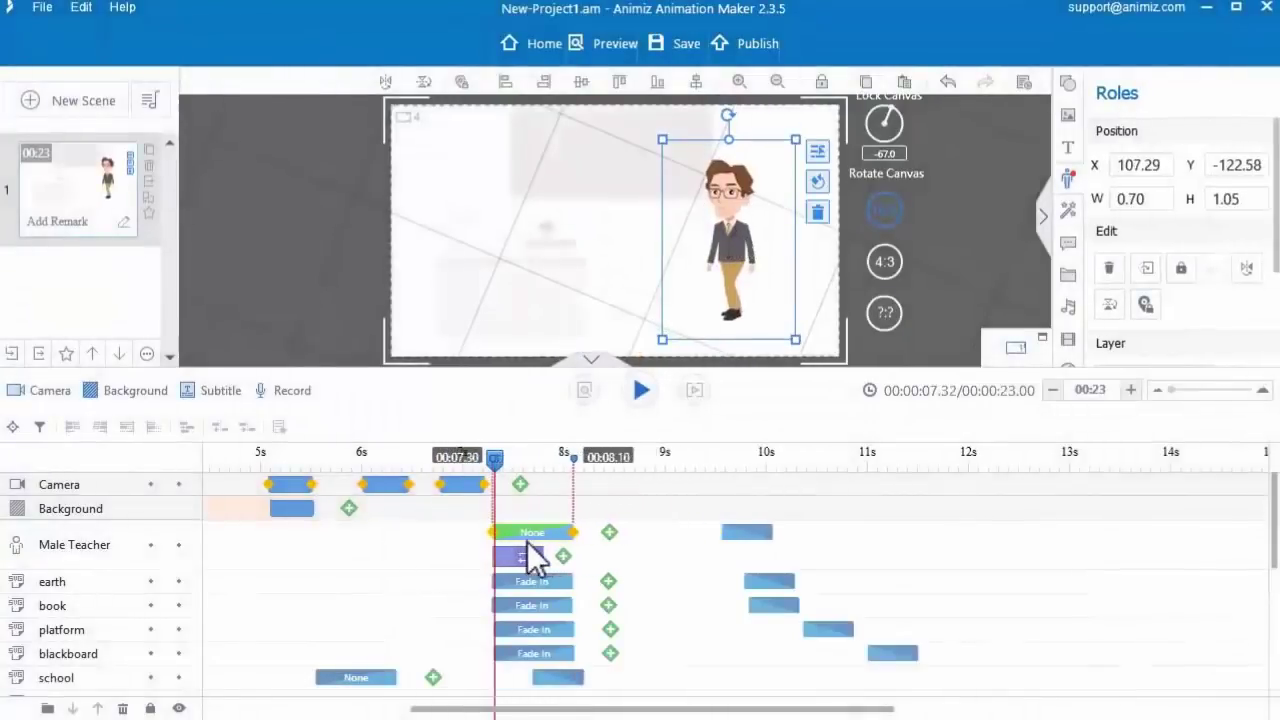
- Give the Male Teacher a Fade In entrance effect
{"action": "double_click", "coordinate": [538, 535]}
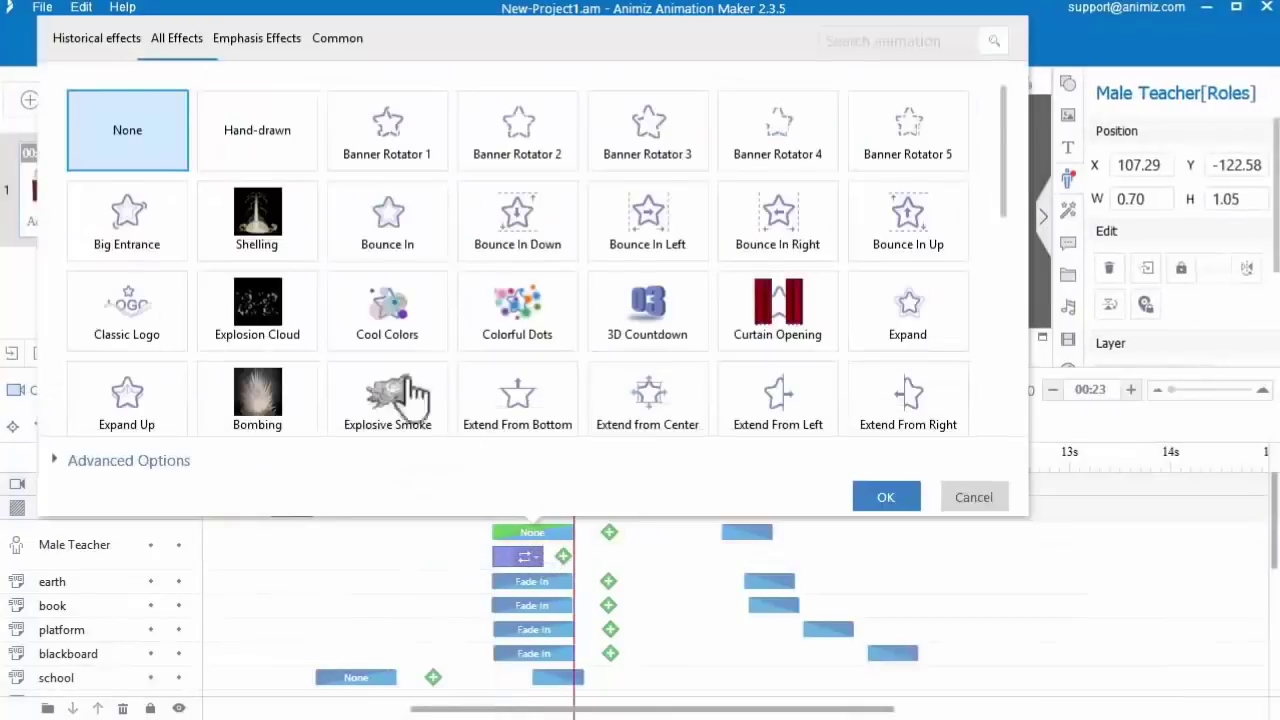
{"action": "scroll", "coordinate": [410, 395], "scroll_direction": "down", "scroll_amount": 3}
{"action": "left_click", "coordinate": [265, 255]}
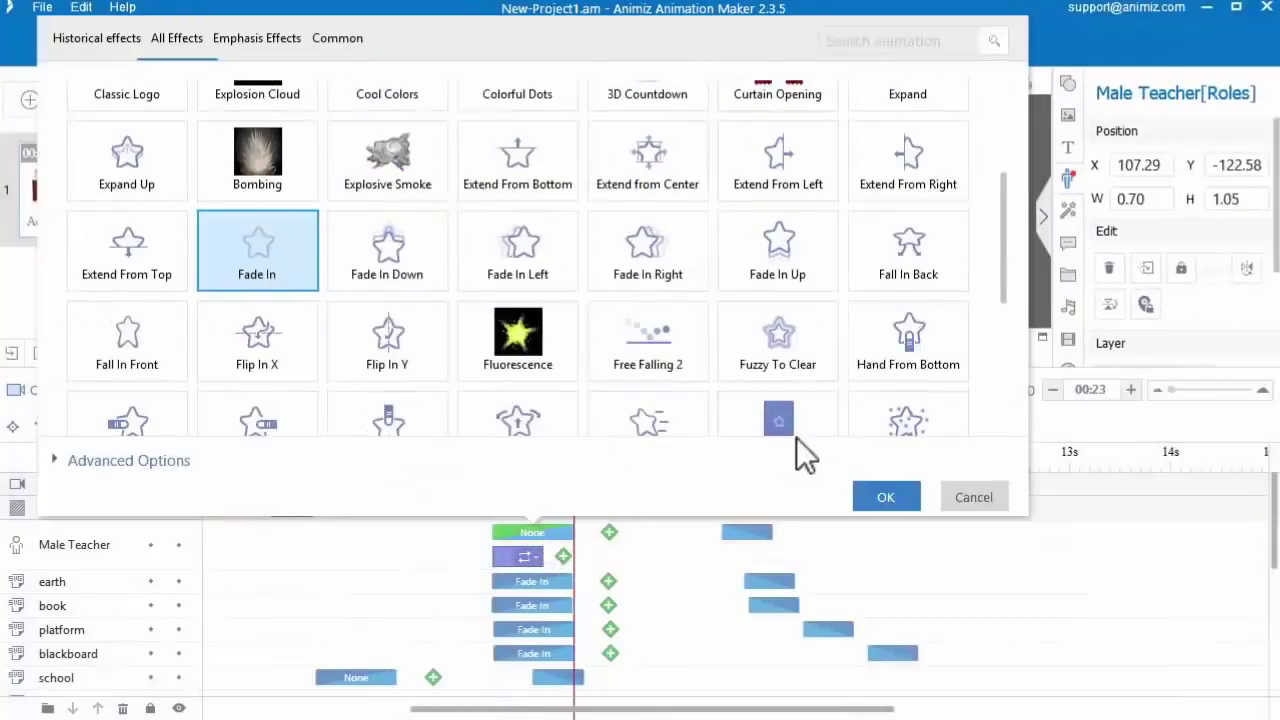
{"action": "left_click", "coordinate": [886, 497]}
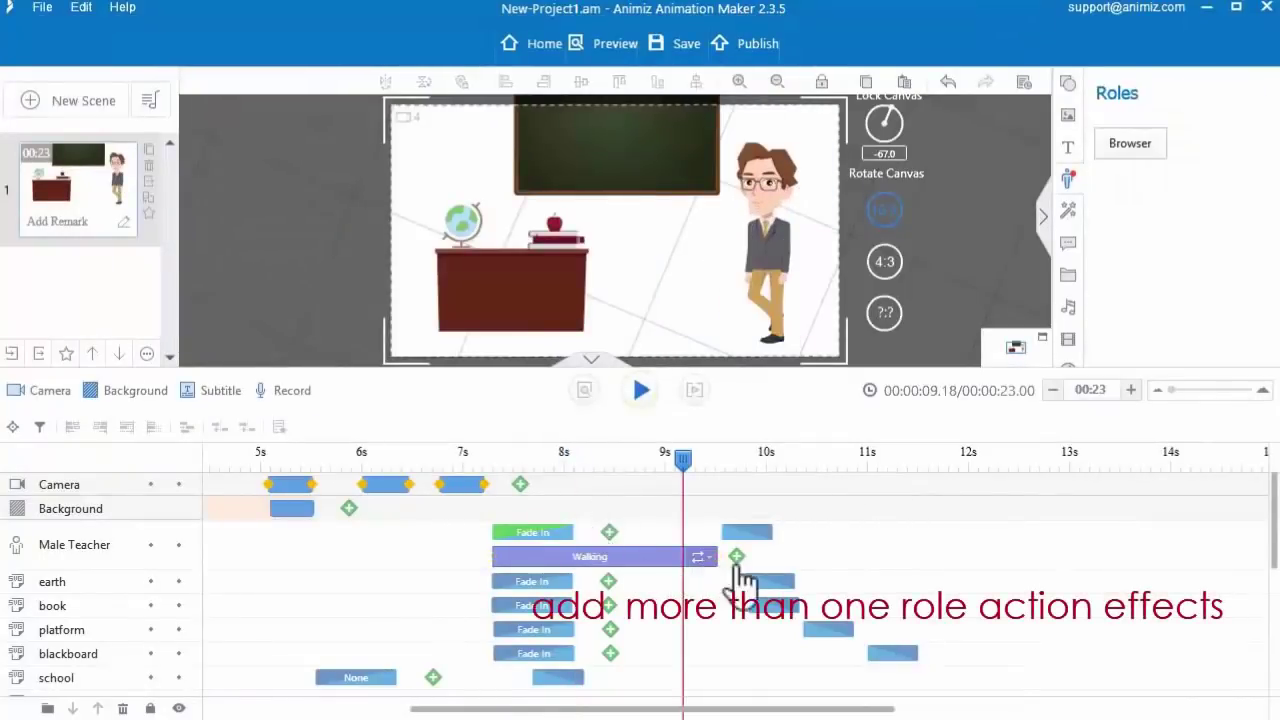
- Add a Talk & Smile action after the walk, from about 10.3 s
{"action": "left_click", "coordinate": [739, 557]}
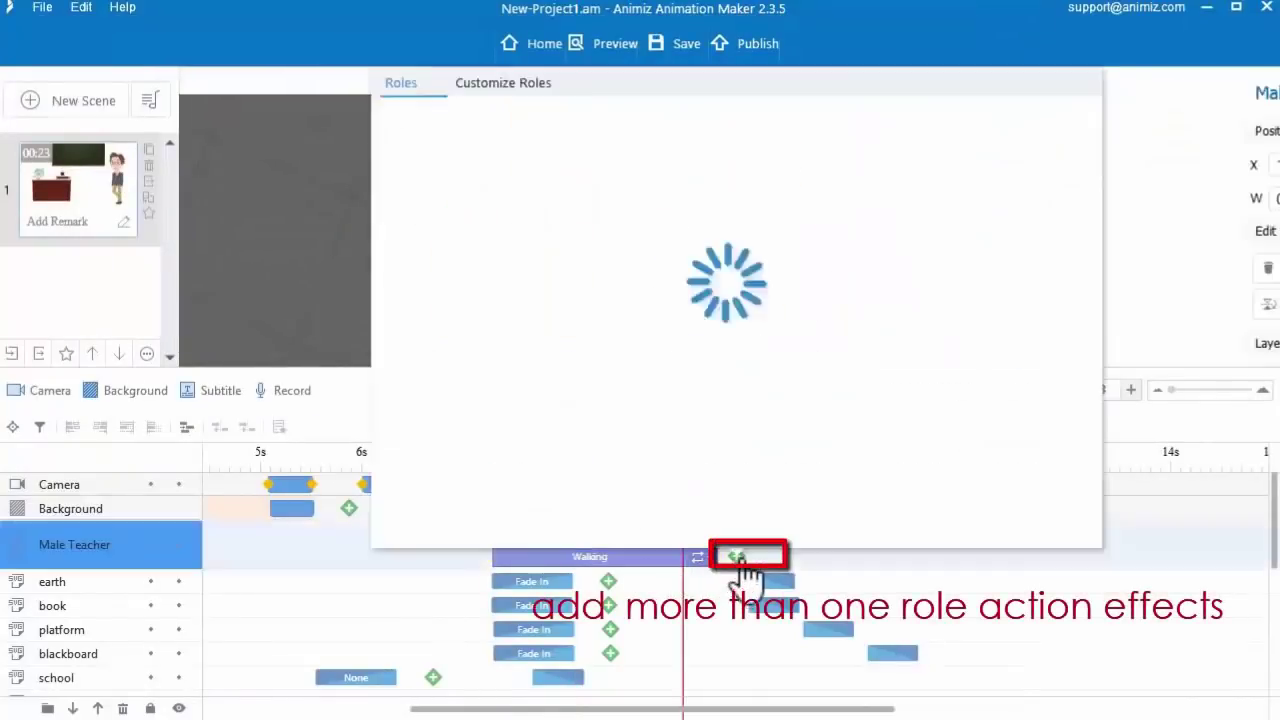
{"action": "scroll", "coordinate": [735, 350], "scroll_direction": "up", "scroll_amount": 5}
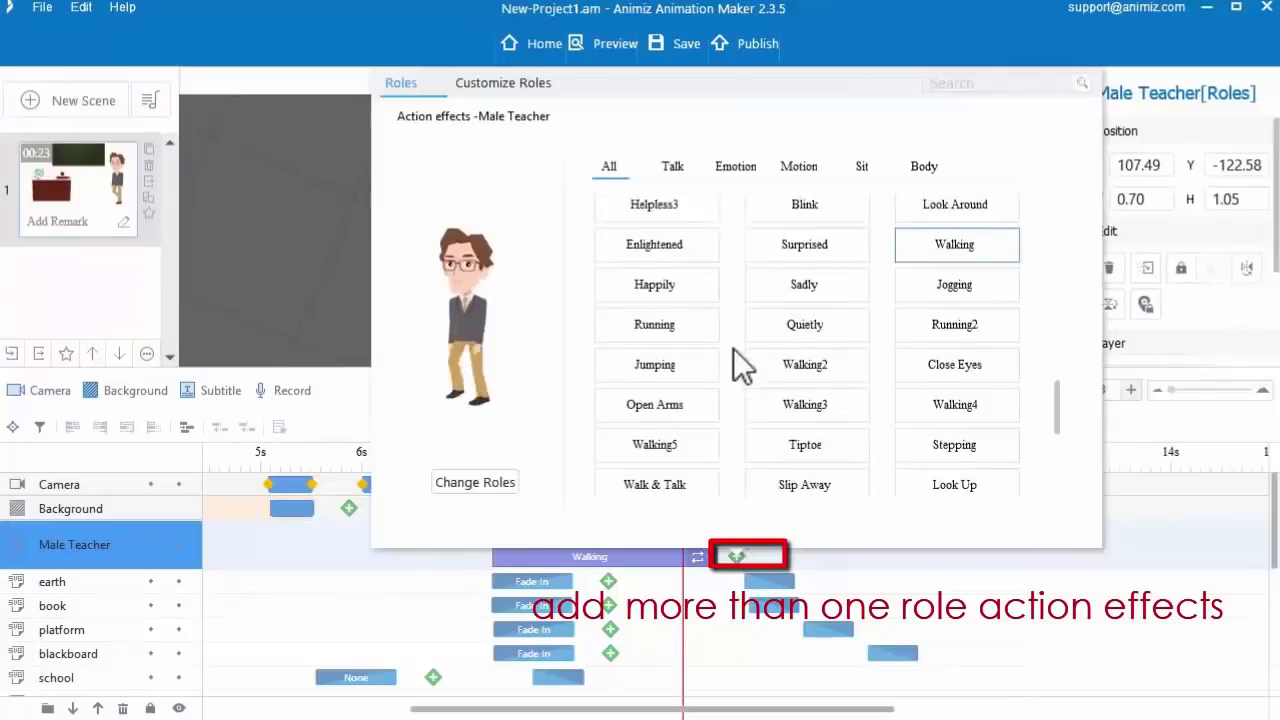
{"action": "scroll", "coordinate": [737, 345], "scroll_direction": "up", "scroll_amount": 5}
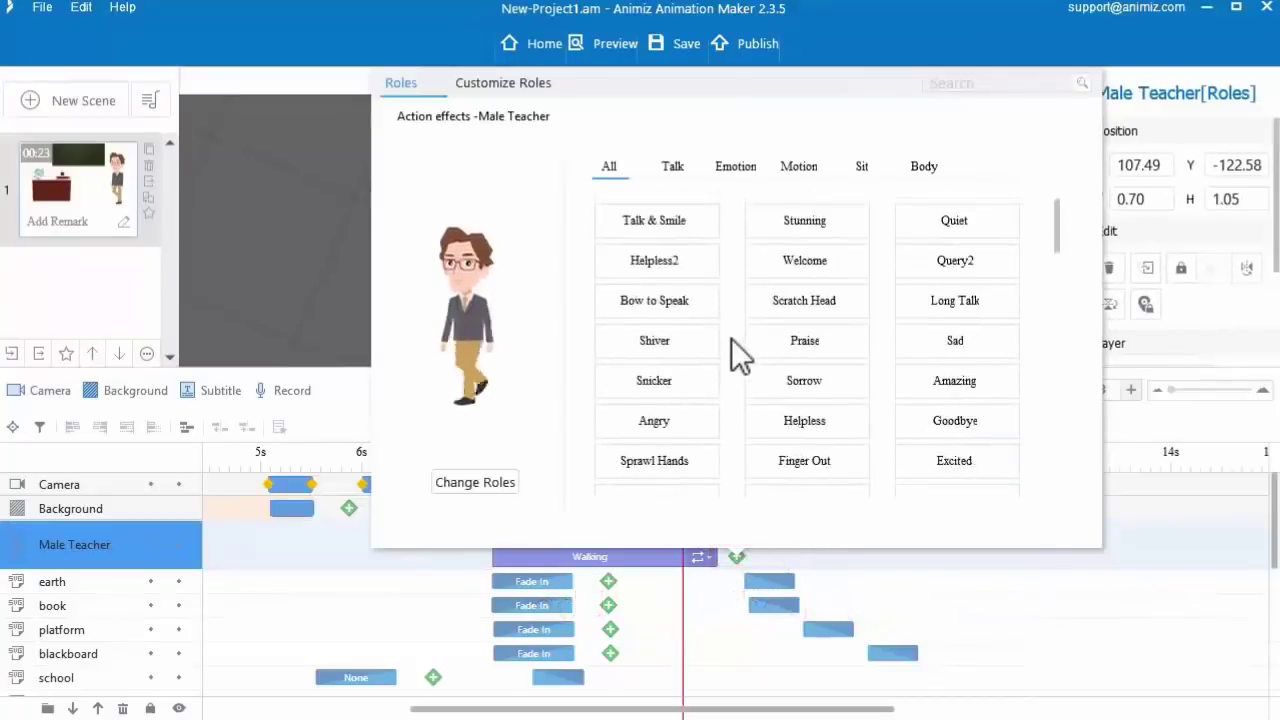
{"action": "left_click", "coordinate": [662, 222]}
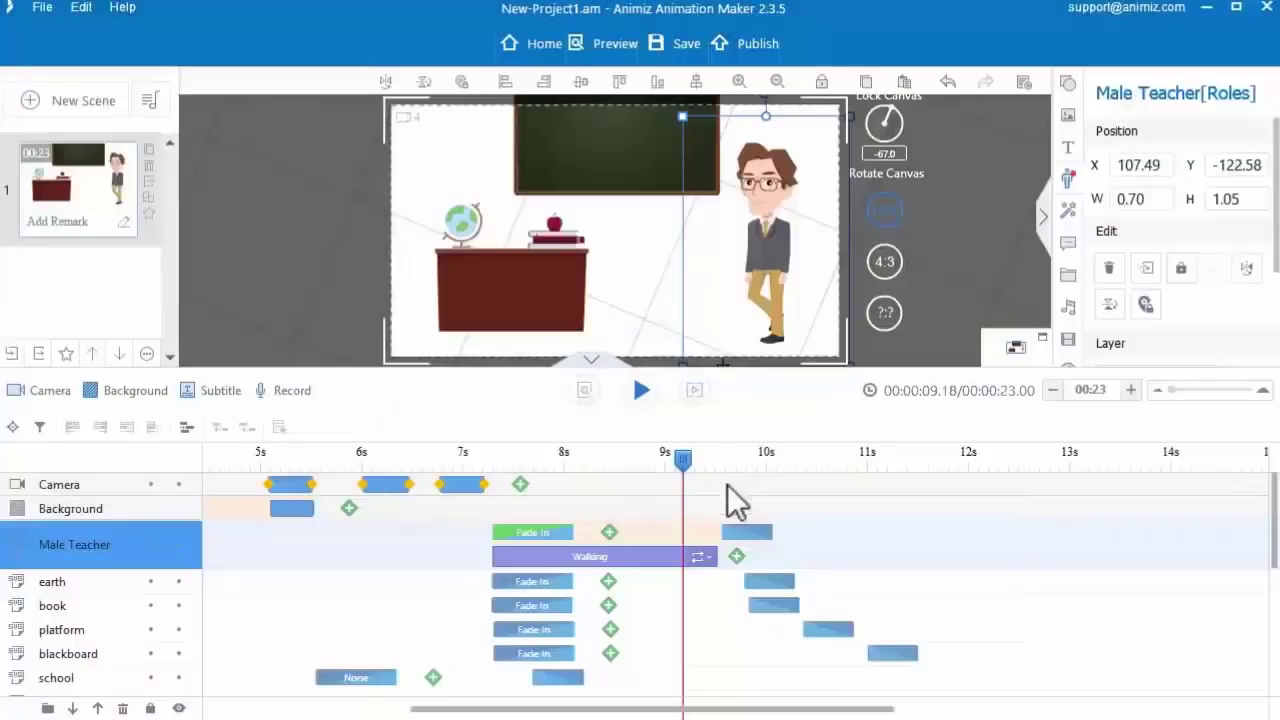
{"action": "left_click", "coordinate": [794, 492]}
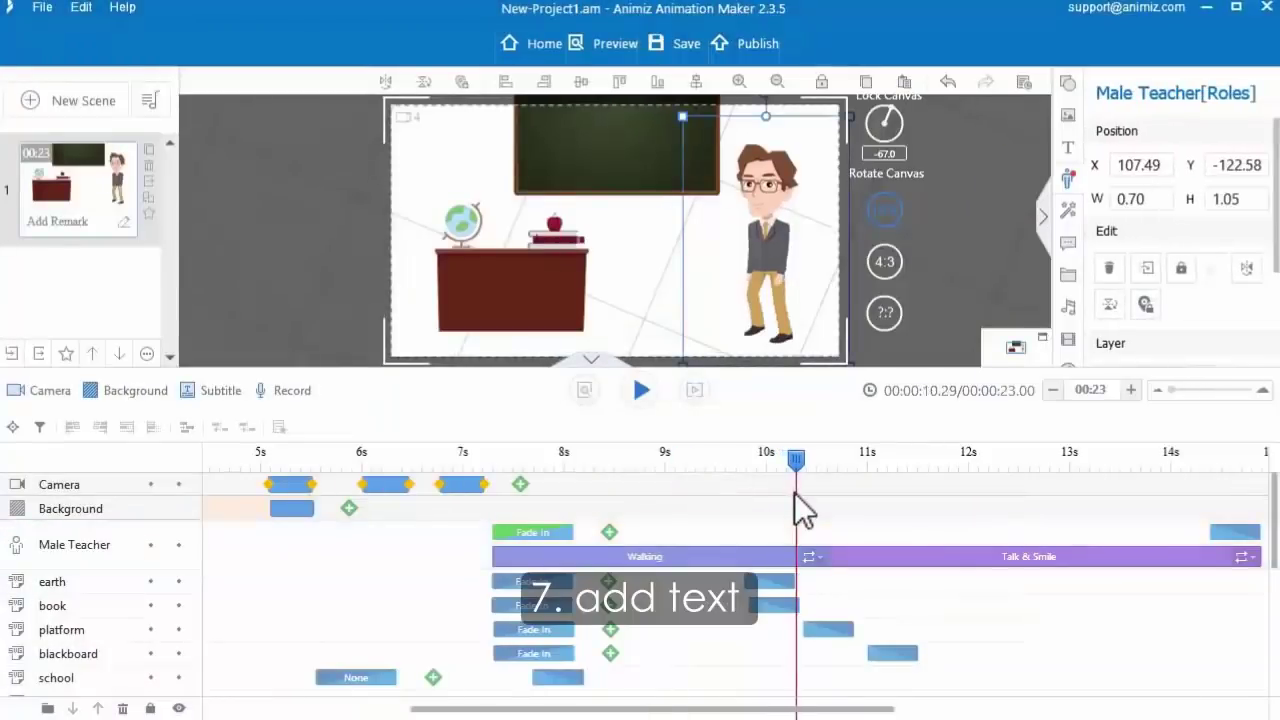
- Place a text box on the blackboard containing the pasted Earth-movements paragraph
{"action": "left_click", "coordinate": [1070, 148]}
{"action": "left_click", "coordinate": [1128, 142]}
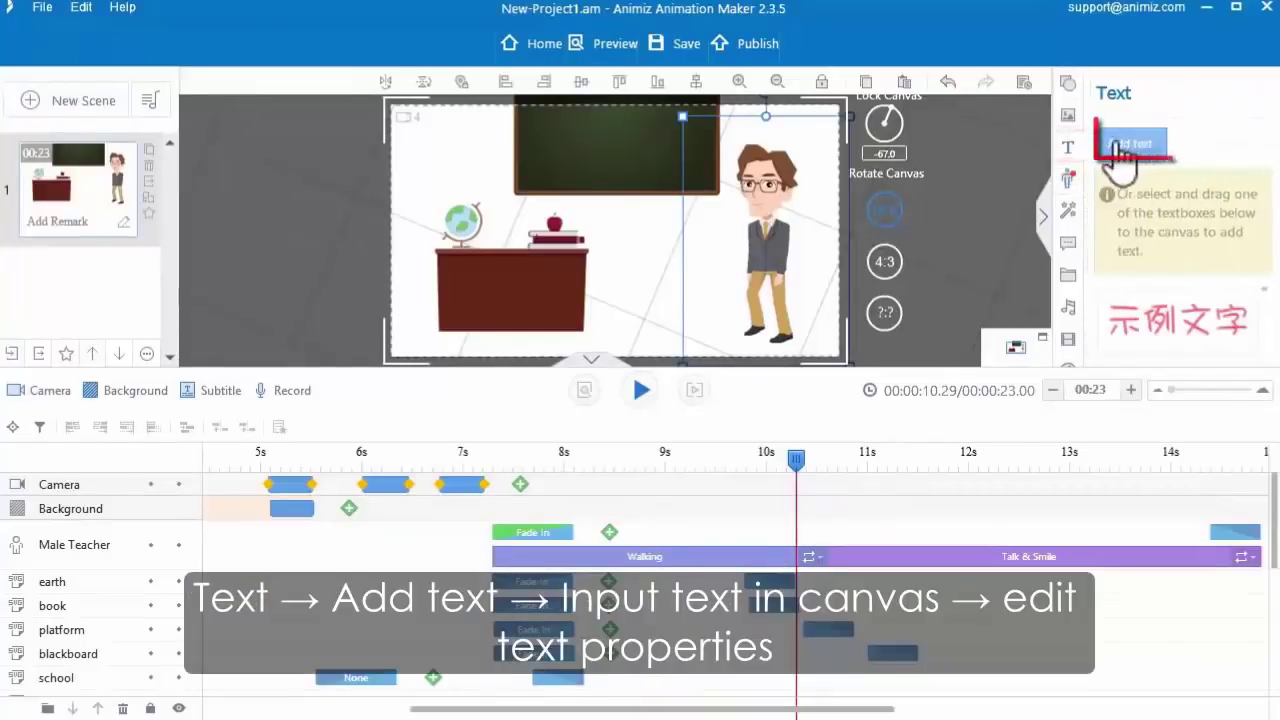
{"action": "left_click", "coordinate": [706, 179]}
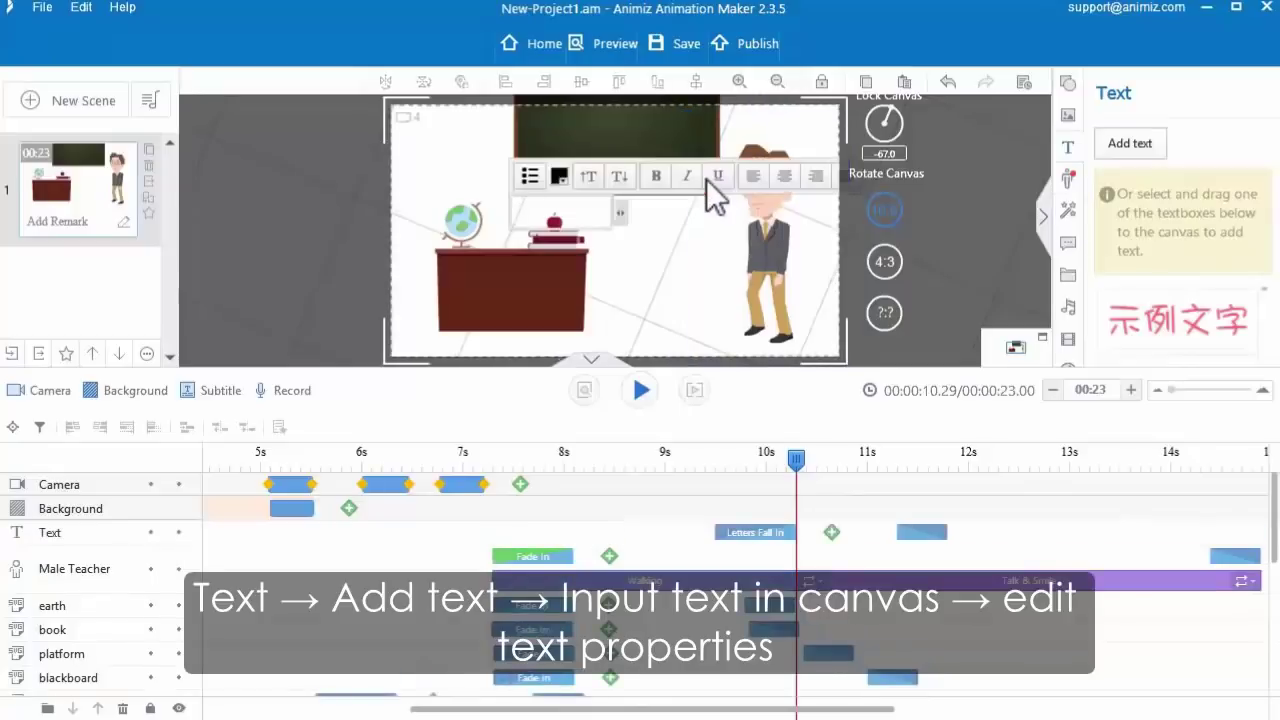
{"action": "type", "text": "The two main movements of the Earth are the rotation of the Earth around its axis and the revolution of the Earth, or orbital motion around the sun."}
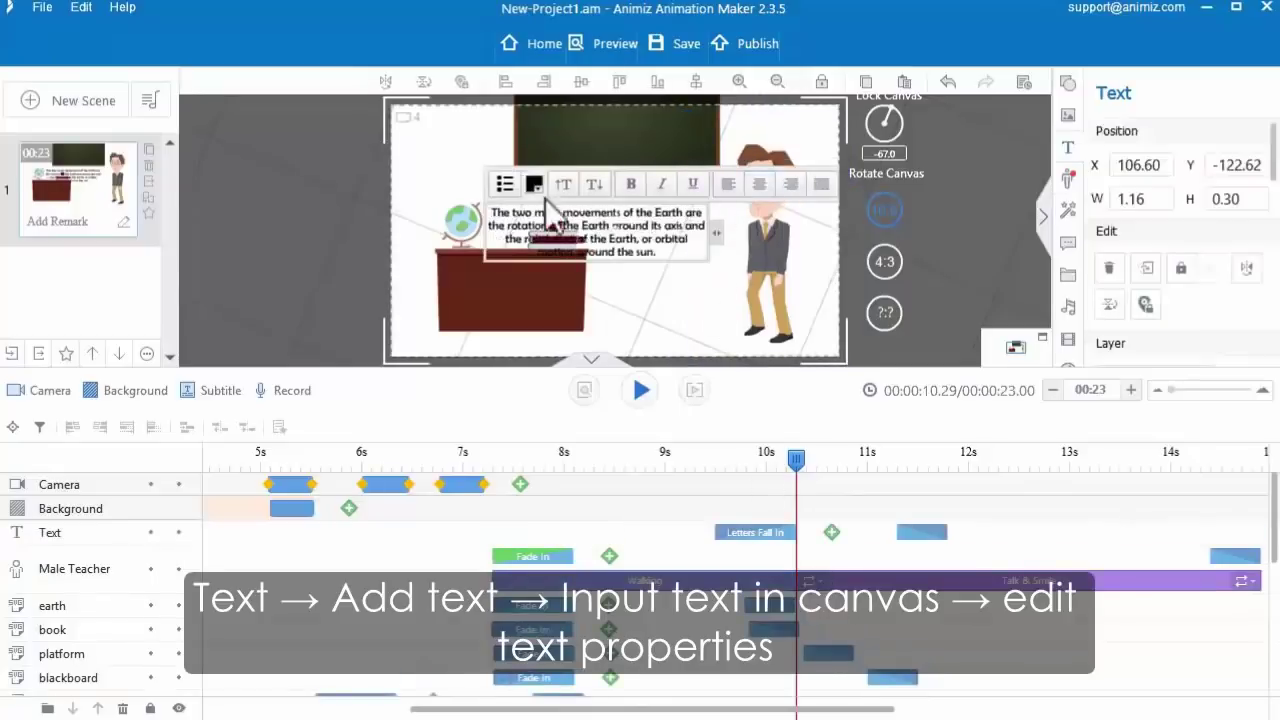
- Recolour the paragraph text and shift its Letters Fall In effect later
{"action": "left_click", "coordinate": [535, 186]}
{"action": "left_click", "coordinate": [568, 236]}
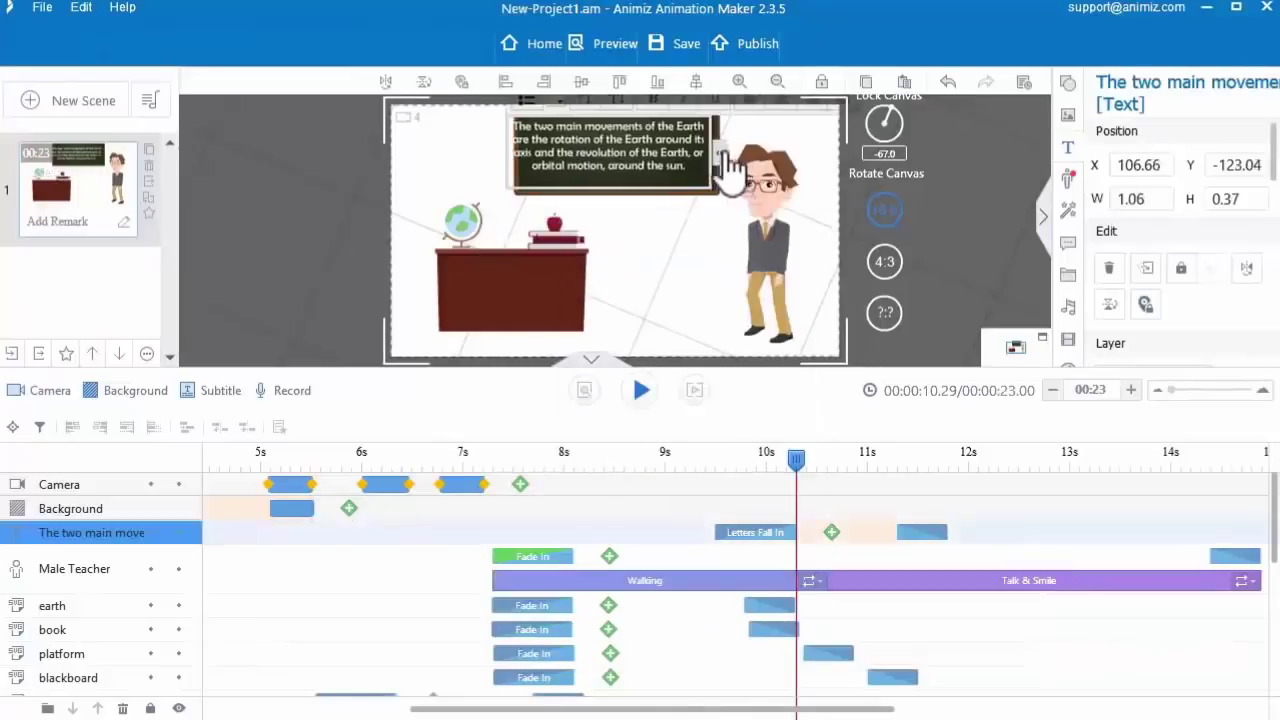
{"action": "left_click", "coordinate": [729, 349]}
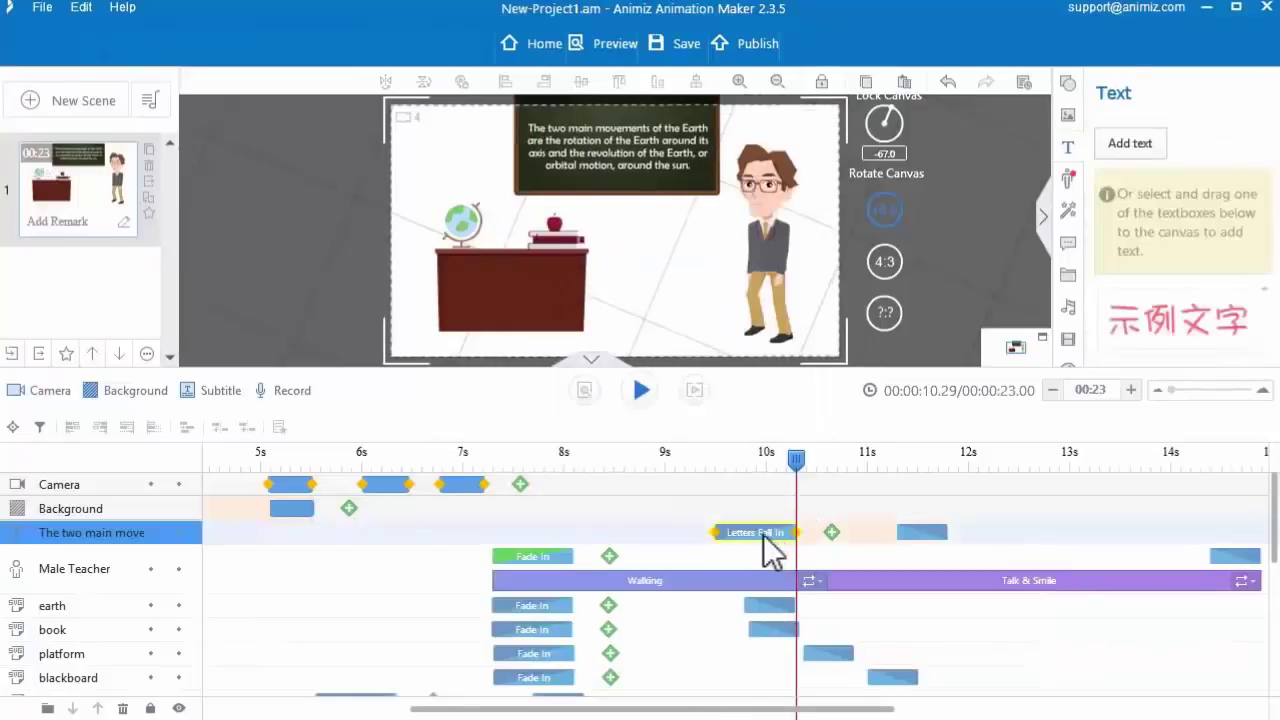
{"action": "left_click_drag", "start_coordinate": [766, 543], "coordinate": [866, 555]}
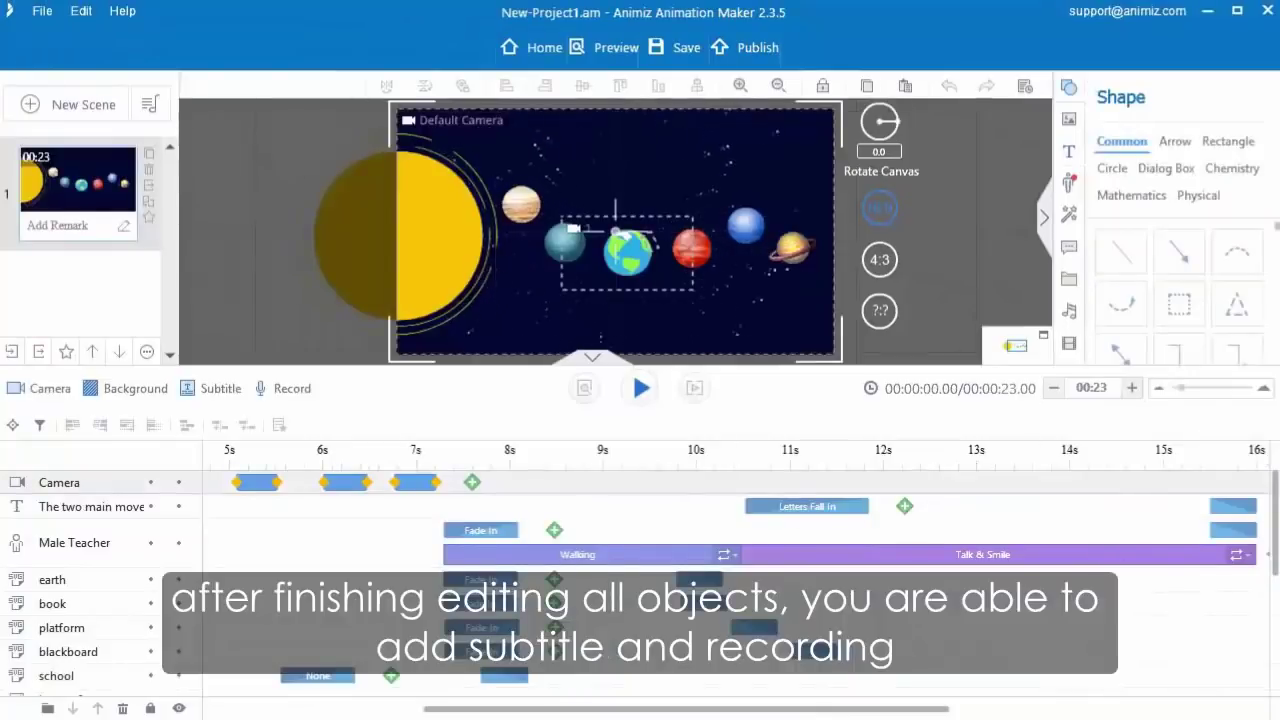
- Add an 'Earth Movement' subtitle at the start of the scene
{"action": "left_click_drag", "start_coordinate": [548, 716], "coordinate": [265, 710]}
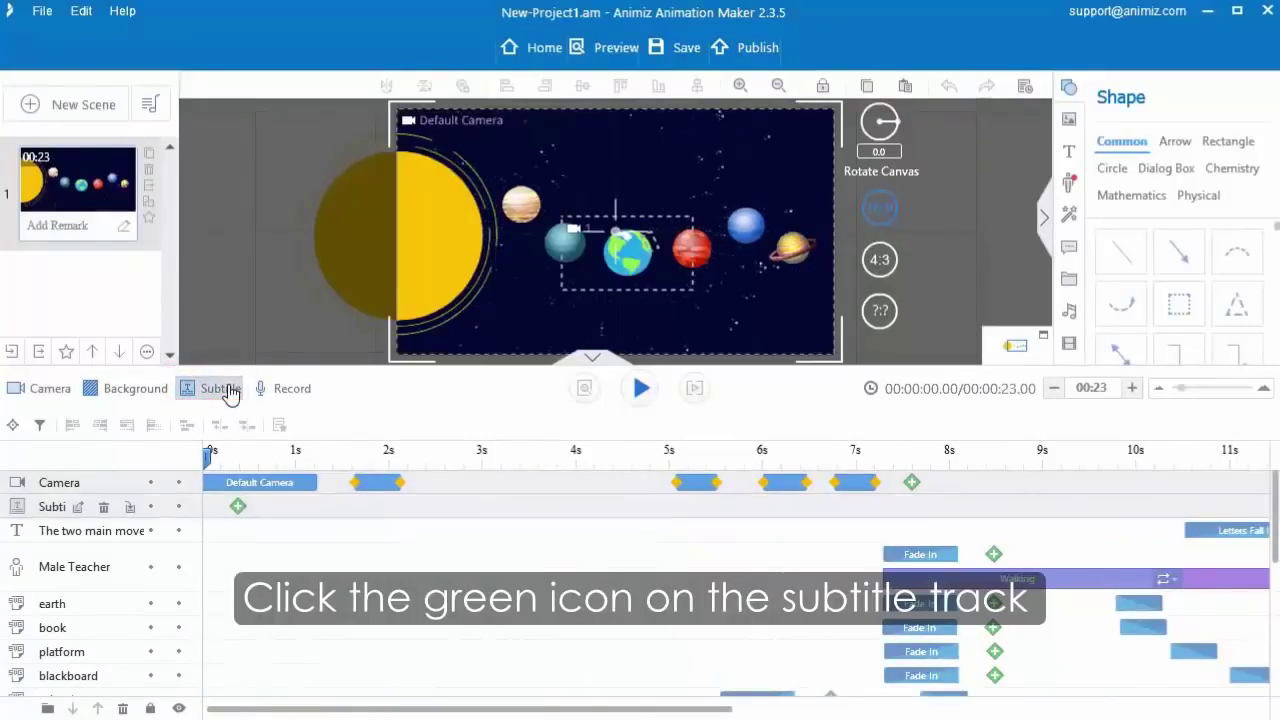
{"action": "left_click", "coordinate": [240, 509]}
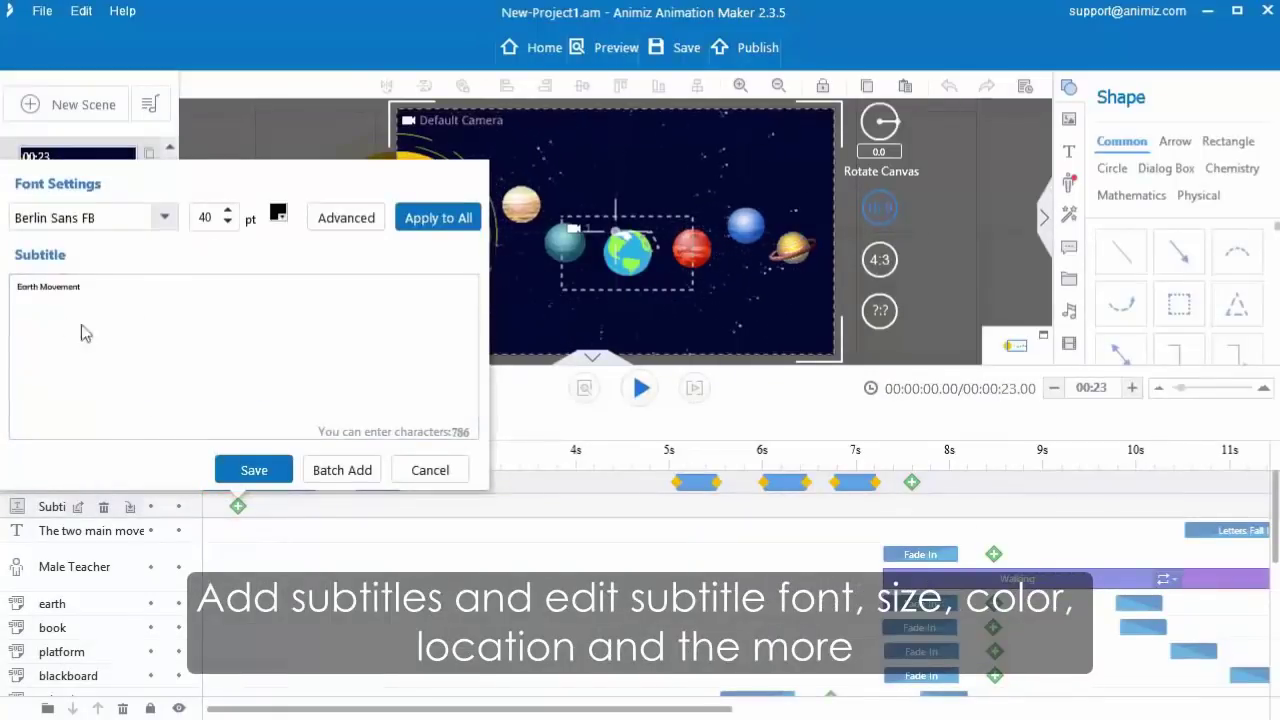
{"action": "left_click_drag", "start_coordinate": [100, 290], "coordinate": [16, 287]}
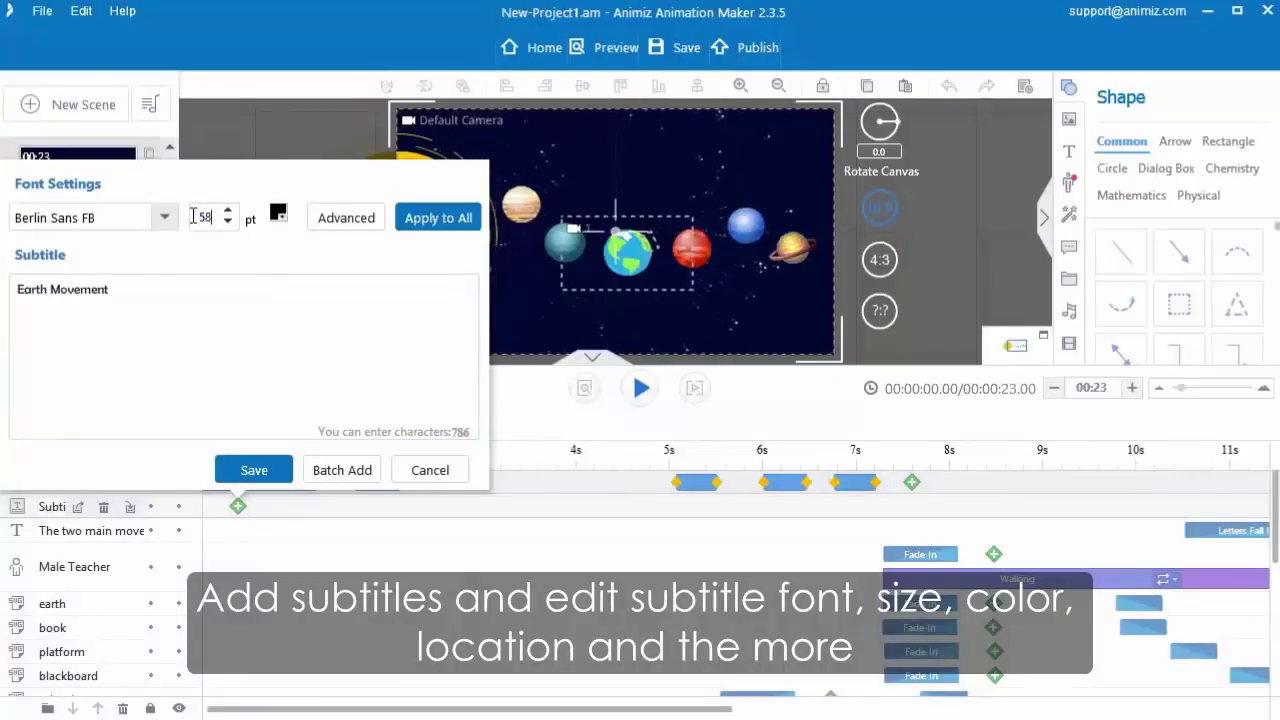
- Make the subtitle white, save it, and lengthen its timeline clip
{"action": "left_click", "coordinate": [278, 220]}
{"action": "left_click", "coordinate": [312, 269]}
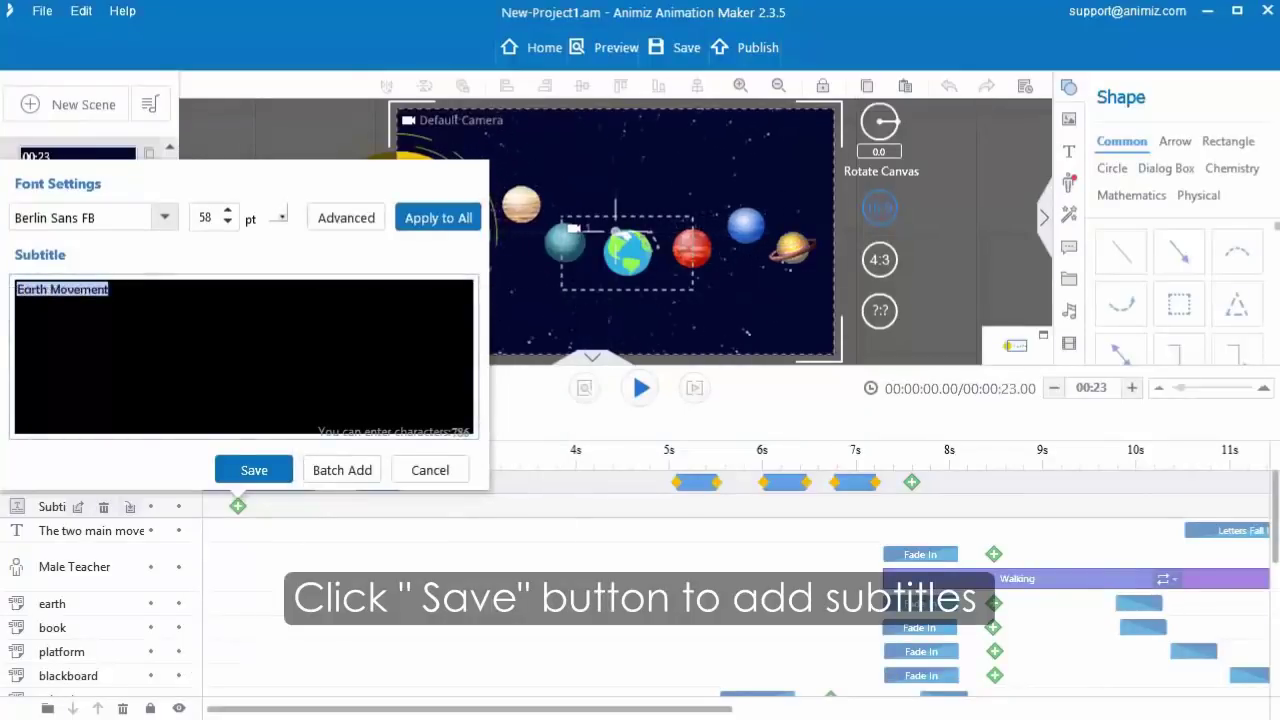
{"action": "left_click", "coordinate": [262, 472]}
{"action": "left_click_drag", "start_coordinate": [248, 506], "coordinate": [313, 524]}
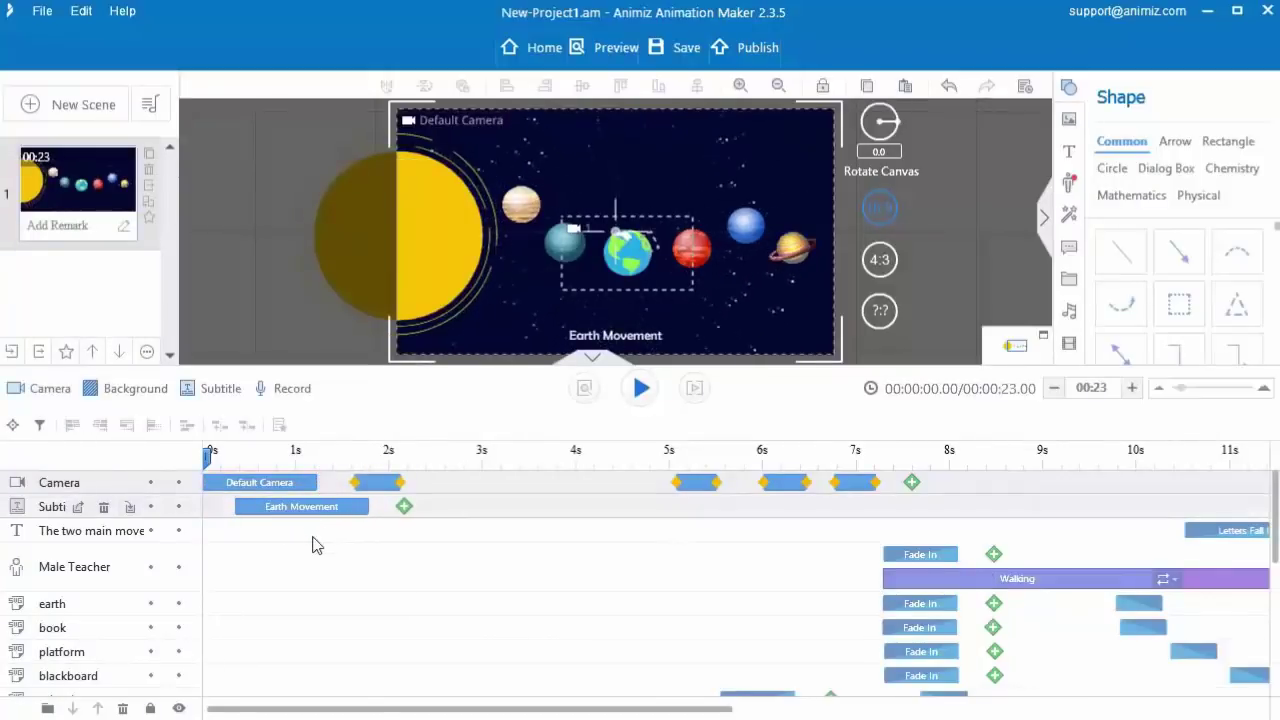
{"action": "left_click", "coordinate": [313, 538]}
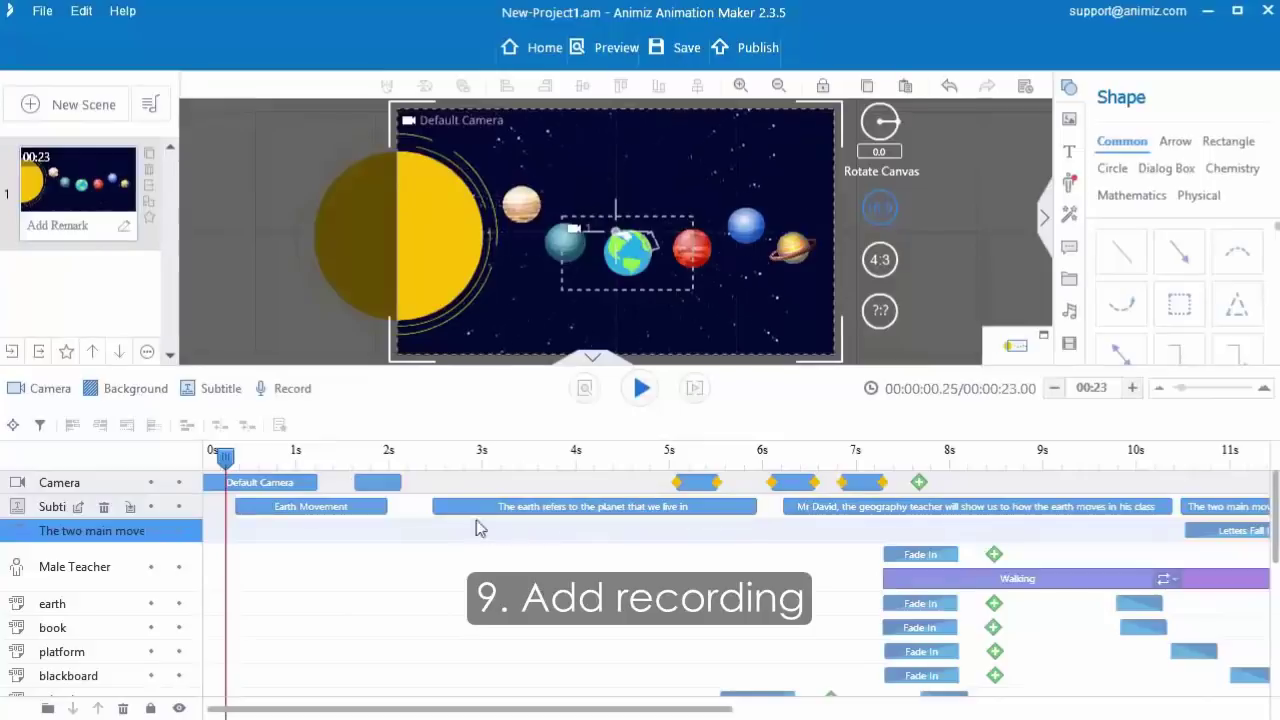
- Record a voice narration clip and apply it to the timeline
{"action": "left_click", "coordinate": [285, 392]}
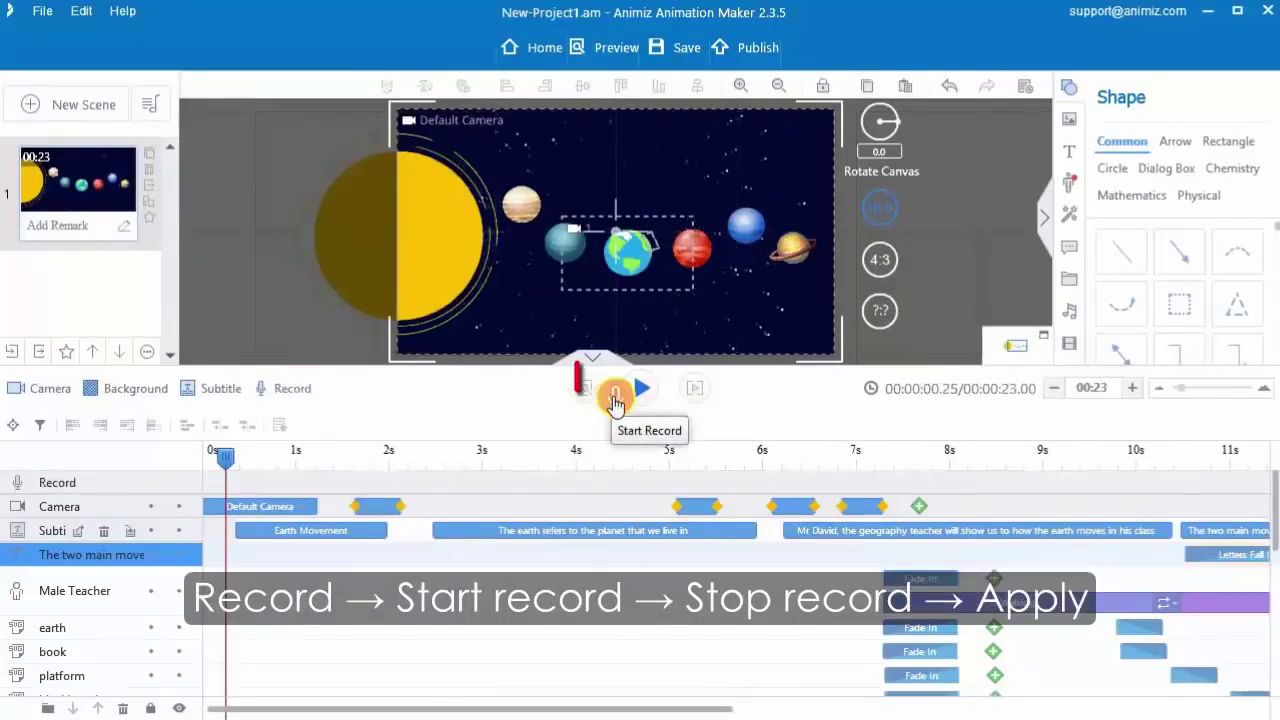
{"action": "left_click", "coordinate": [615, 400]}
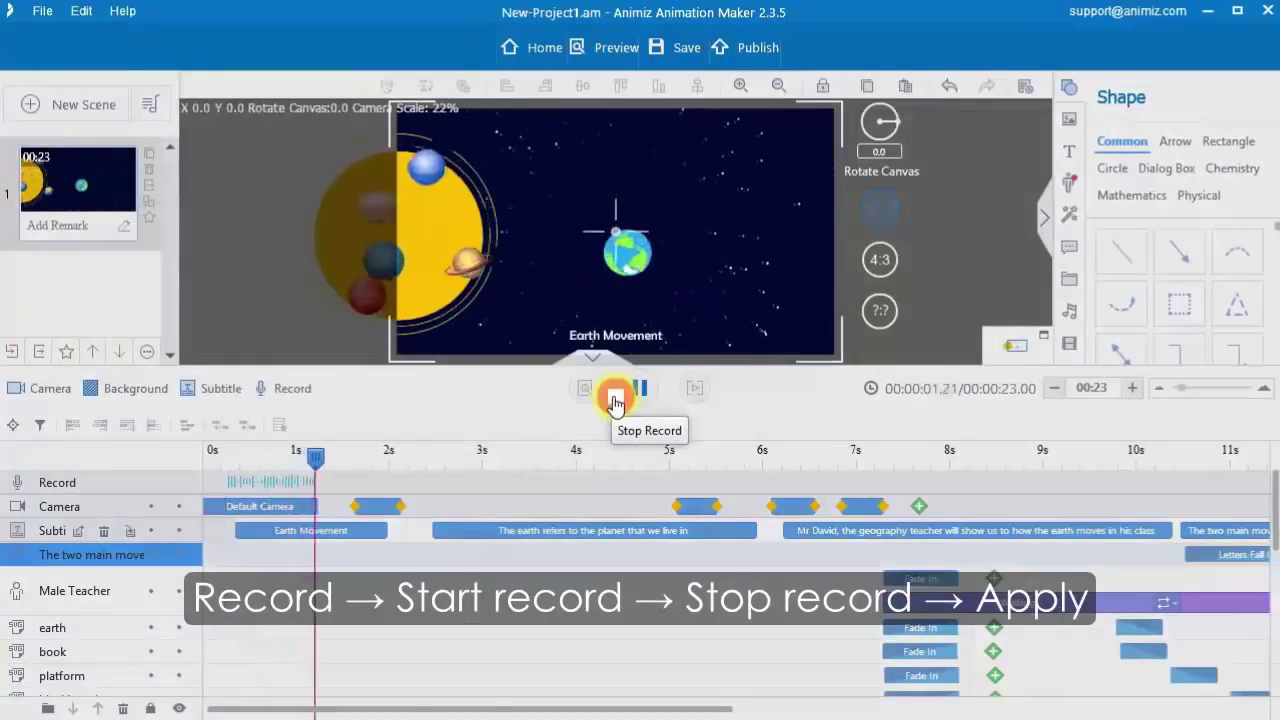
{"action": "left_click", "coordinate": [615, 400]}
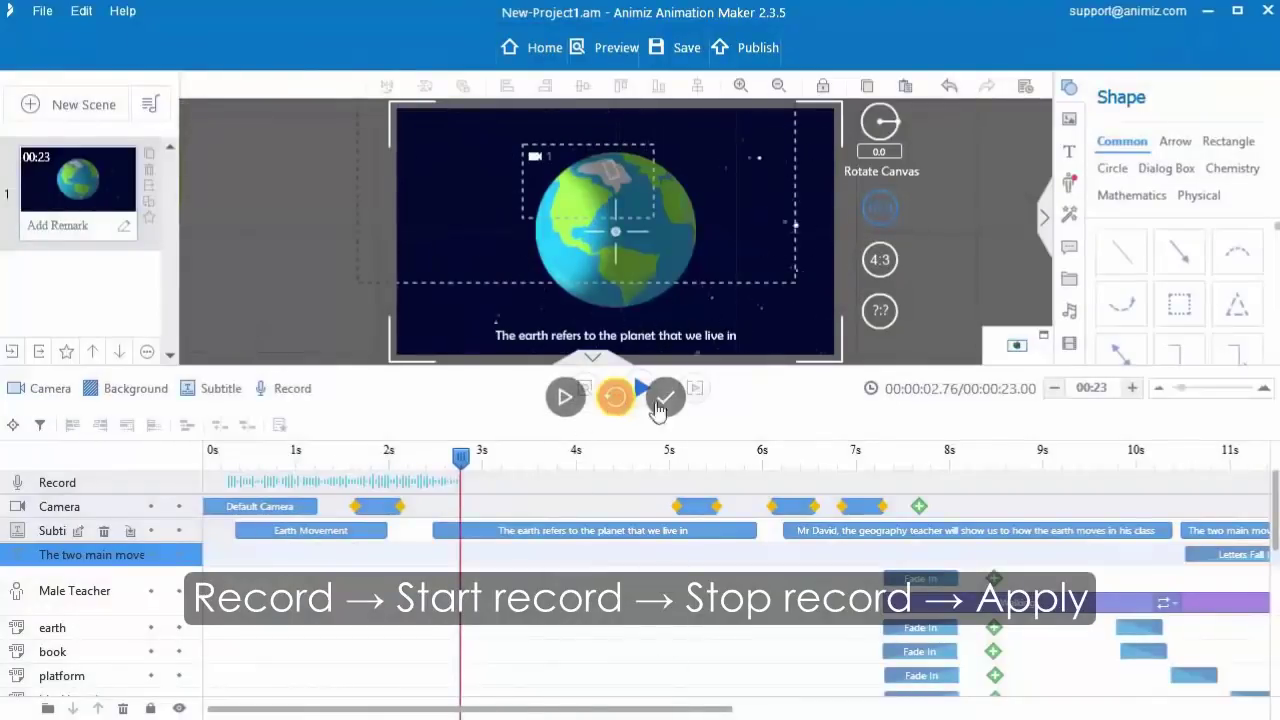
{"action": "left_click", "coordinate": [665, 402]}
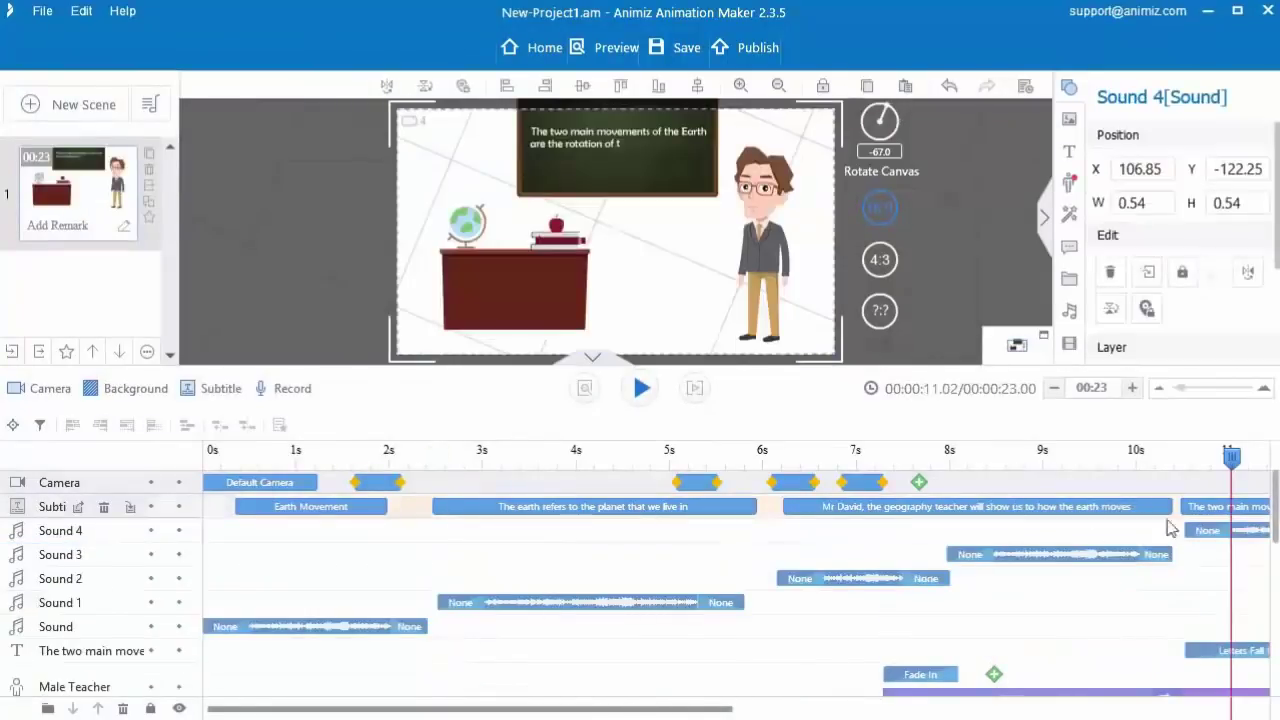
{"action": "scroll", "coordinate": [971, 611], "scroll_direction": "down", "scroll_amount": 8}
{"action": "scroll", "coordinate": [967, 623], "scroll_direction": "up", "scroll_amount": 1}
{"action": "scroll", "coordinate": [967, 623], "scroll_direction": "up", "scroll_amount": 7}
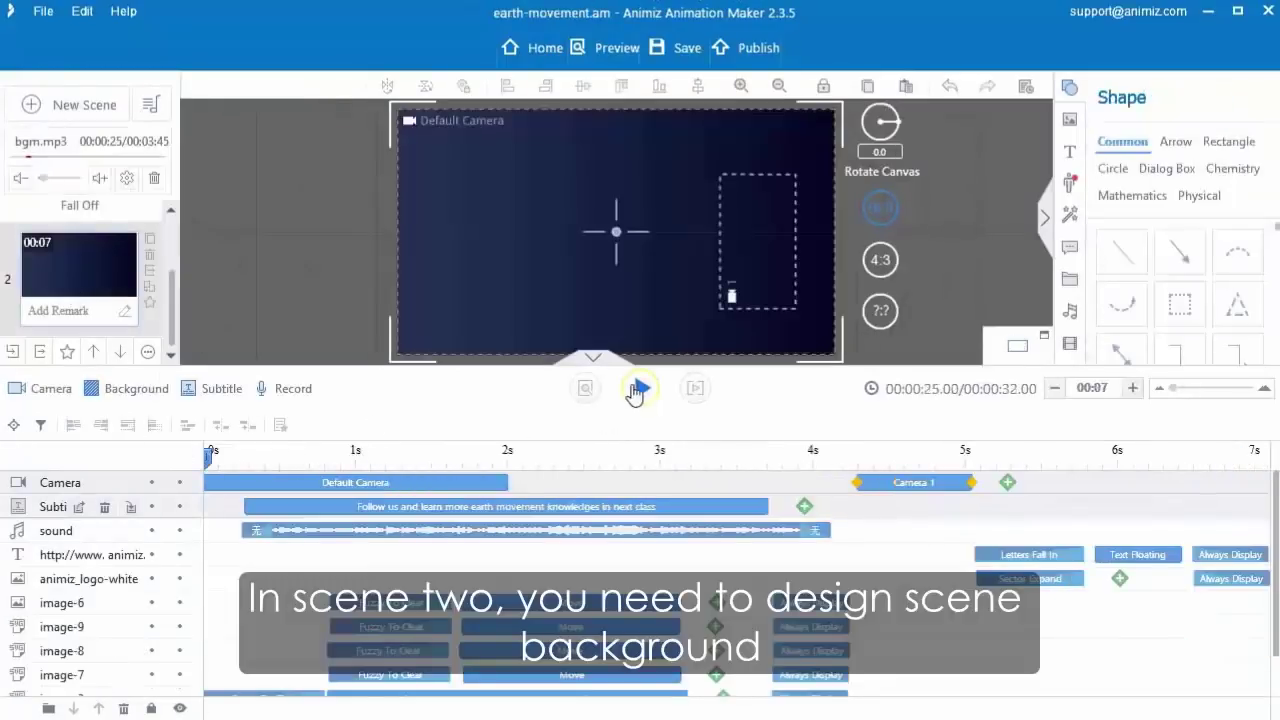
{"action": "left_click", "coordinate": [637, 390]}
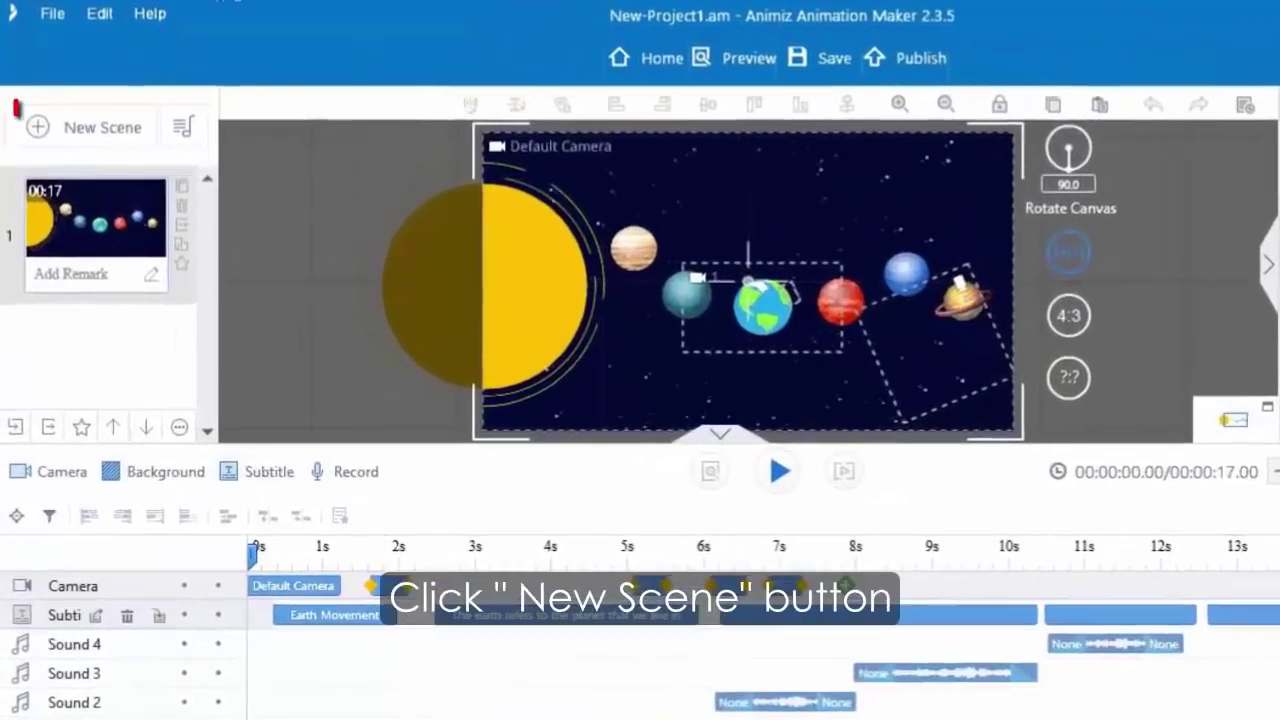
- Add a blank second scene and bring up emphasis effects for image-3
{"action": "left_click", "coordinate": [44, 126]}
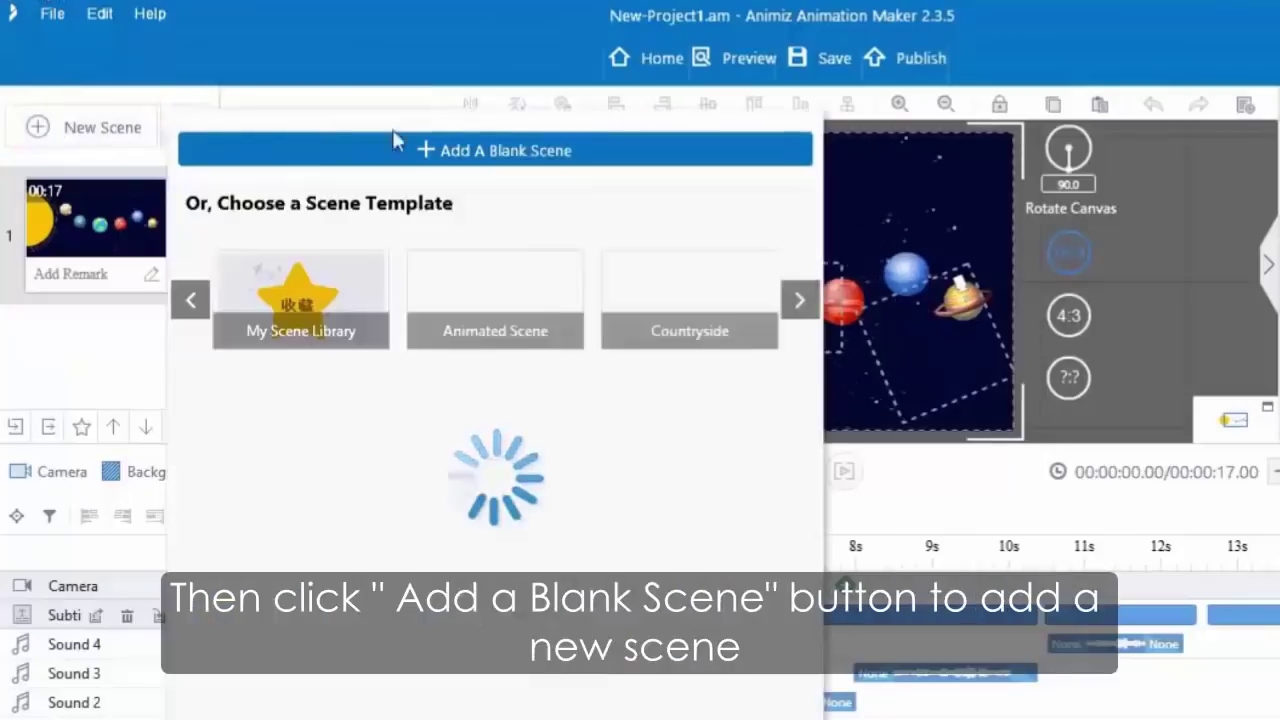
{"action": "left_click", "coordinate": [485, 152]}
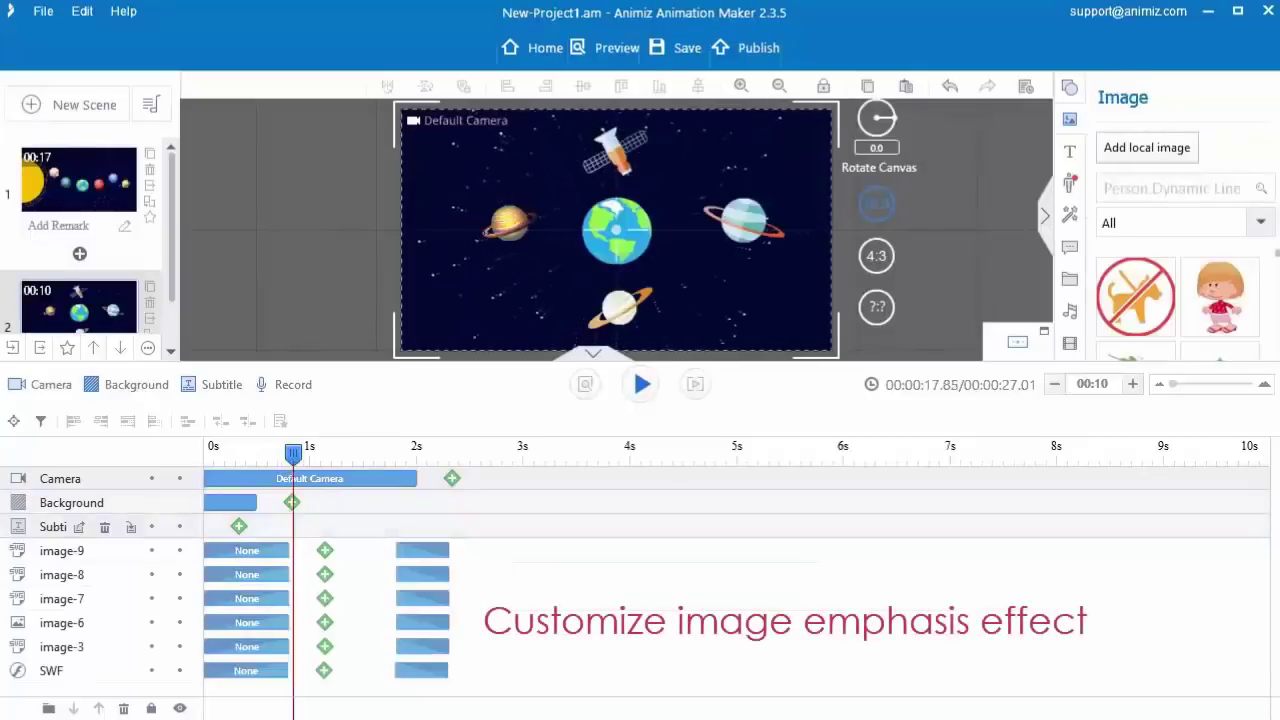
{"action": "double_click", "coordinate": [324, 648]}
- Give image-3 two Aperture emphasis effects and push its exit effect to about 4s
{"action": "left_click", "coordinate": [240, 278]}
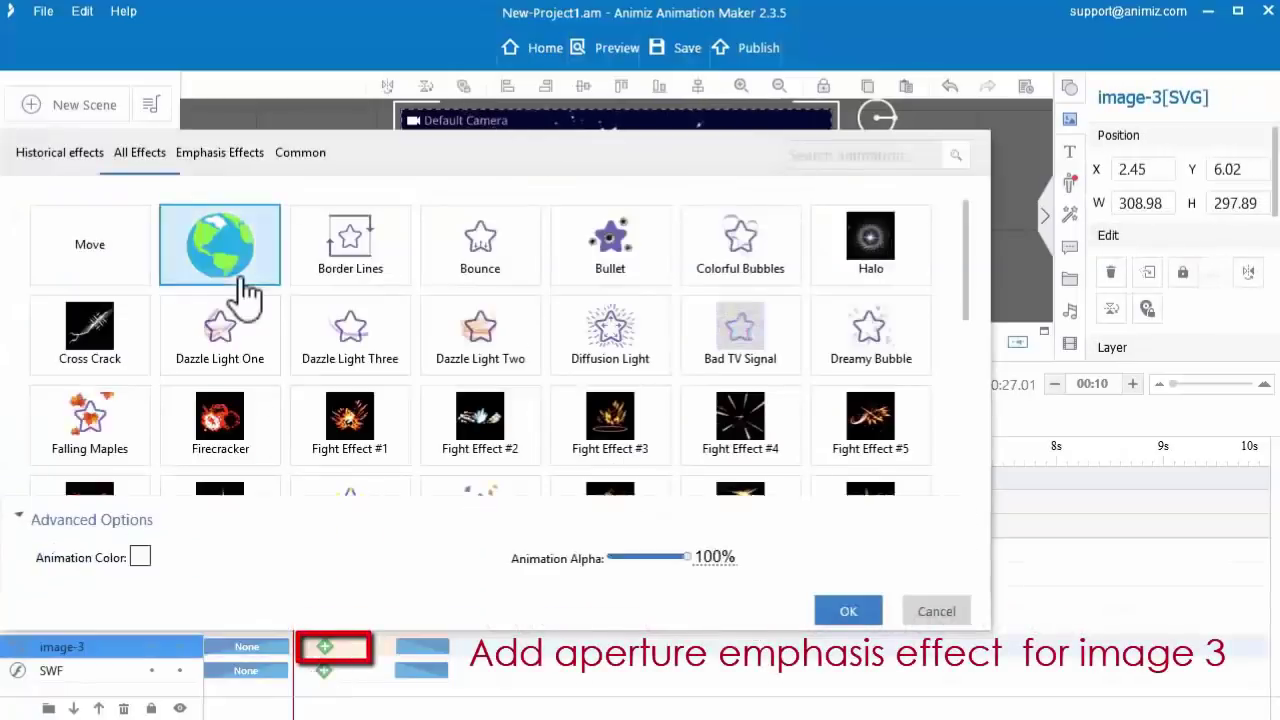
{"action": "left_click", "coordinate": [848, 615]}
{"action": "left_click_drag", "start_coordinate": [440, 654], "coordinate": [712, 690]}
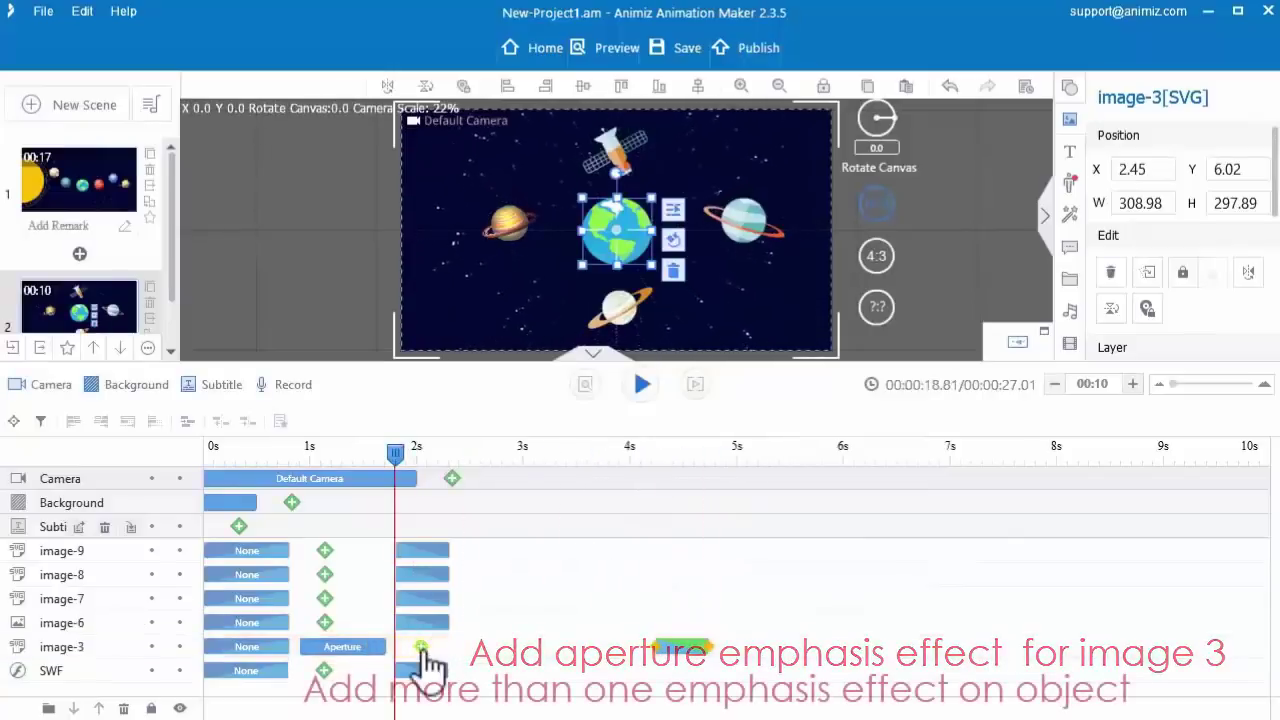
{"action": "double_click", "coordinate": [421, 648]}
{"action": "left_click", "coordinate": [229, 263]}
{"action": "left_click", "coordinate": [855, 612]}
{"action": "left_click", "coordinate": [432, 648]}
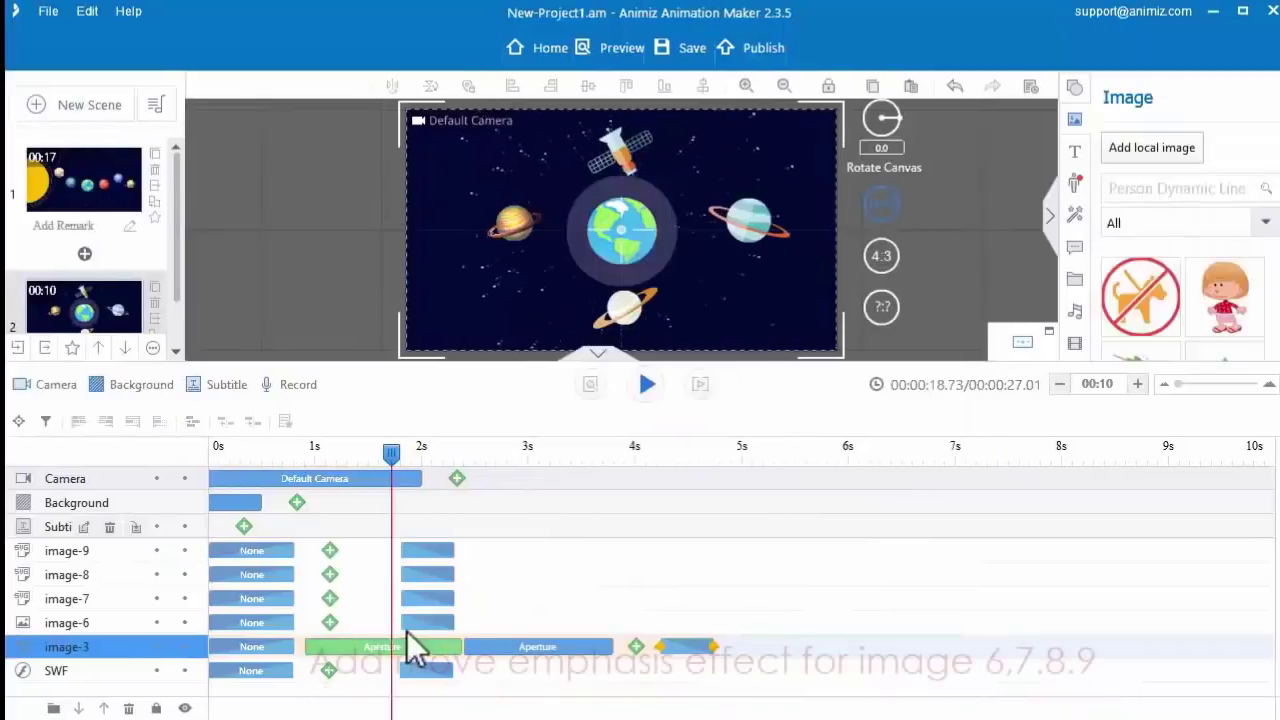
- Add a Move effect to image-6, set its destination, and bend its dotted path into a curve
{"action": "left_click", "coordinate": [331, 623]}
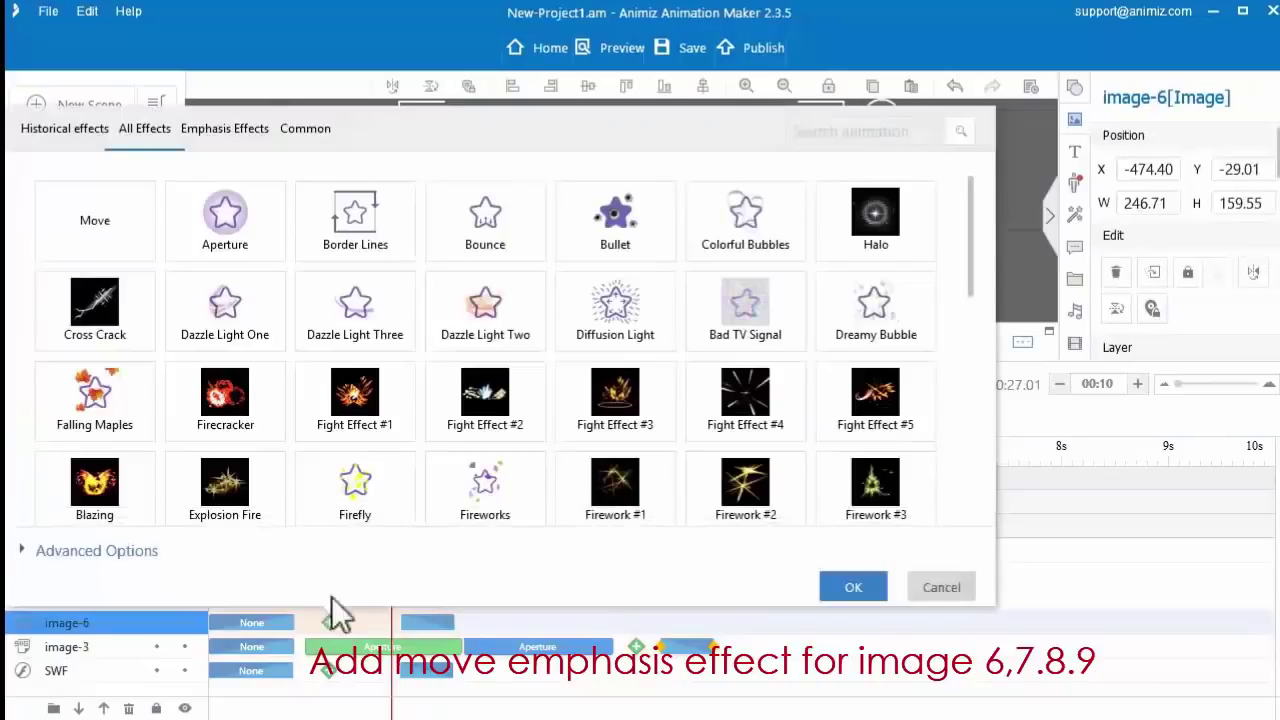
{"action": "left_click", "coordinate": [130, 237]}
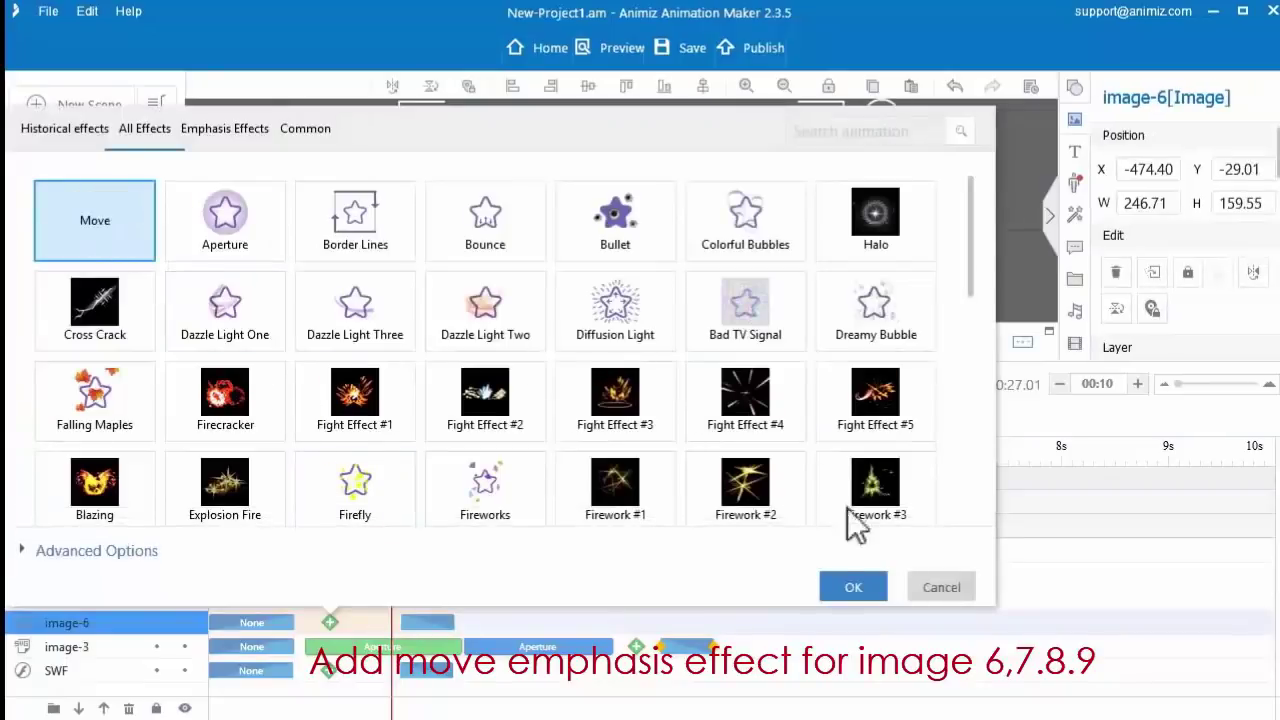
{"action": "left_click", "coordinate": [866, 594]}
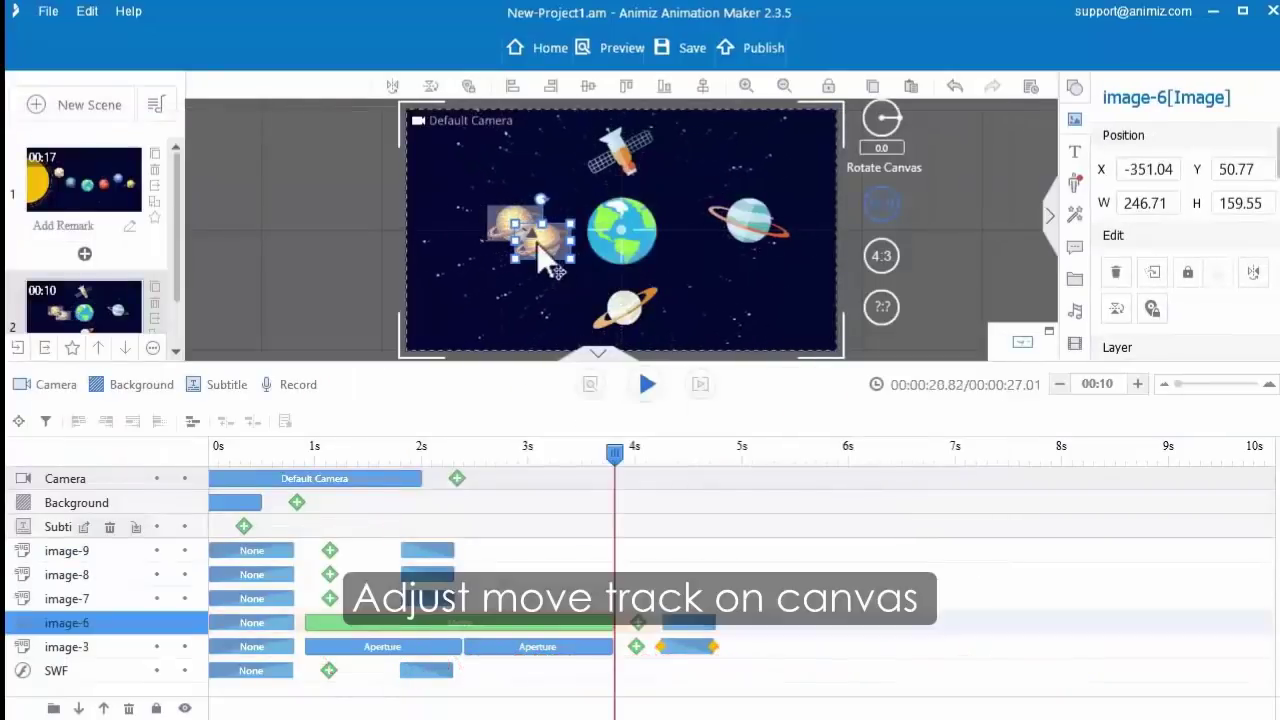
{"action": "left_click_drag", "start_coordinate": [542, 244], "coordinate": [606, 290]}
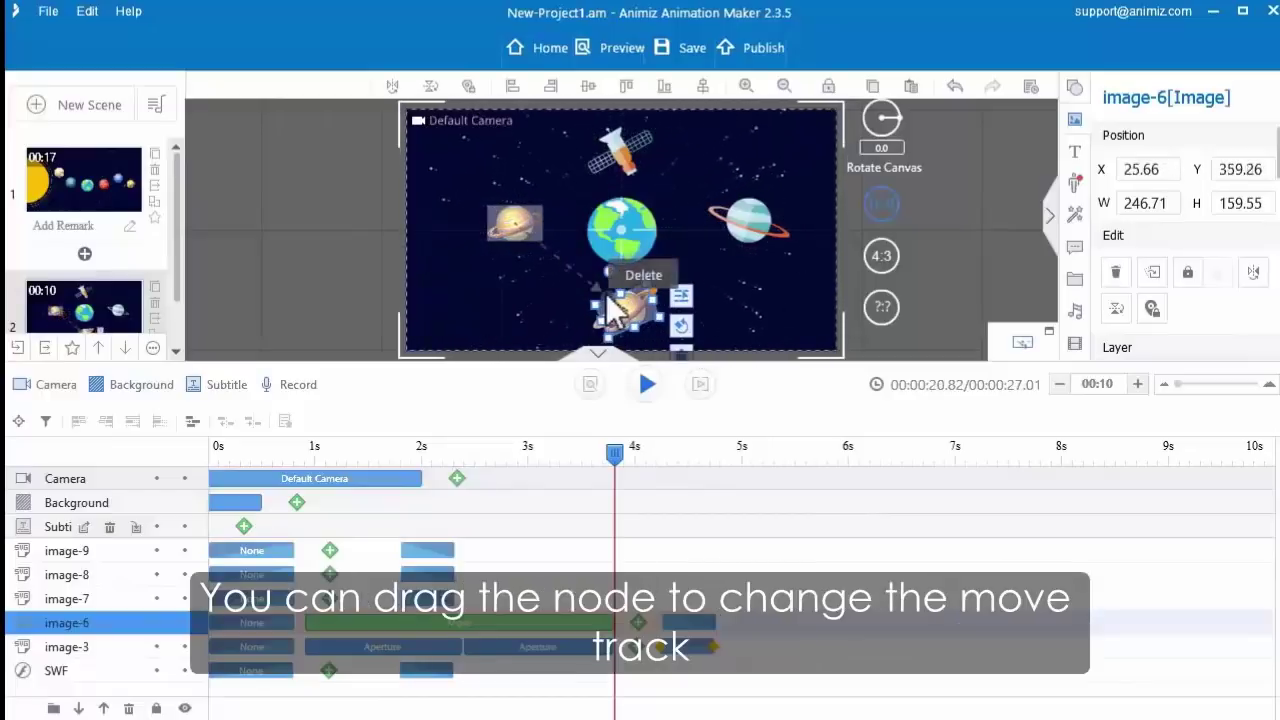
{"action": "left_click_drag", "start_coordinate": [521, 301], "coordinate": [518, 316]}
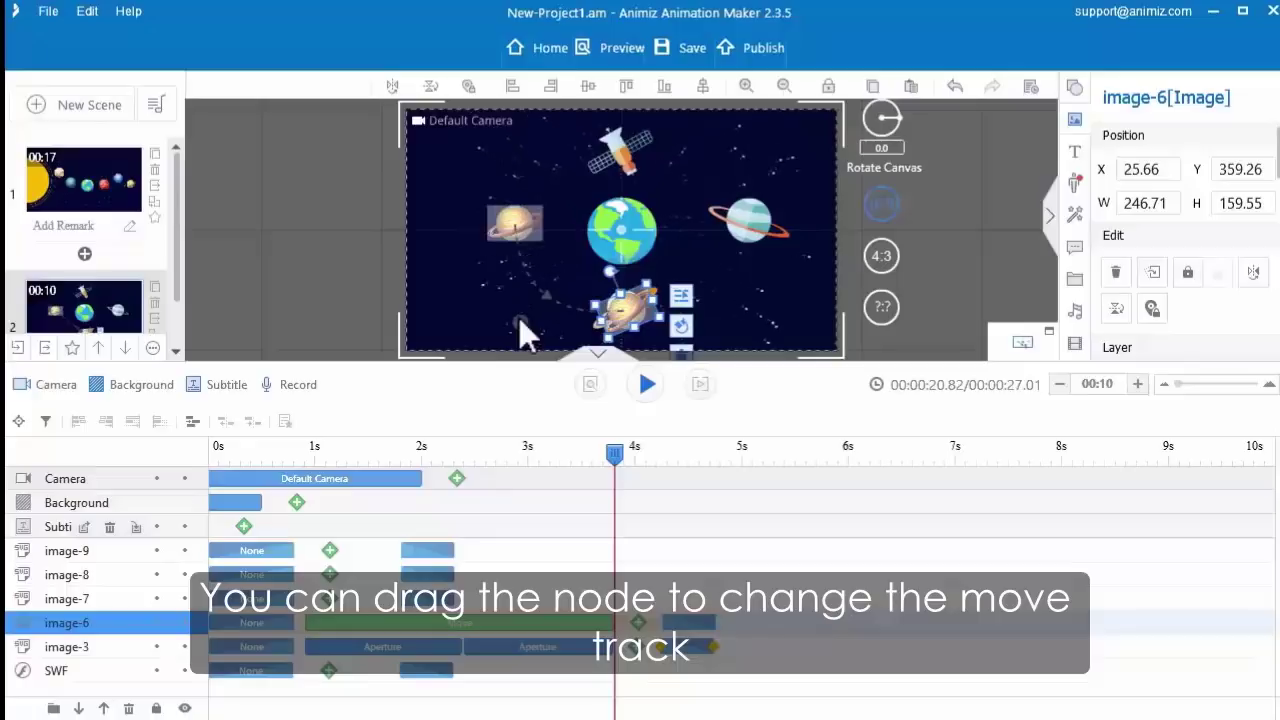
{"action": "left_click_drag", "start_coordinate": [495, 509], "coordinate": [620, 505]}
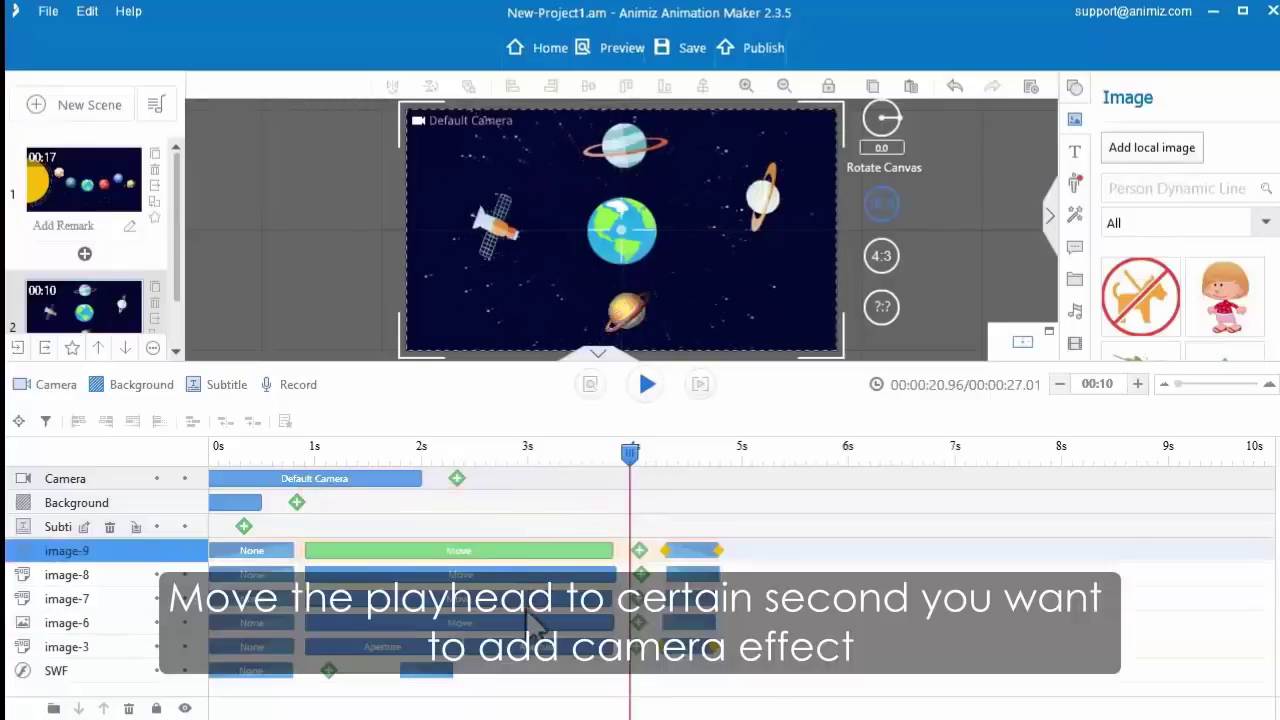
- Add a Camera 1 shot from 4.8s to 5.80s framed on a small box beside the Earth
{"action": "left_click", "coordinate": [630, 452]}
{"action": "left_click_drag", "start_coordinate": [634, 458], "coordinate": [688, 460]}
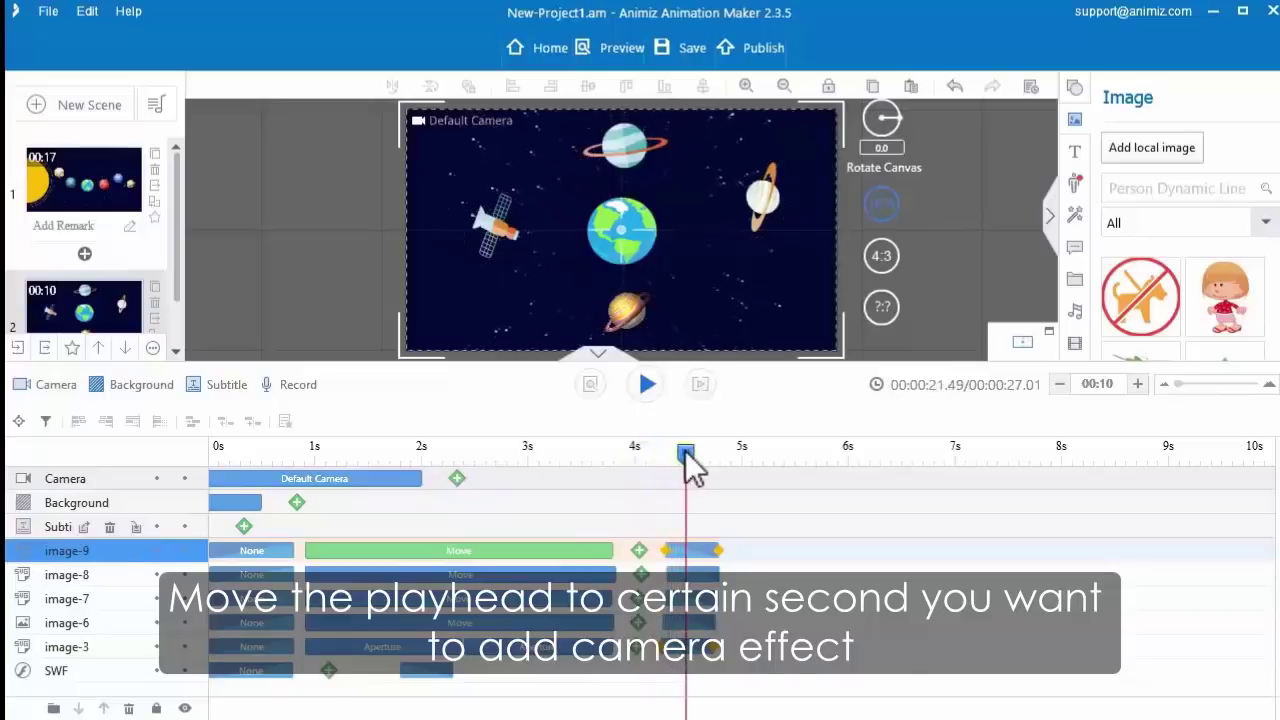
{"action": "left_click", "coordinate": [721, 468]}
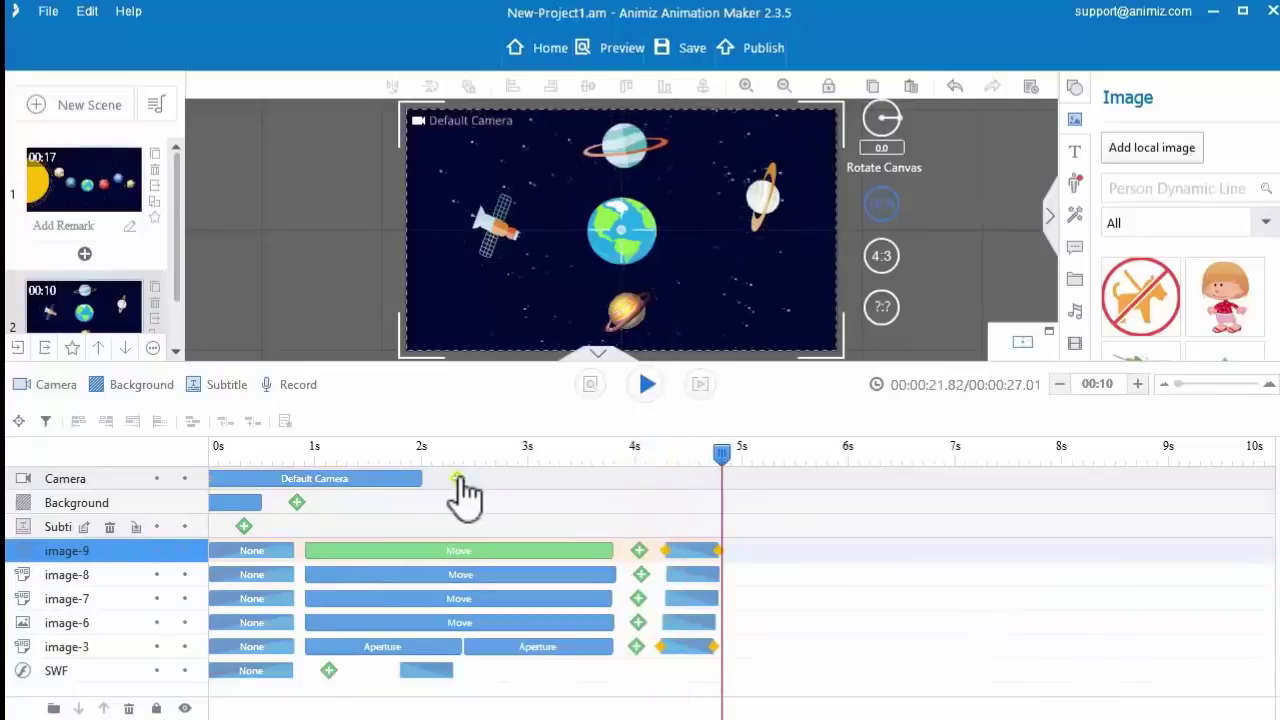
{"action": "left_click", "coordinate": [458, 482]}
{"action": "left_click_drag", "start_coordinate": [457, 486], "coordinate": [791, 484]}
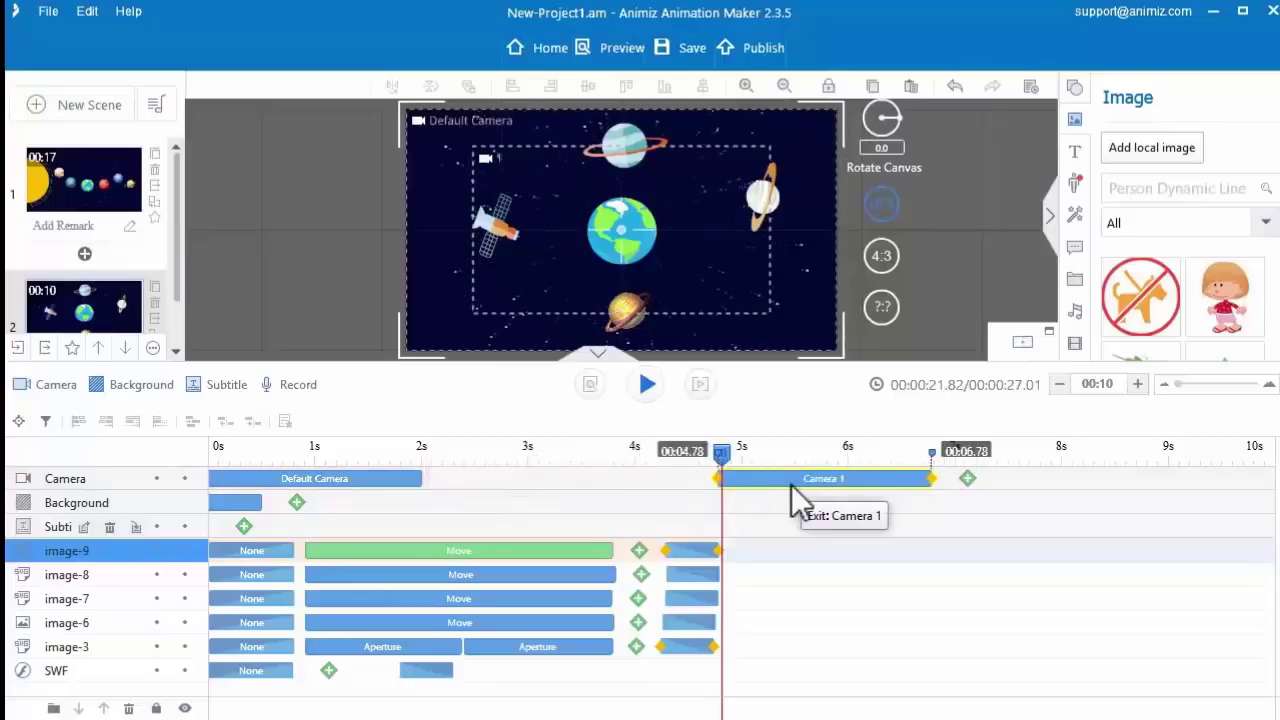
{"action": "left_click", "coordinate": [796, 484]}
{"action": "left_click_drag", "start_coordinate": [920, 486], "coordinate": [797, 495]}
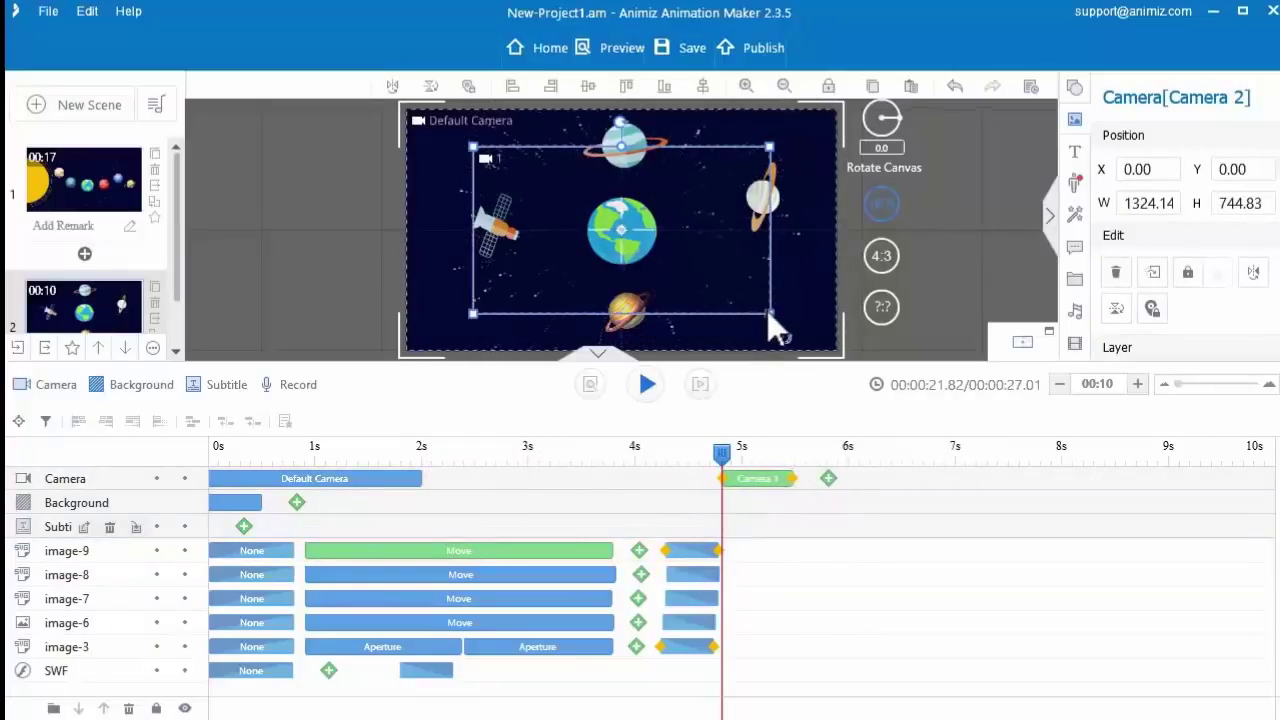
{"action": "left_click_drag", "start_coordinate": [767, 314], "coordinate": [665, 224]}
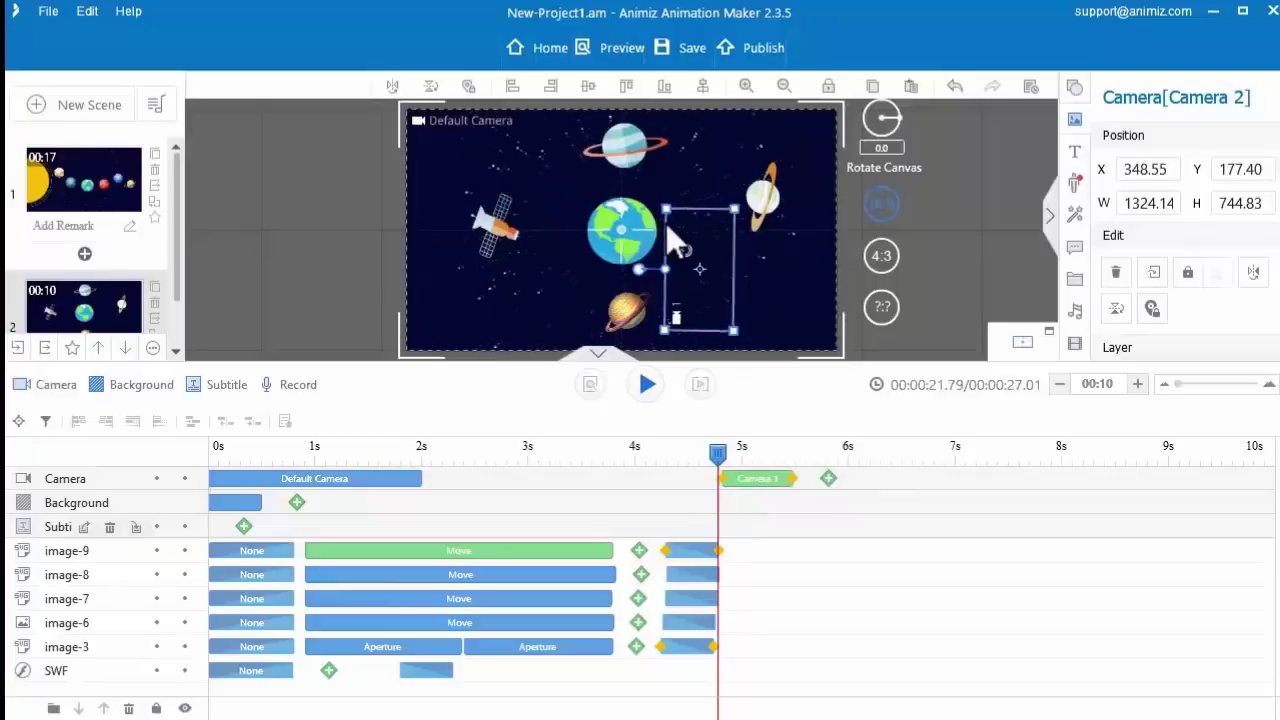
{"action": "left_click_drag", "start_coordinate": [720, 455], "coordinate": [814, 462]}
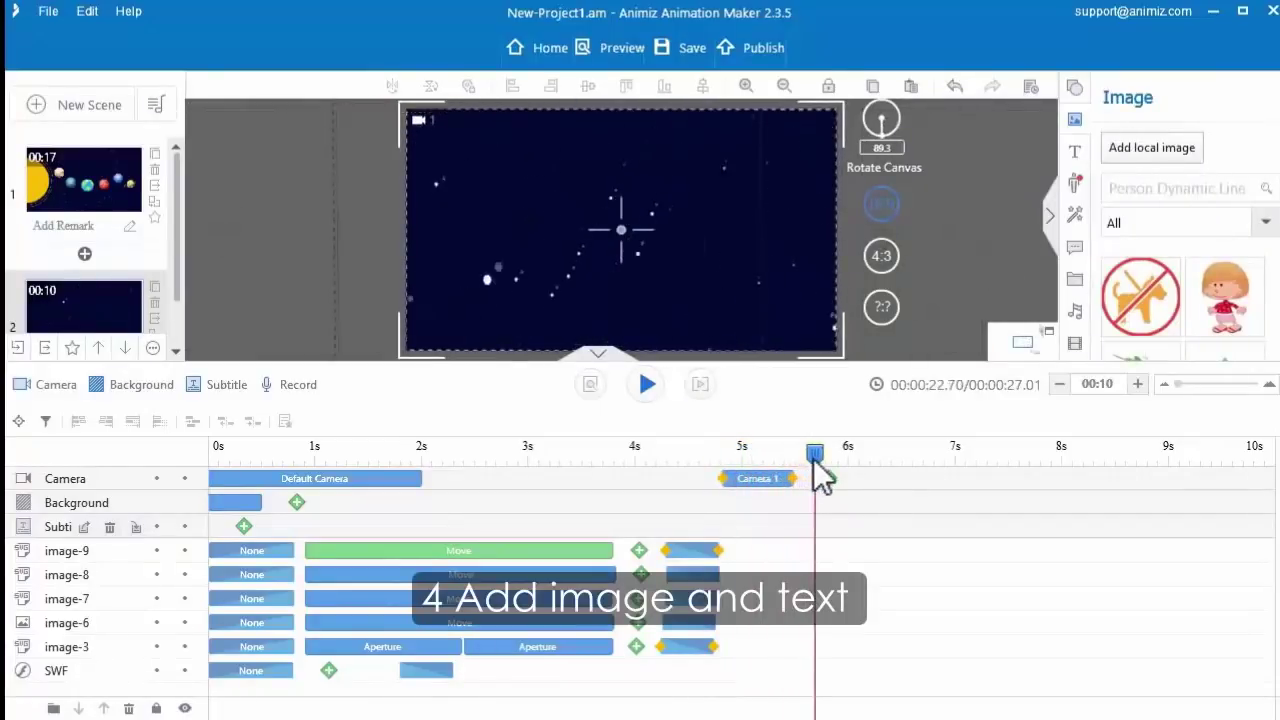
- Shift the website text's animations later and retime its Letters Fall In entrance
{"action": "left_click", "coordinate": [814, 462]}
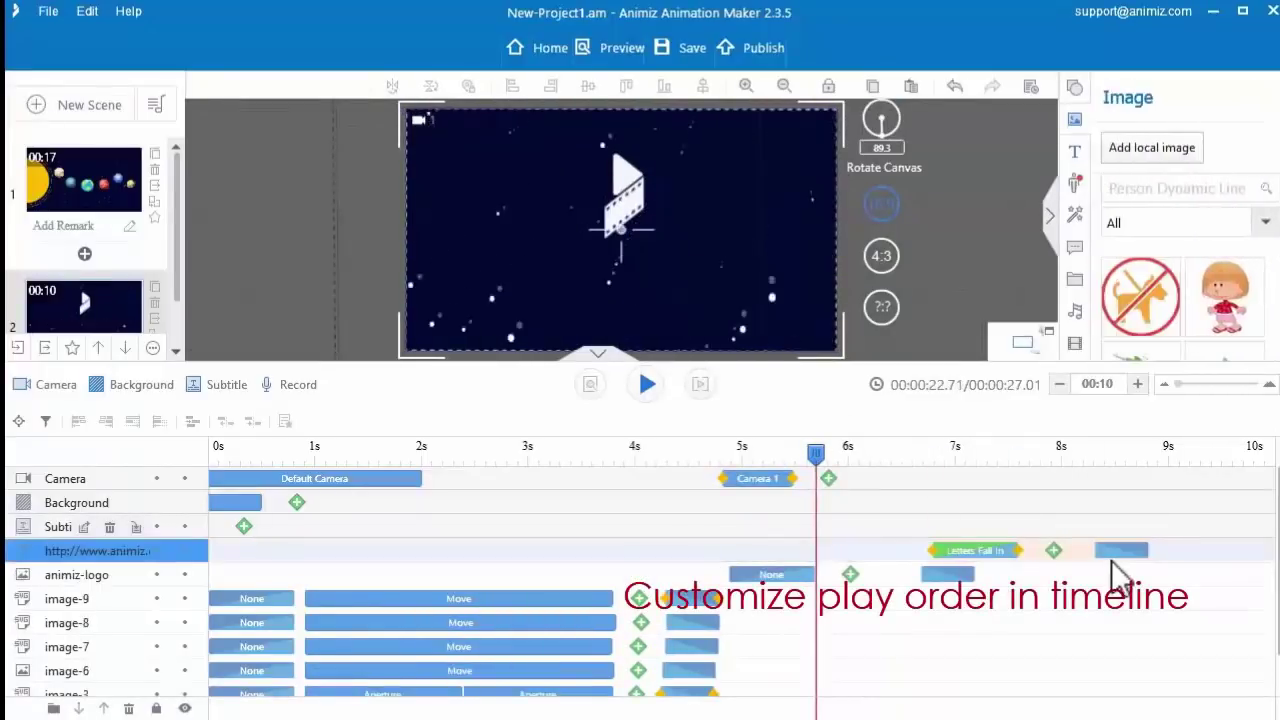
{"action": "left_click_drag", "start_coordinate": [1112, 563], "coordinate": [1237, 594]}
{"action": "left_click_drag", "start_coordinate": [1100, 563], "coordinate": [1030, 570]}
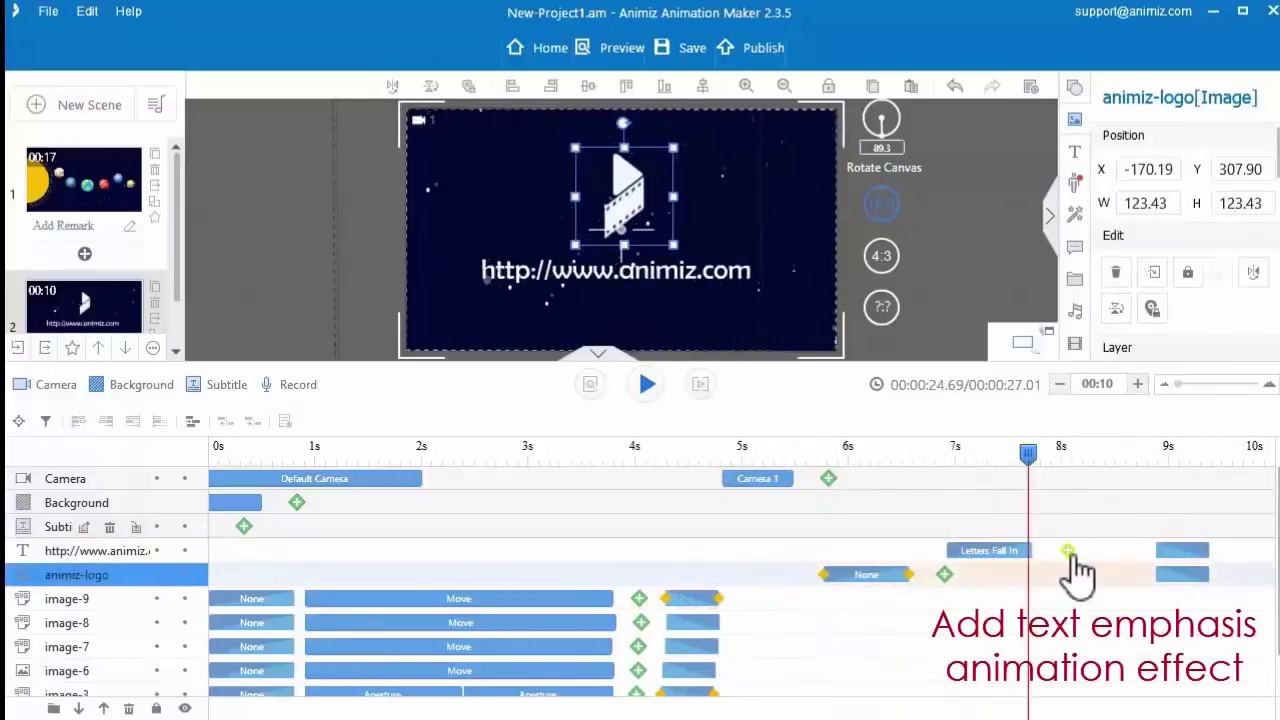
- Add a Letters Spiral emphasis effect to the website text
{"action": "left_click", "coordinate": [1068, 552]}
{"action": "scroll", "coordinate": [940, 540], "scroll_direction": "down", "scroll_amount": 10}
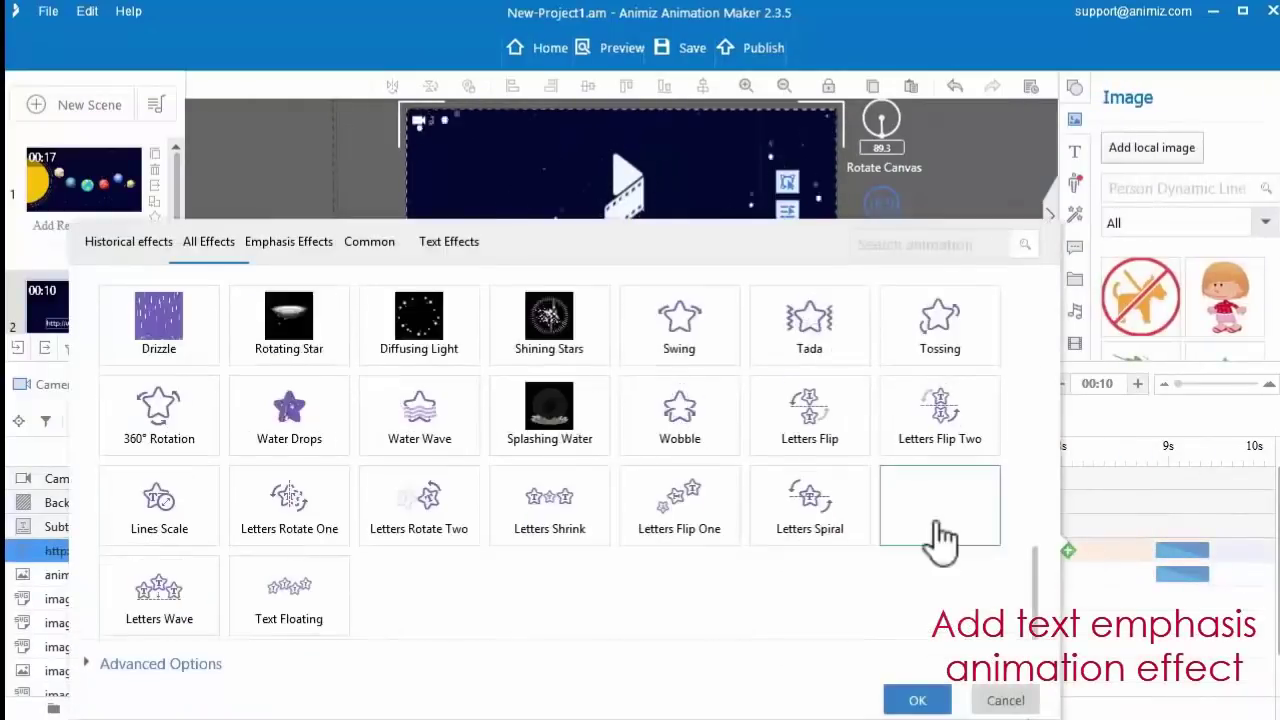
{"action": "left_click", "coordinate": [855, 530]}
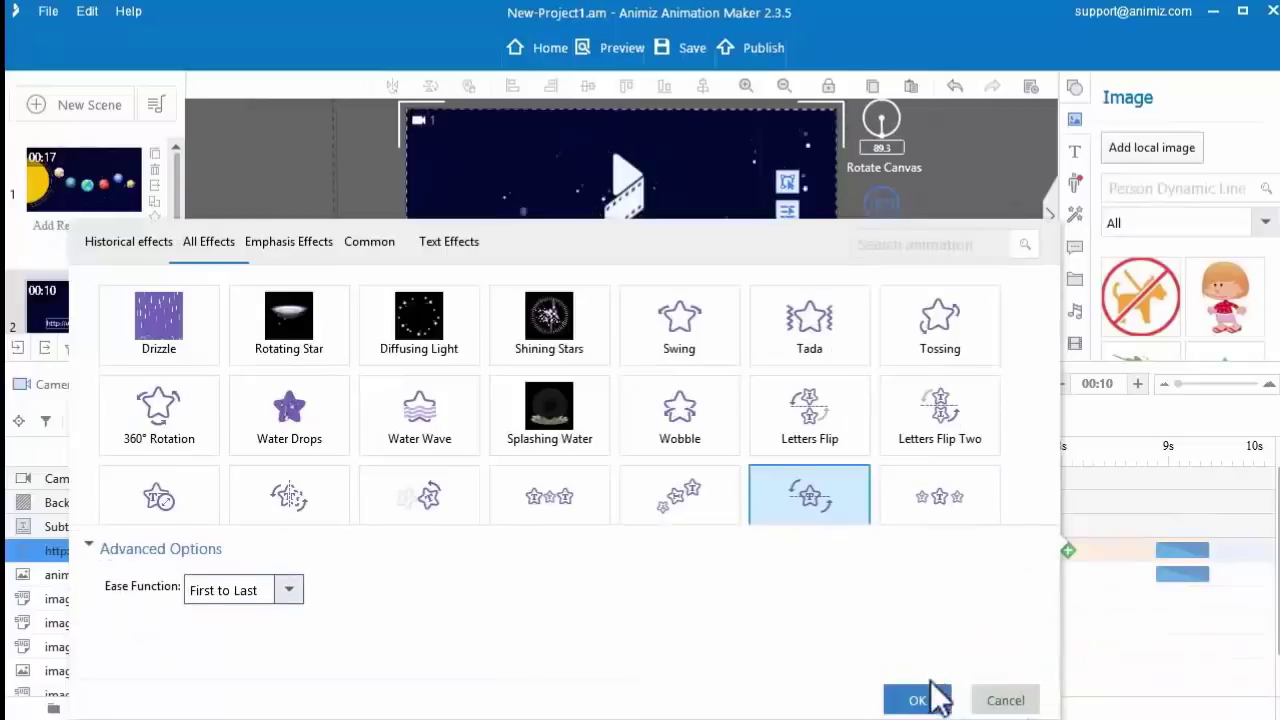
{"action": "left_click", "coordinate": [920, 698]}
{"action": "left_click", "coordinate": [1072, 558]}
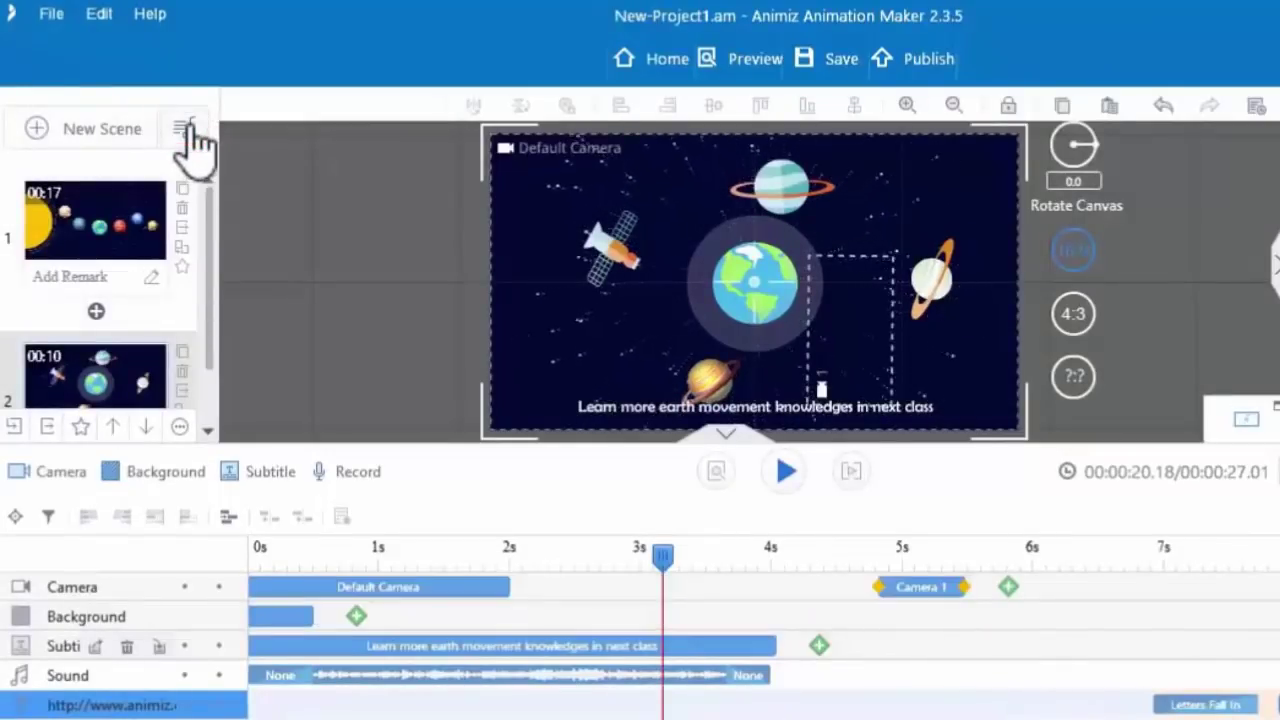
- Load bgm.mp3 as the background music and lower its volume to about 79%
{"action": "left_click", "coordinate": [186, 130]}
{"action": "left_click", "coordinate": [266, 215]}
{"action": "left_click", "coordinate": [850, 645]}
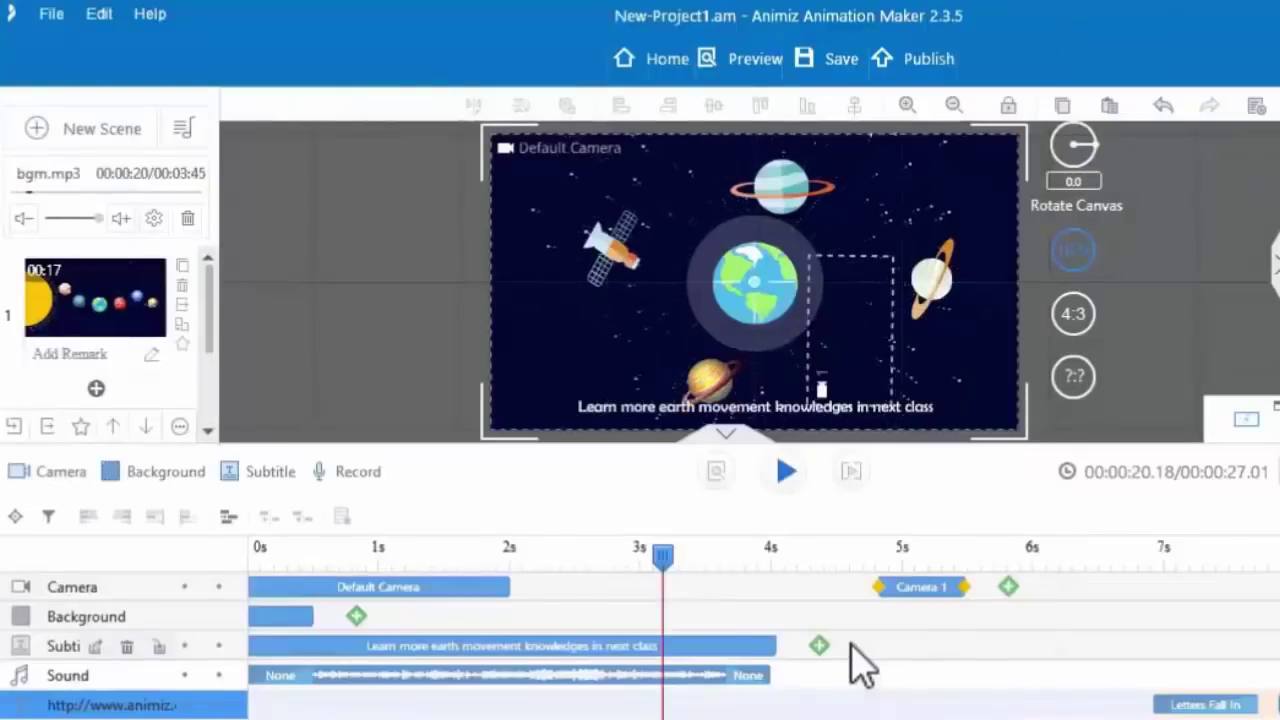
{"action": "left_click_drag", "start_coordinate": [97, 218], "coordinate": [76, 221]}
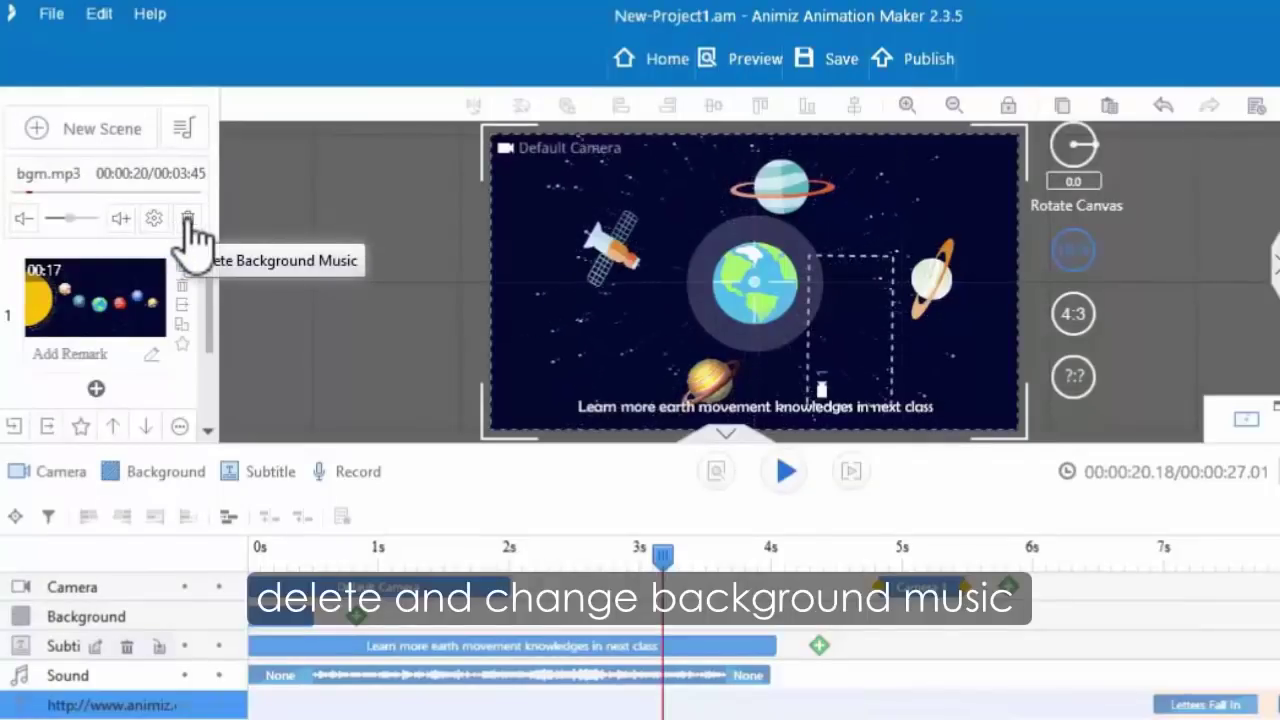
{"action": "left_click", "coordinate": [96, 388]}
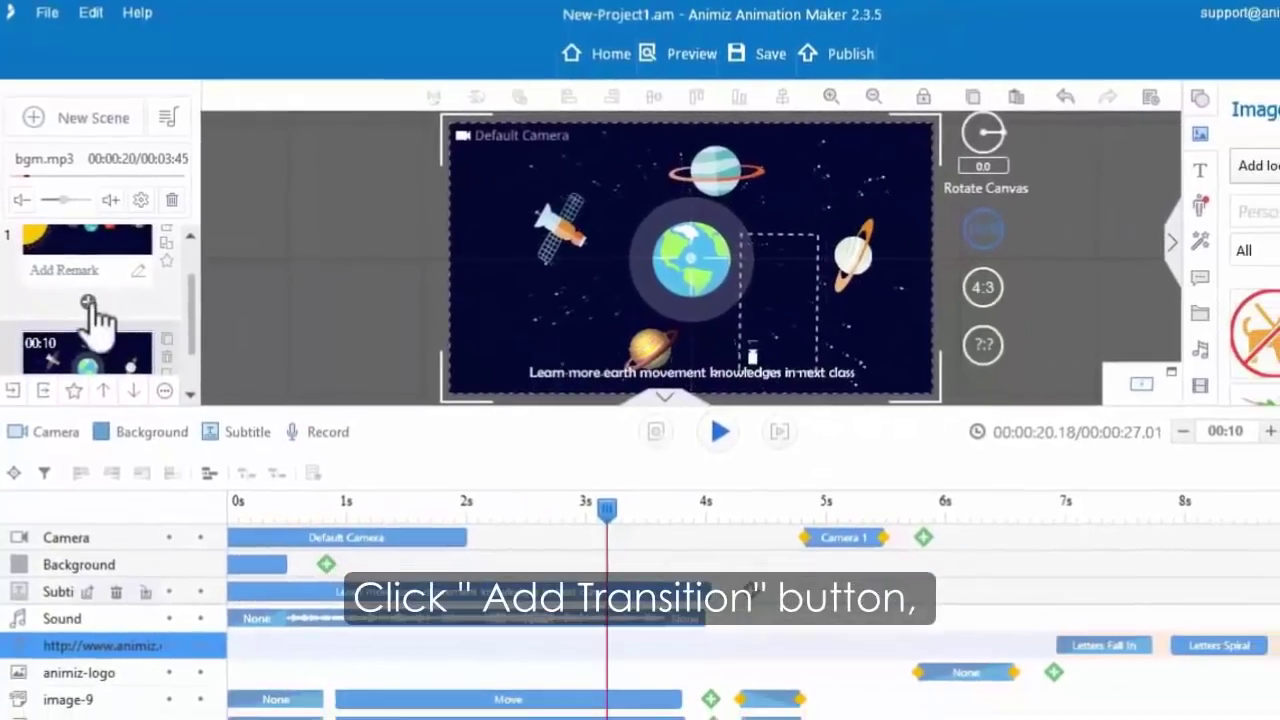
- Insert a trapezoid-style transition between scene 1 and scene 2, 2s long, position Down
{"action": "left_click", "coordinate": [88, 302]}
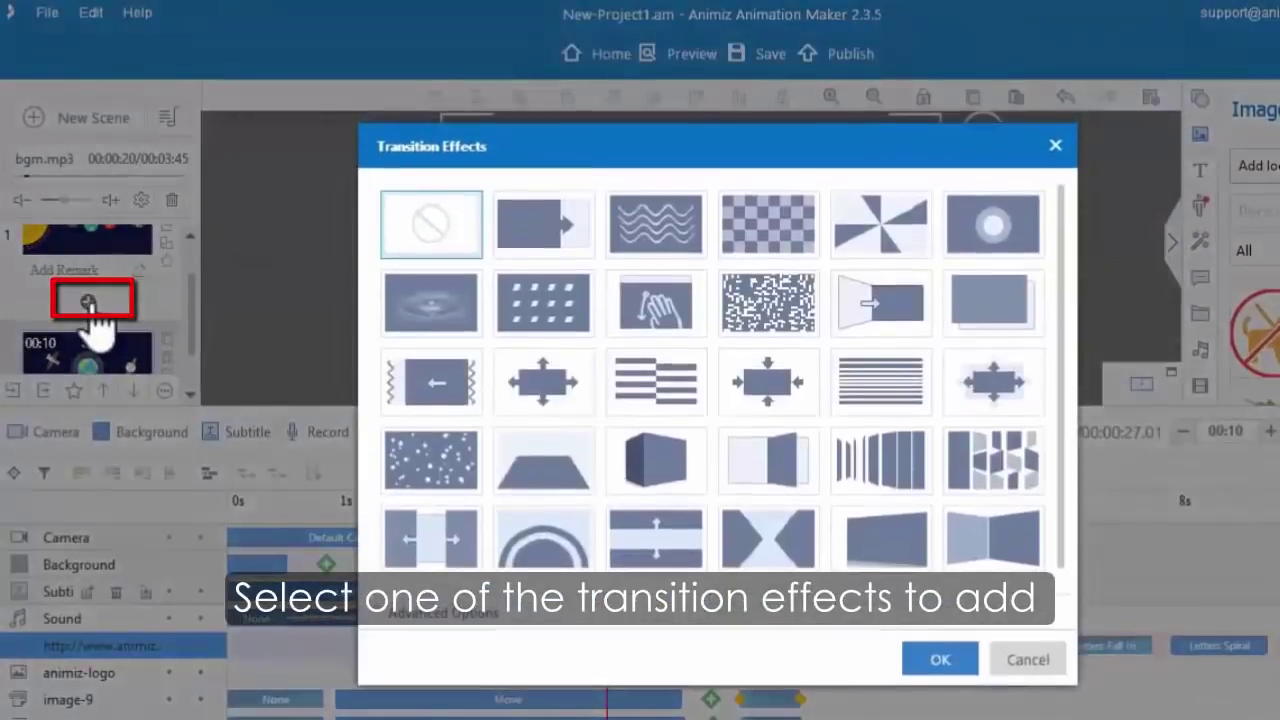
{"action": "left_click", "coordinate": [537, 450]}
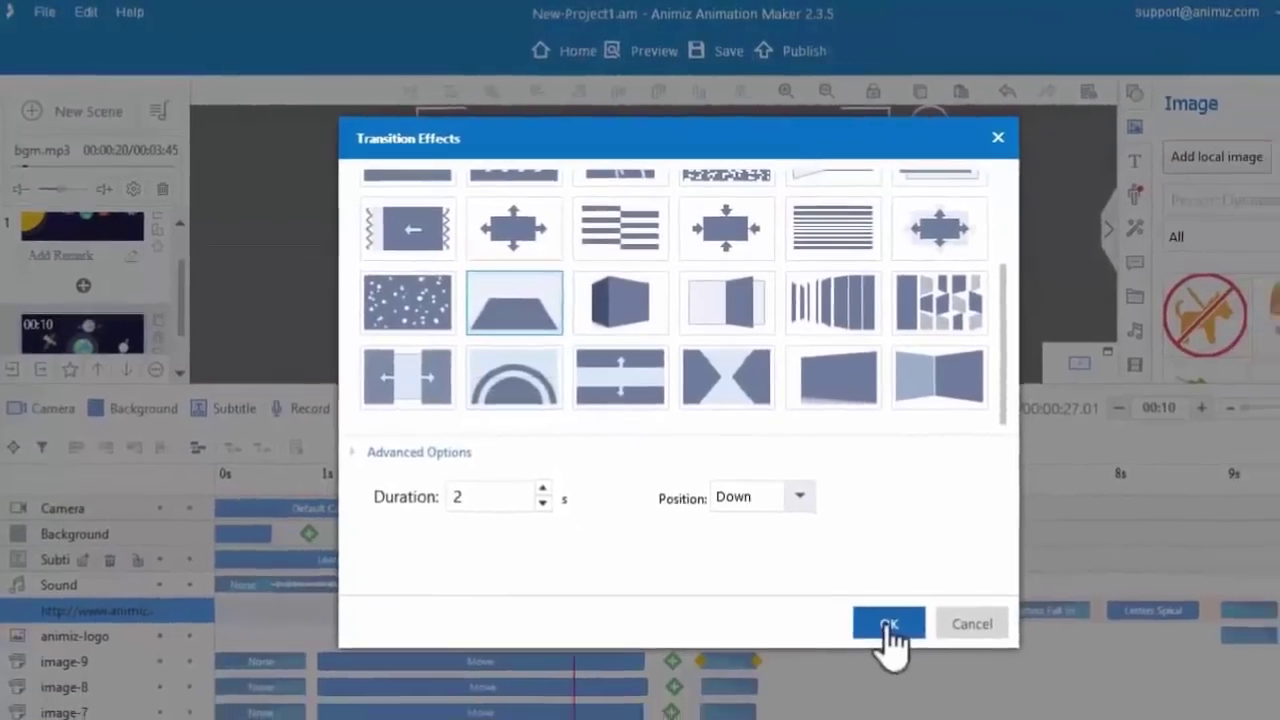
{"action": "left_click", "coordinate": [940, 659]}
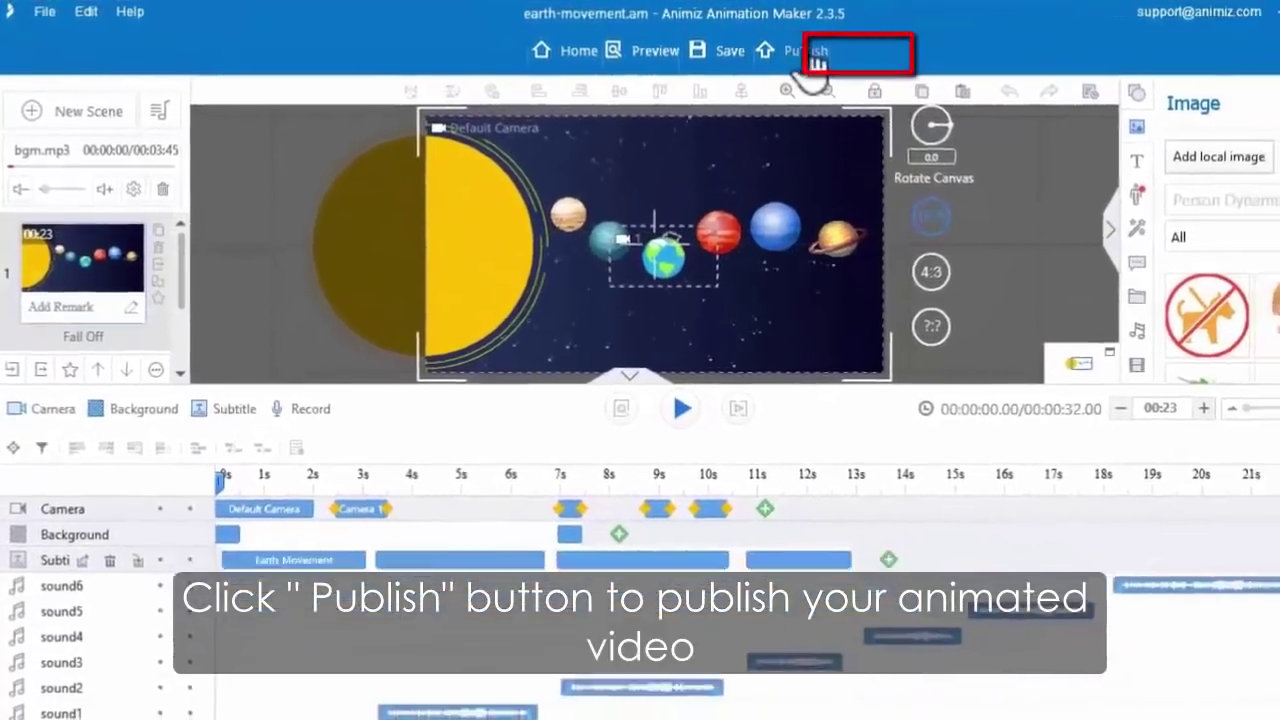
- Publish the animation to the cloud as a non-public Education video at 576P
{"action": "left_click", "coordinate": [862, 56]}
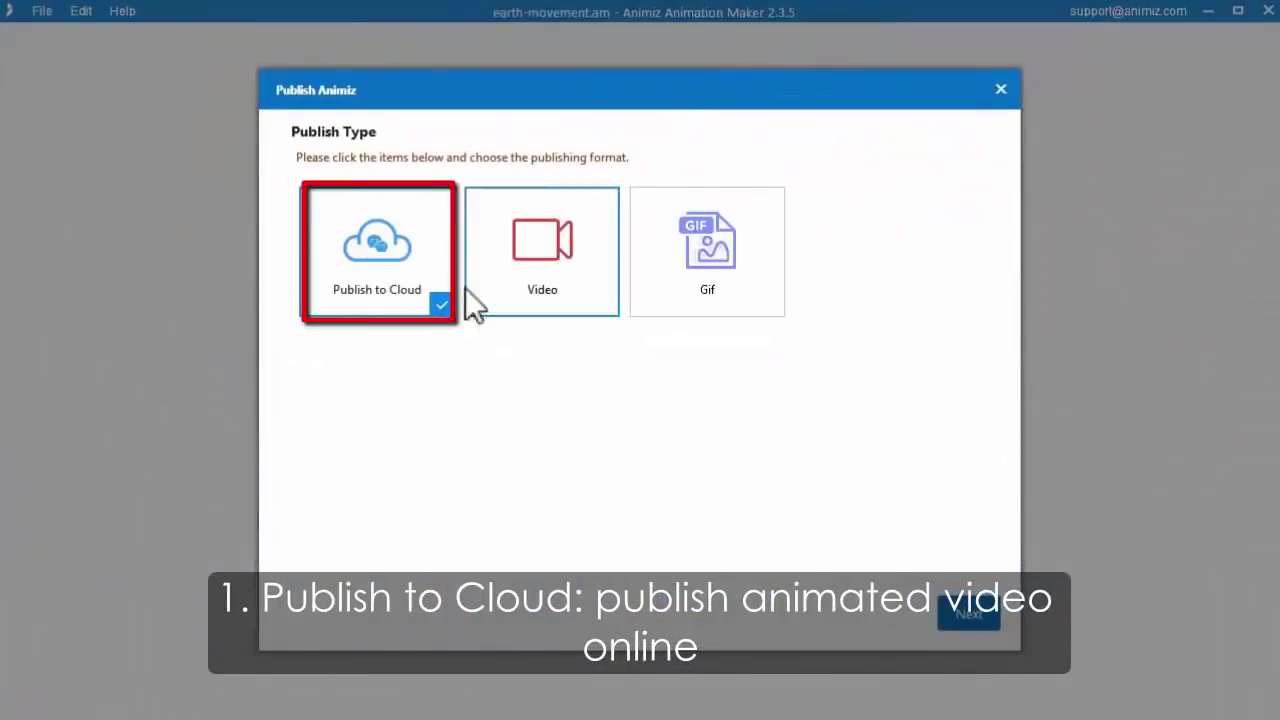
{"action": "left_click", "coordinate": [968, 618]}
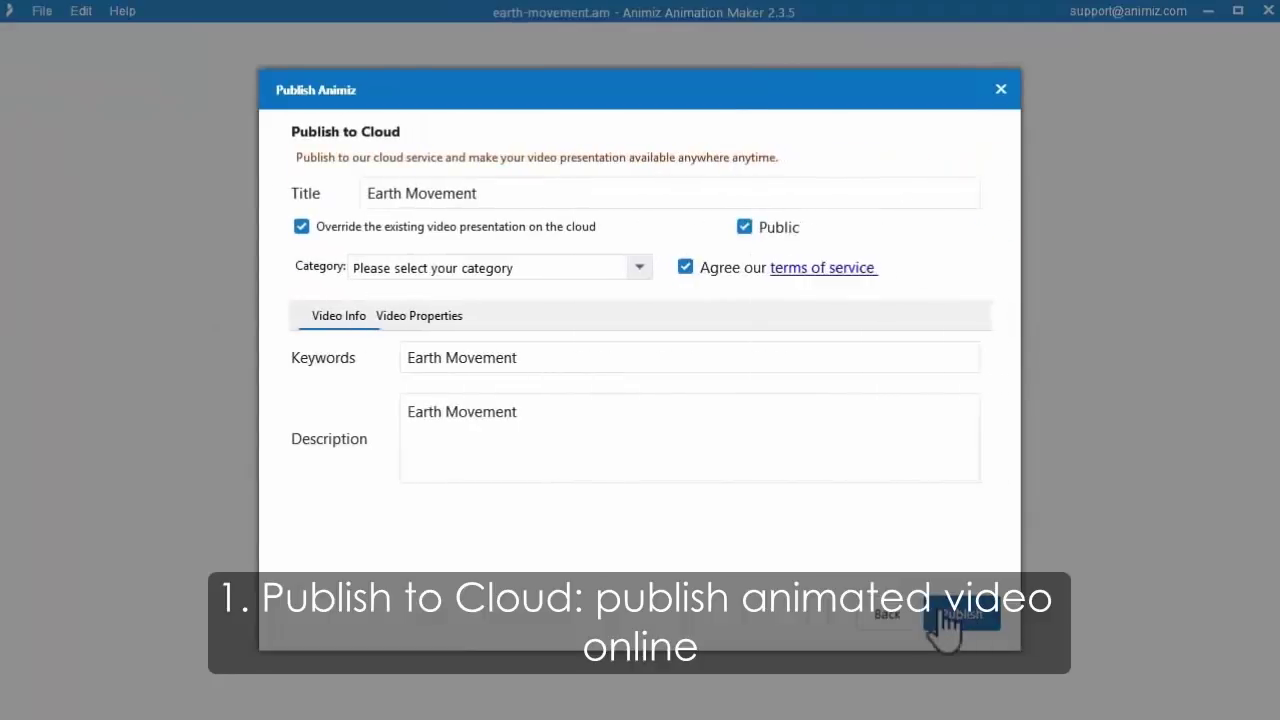
{"action": "left_click", "coordinate": [637, 266]}
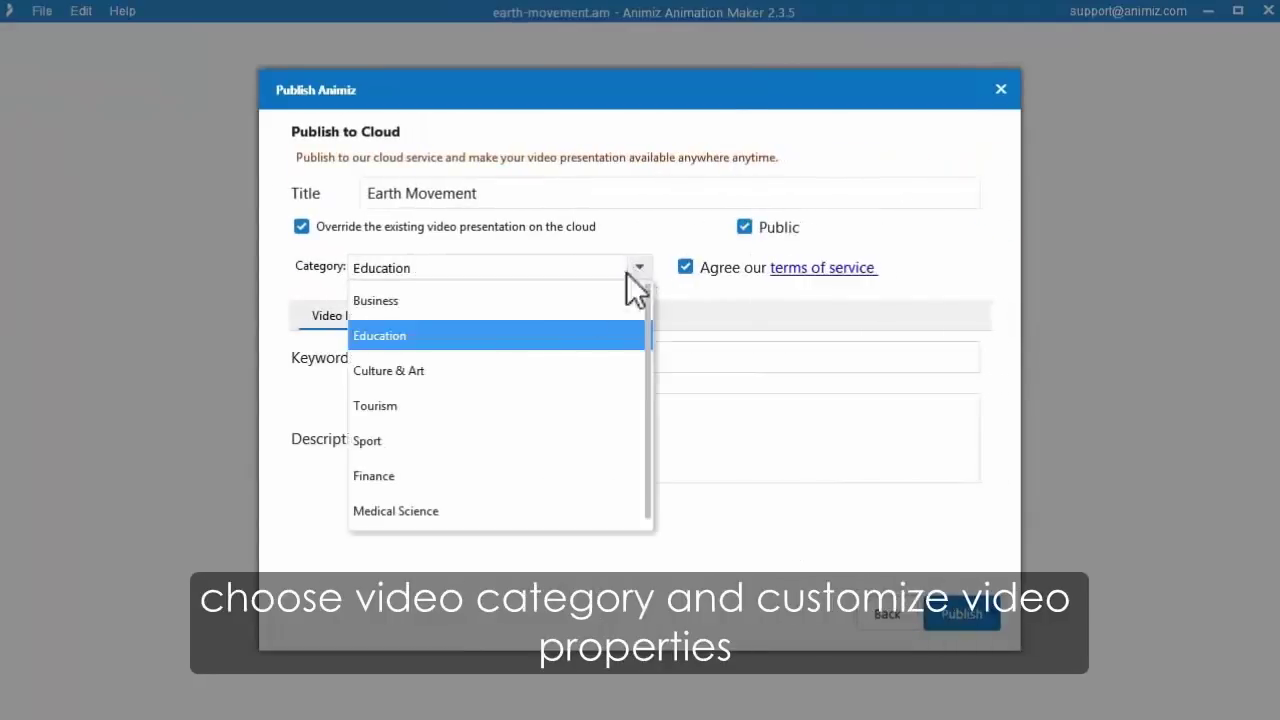
{"action": "left_click", "coordinate": [478, 335]}
{"action": "left_click", "coordinate": [745, 228]}
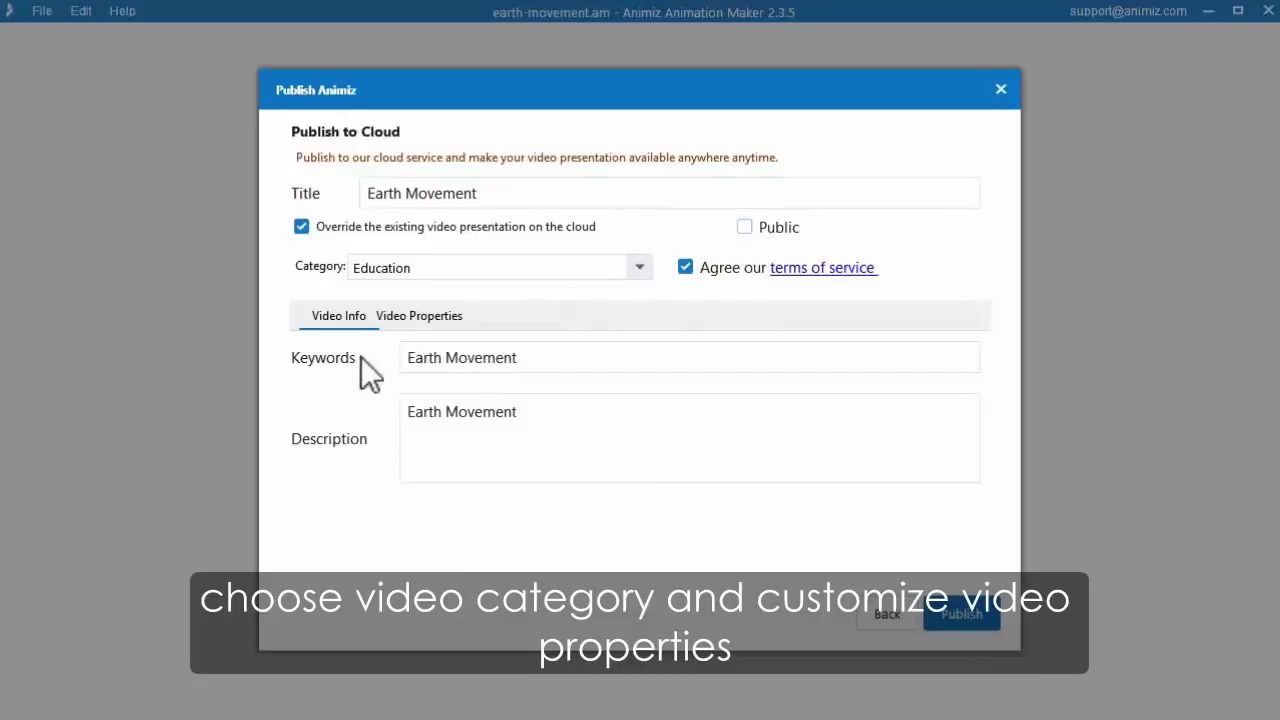
{"action": "left_click", "coordinate": [416, 318]}
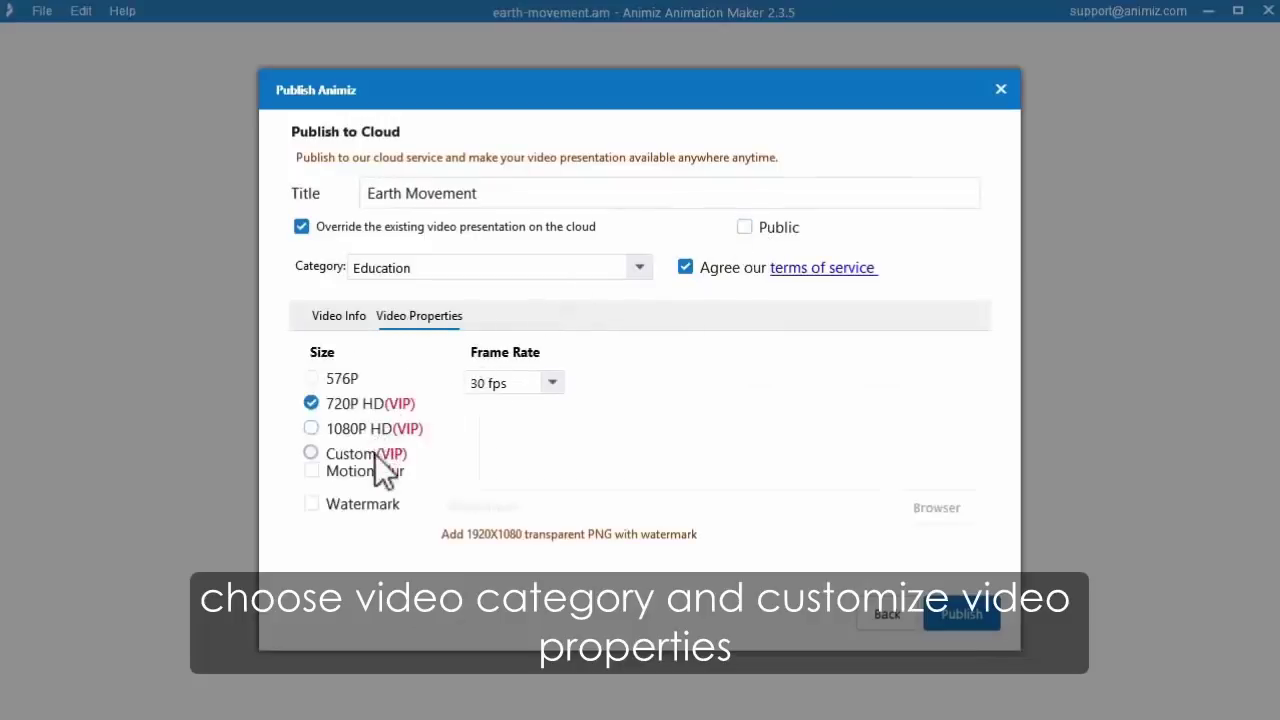
{"action": "left_click", "coordinate": [343, 383]}
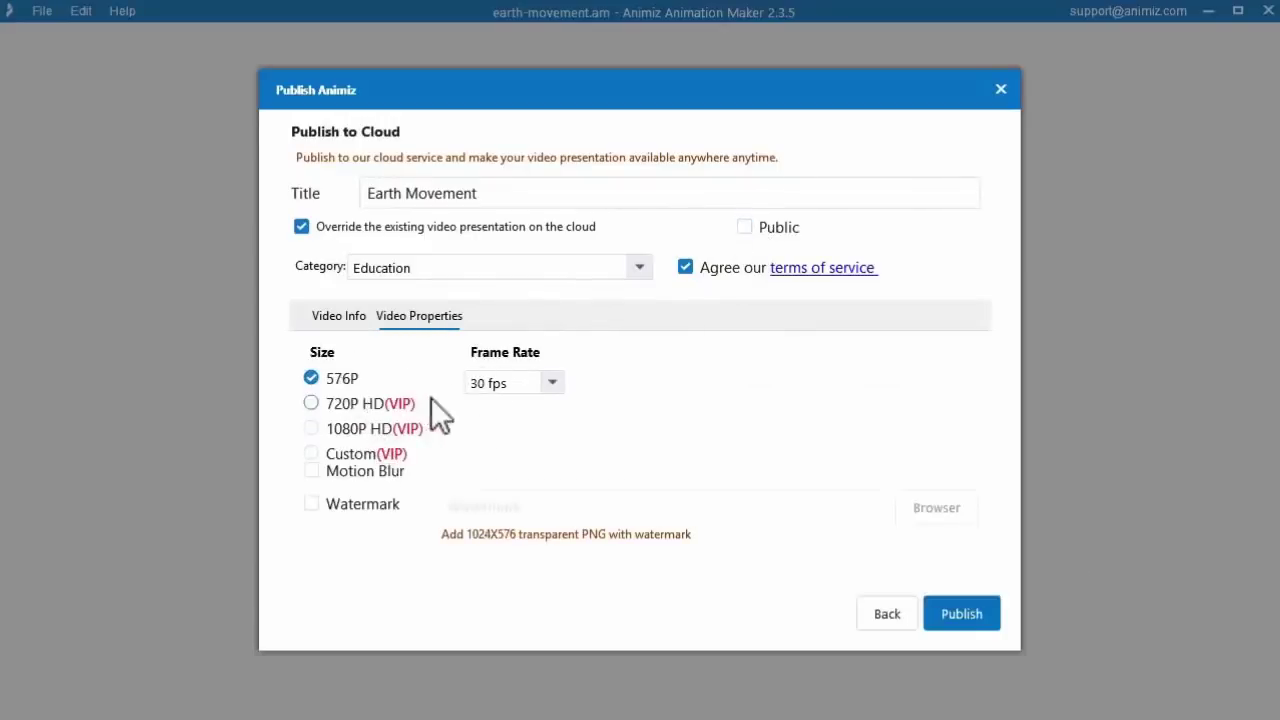
{"action": "left_click", "coordinate": [960, 631]}
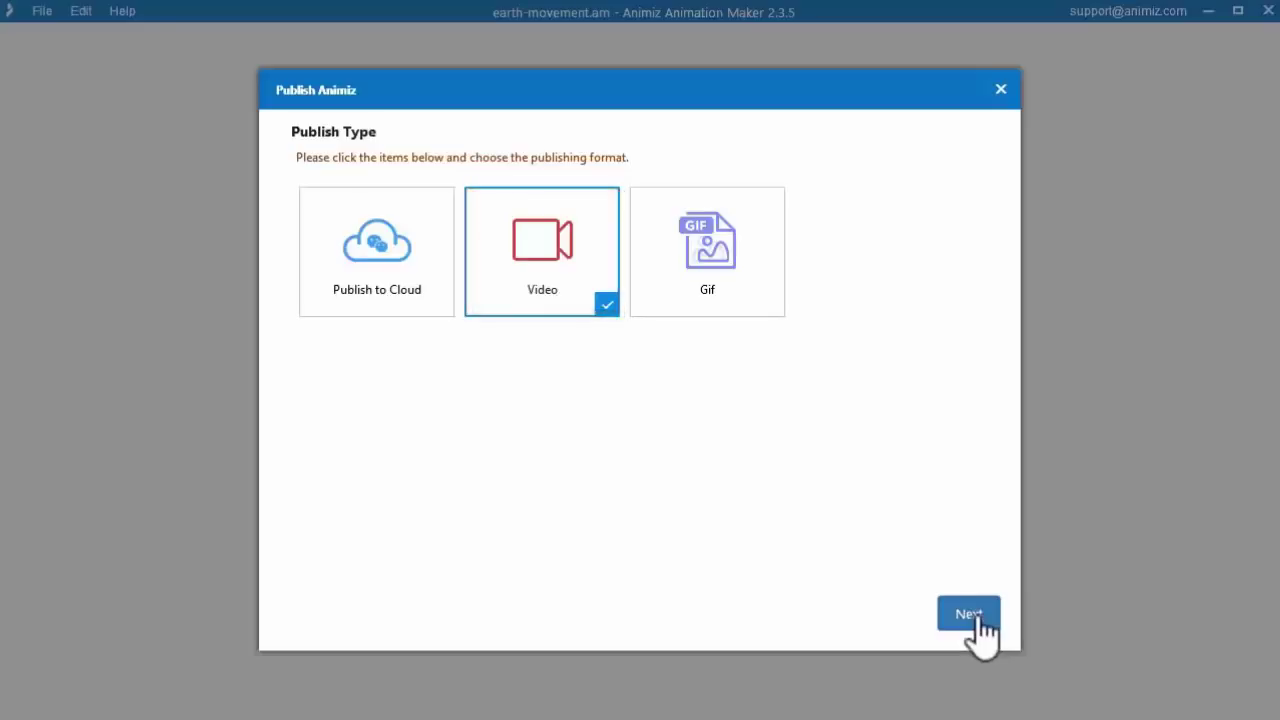
- Export the animation as earth-movement.mp4 at 576P and 30 fps
{"action": "left_click", "coordinate": [977, 616]}
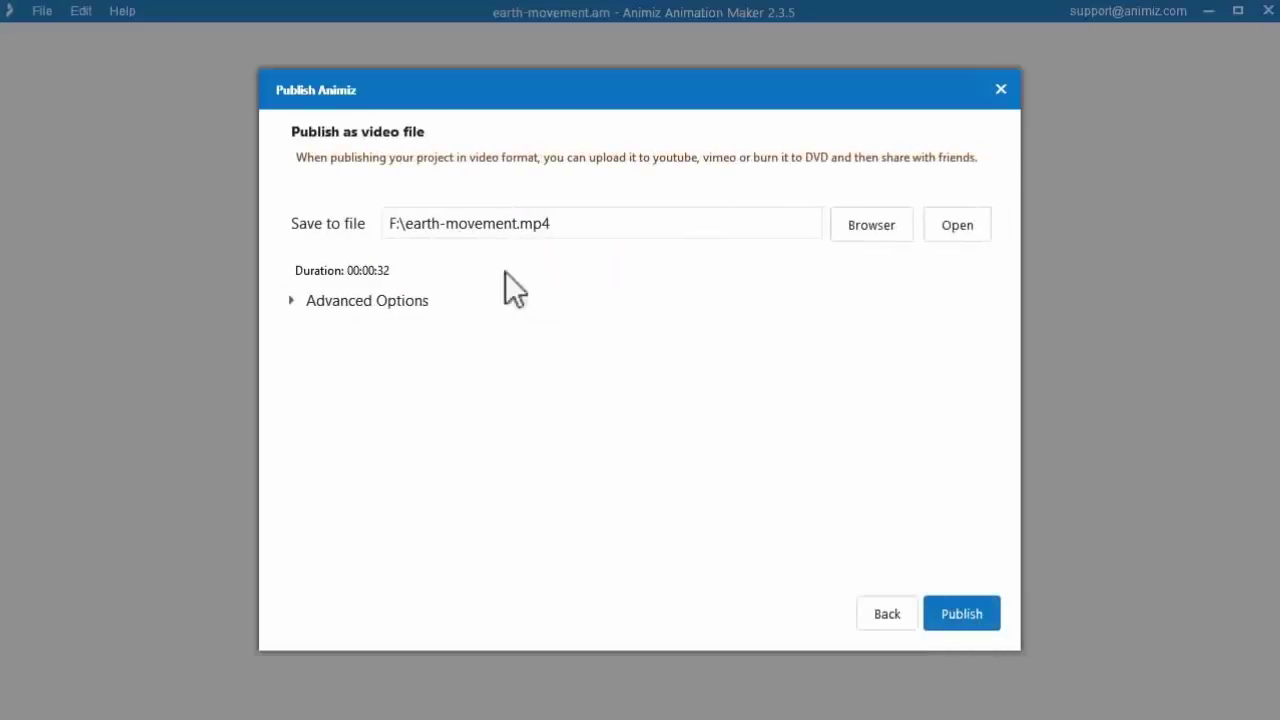
{"action": "left_click", "coordinate": [338, 302]}
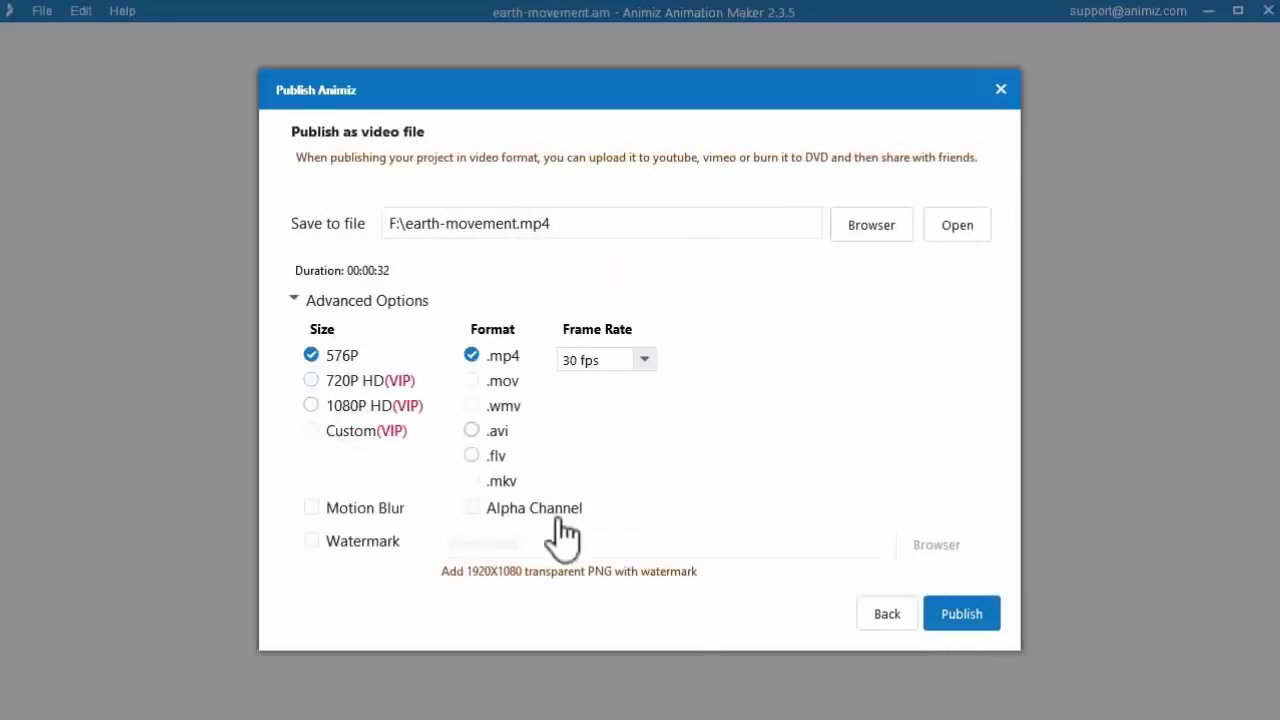
{"action": "left_click", "coordinate": [966, 614]}
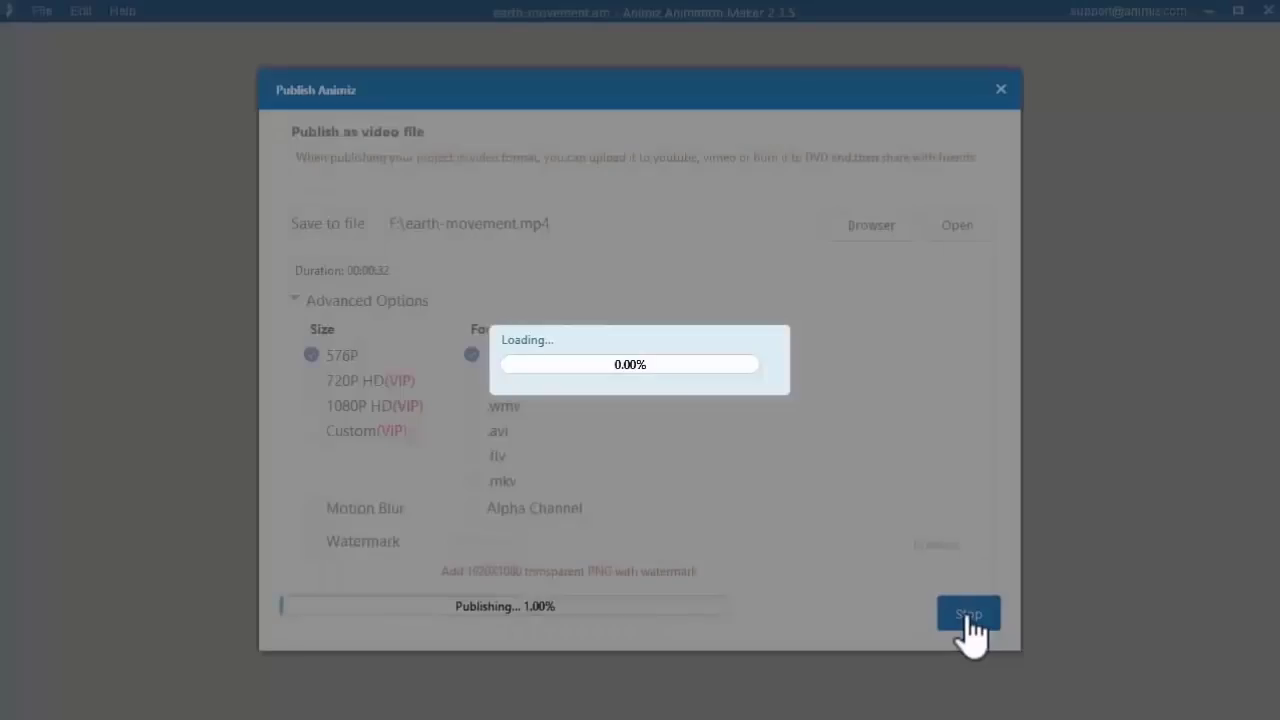